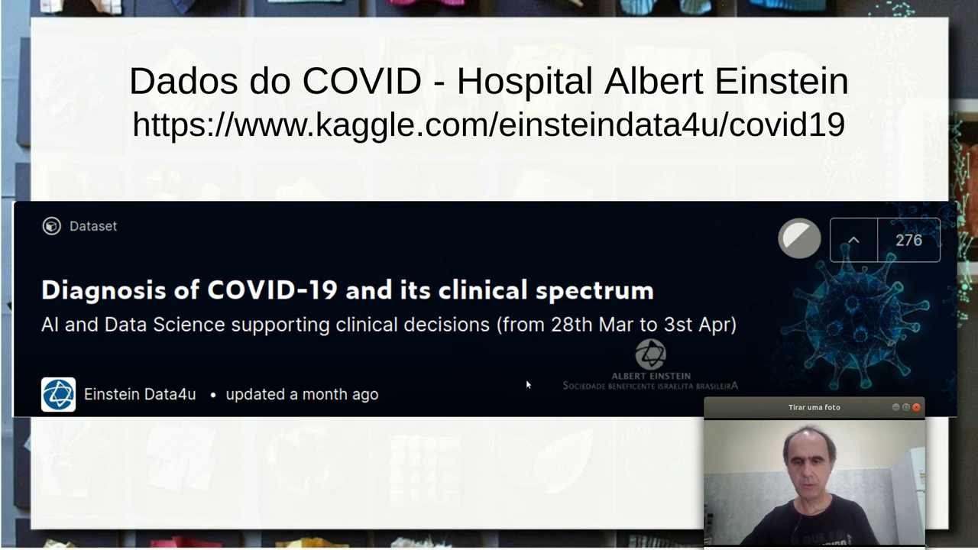
- Exit the slideshow at its closing slide and put its window away to return to the main browser window
{"action": "key", "text": "Right"}
{"action": "key", "text": "Escape"}
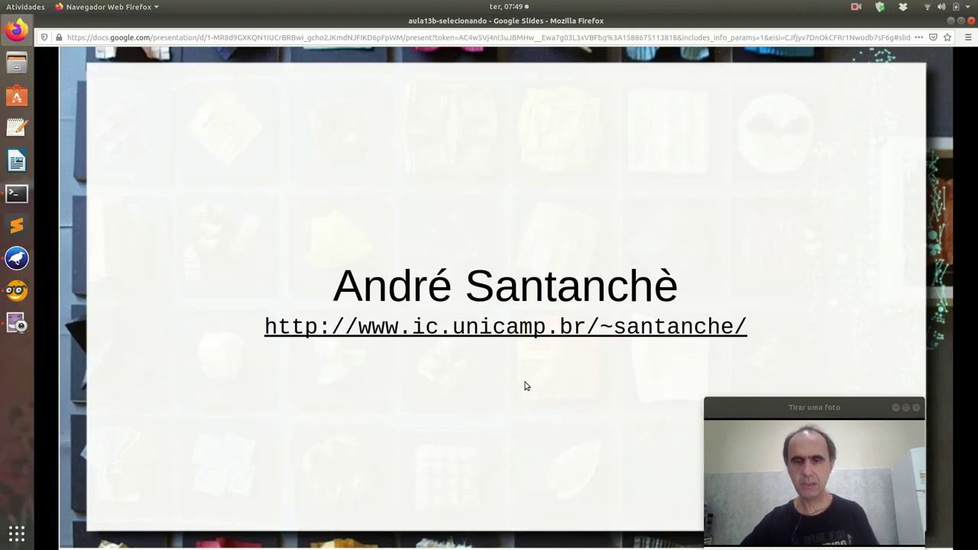
{"action": "left_click", "coordinate": [11, 36]}
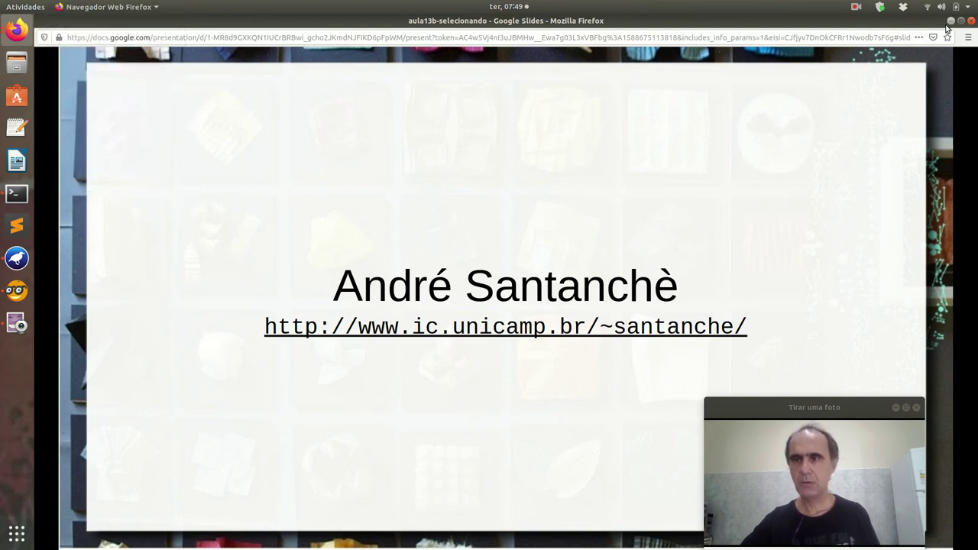
{"action": "left_click", "coordinate": [952, 22]}
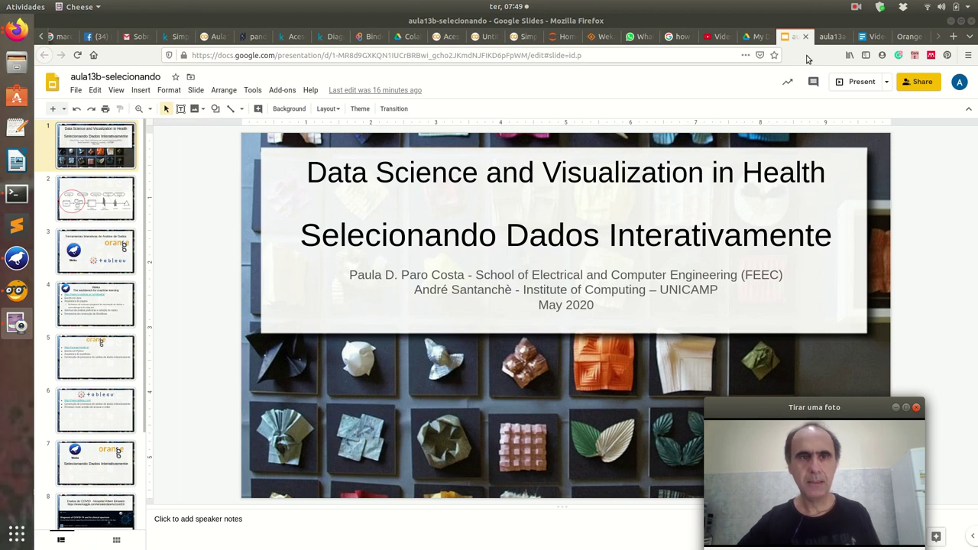
- Switch to the Kaggle dataset "Diagnosis of COVID-19 and its clinical spectrum", move its tab beside the Orange one, and view its data sources
{"action": "left_click", "coordinate": [301, 37]}
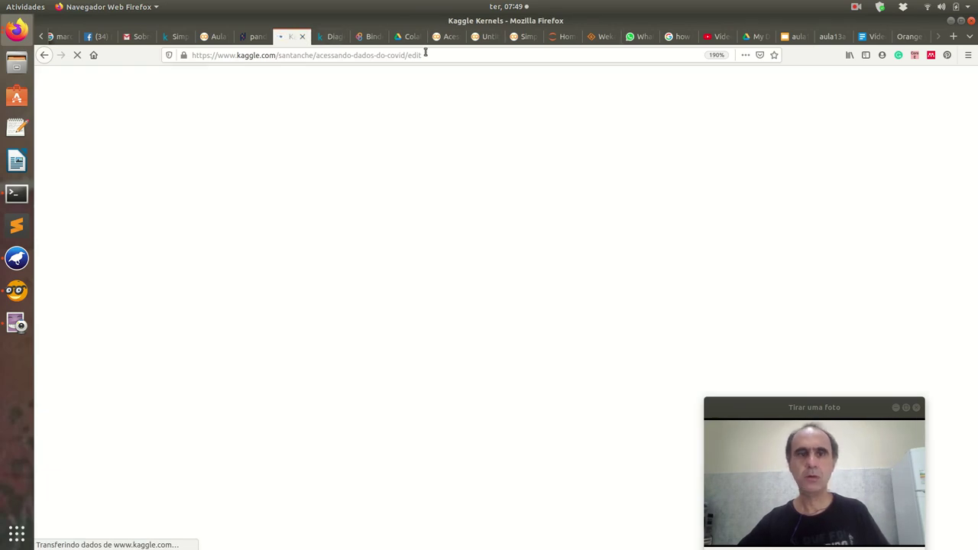
{"action": "left_click", "coordinate": [330, 38]}
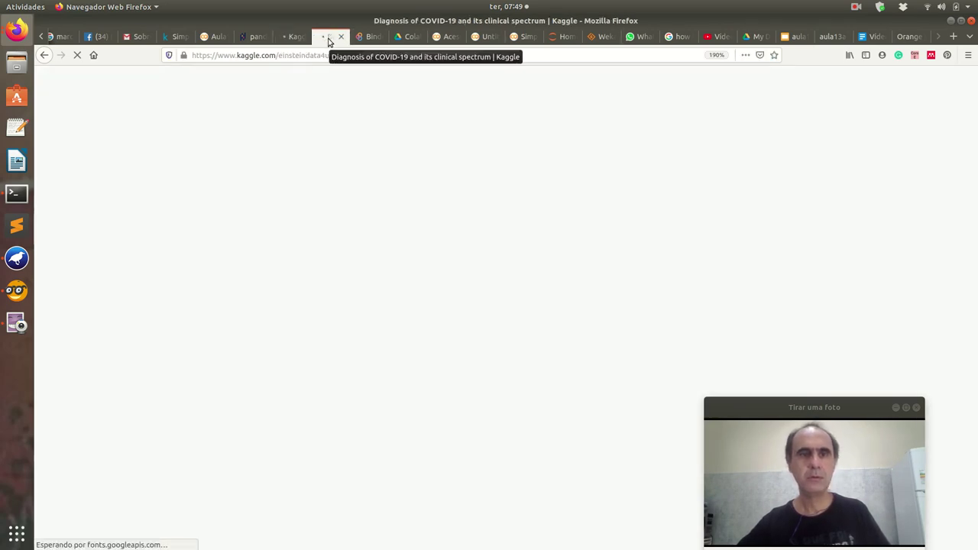
{"action": "left_click_drag", "start_coordinate": [331, 37], "coordinate": [875, 36]}
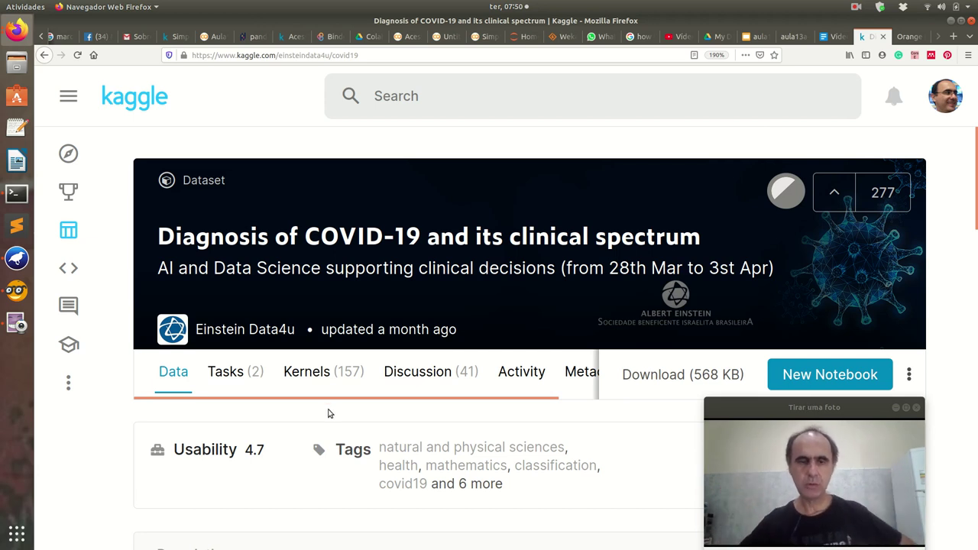
{"action": "scroll", "coordinate": [328, 413], "scroll_direction": "down", "scroll_amount": 7}
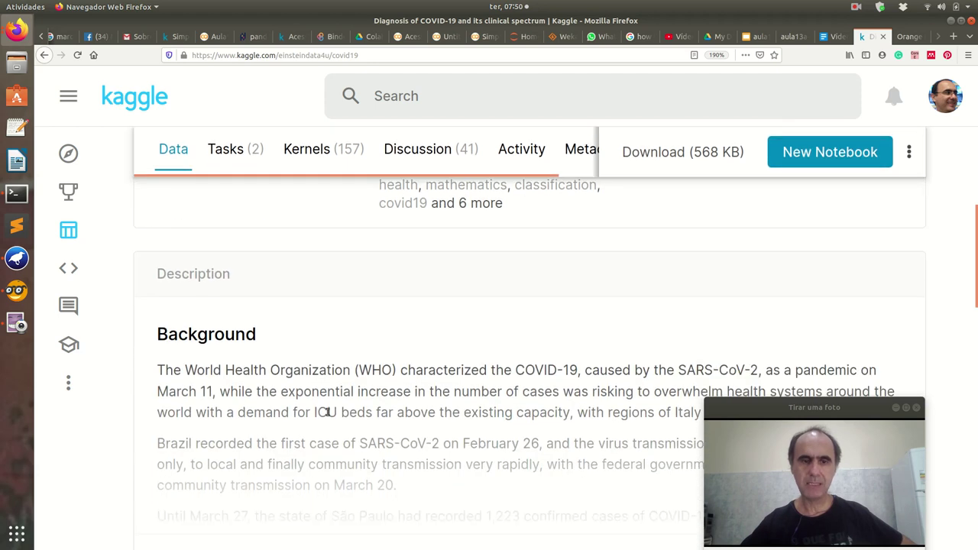
{"action": "scroll", "coordinate": [327, 415], "scroll_direction": "down", "scroll_amount": 2}
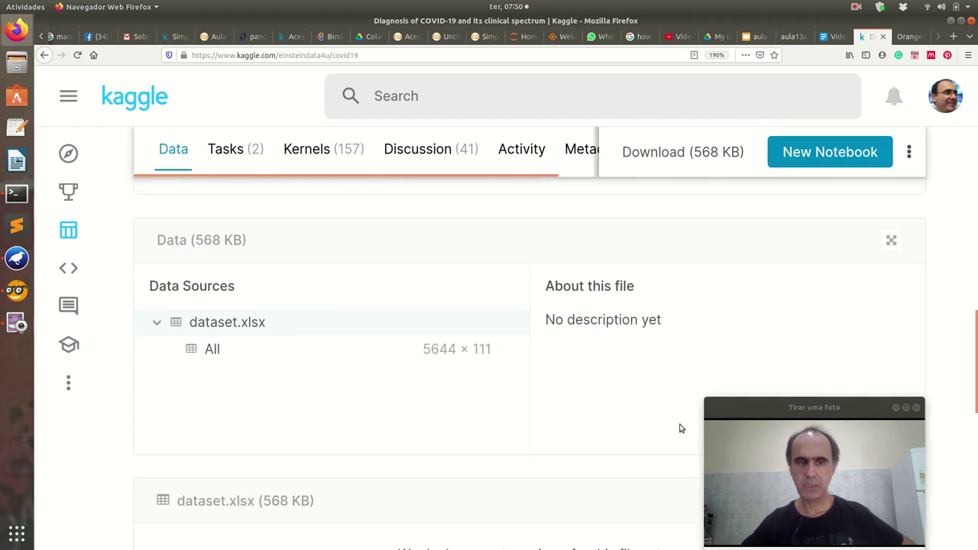
{"action": "left_click_drag", "start_coordinate": [724, 414], "coordinate": [686, 292]}
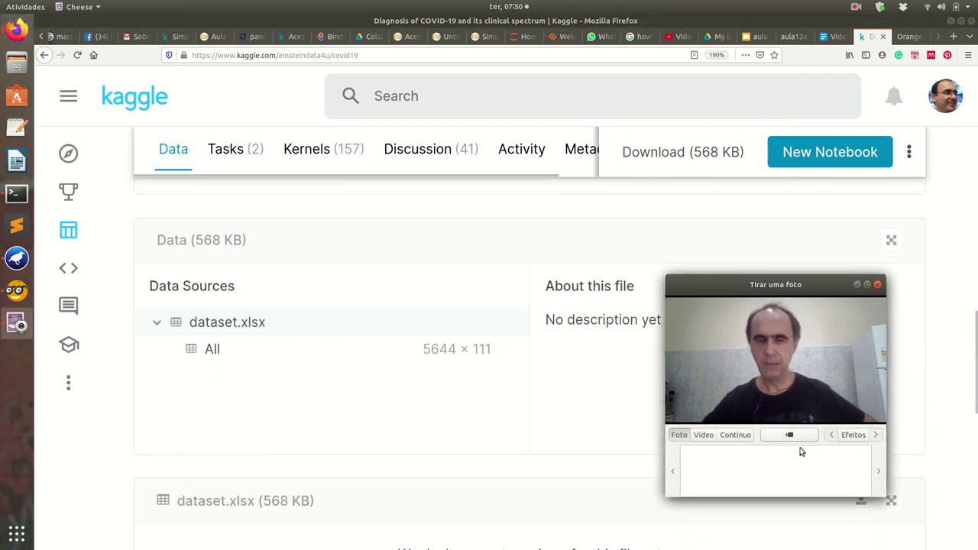
{"action": "left_click_drag", "start_coordinate": [883, 516], "coordinate": [962, 545]}
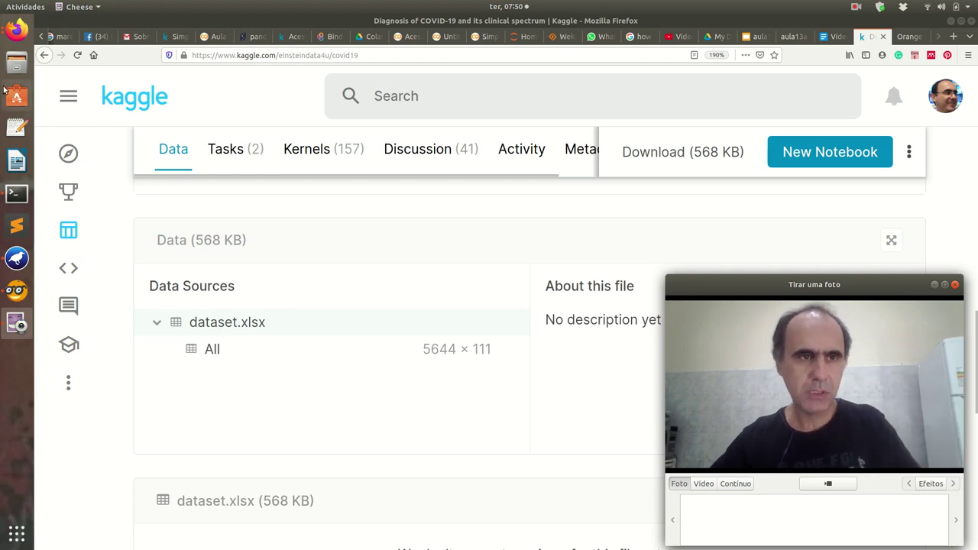
- Switch to the file manager and open dataset.ods from Documentos/gdrive/aula-ehealth-covid-lab/covid19
{"action": "left_click", "coordinate": [11, 58]}
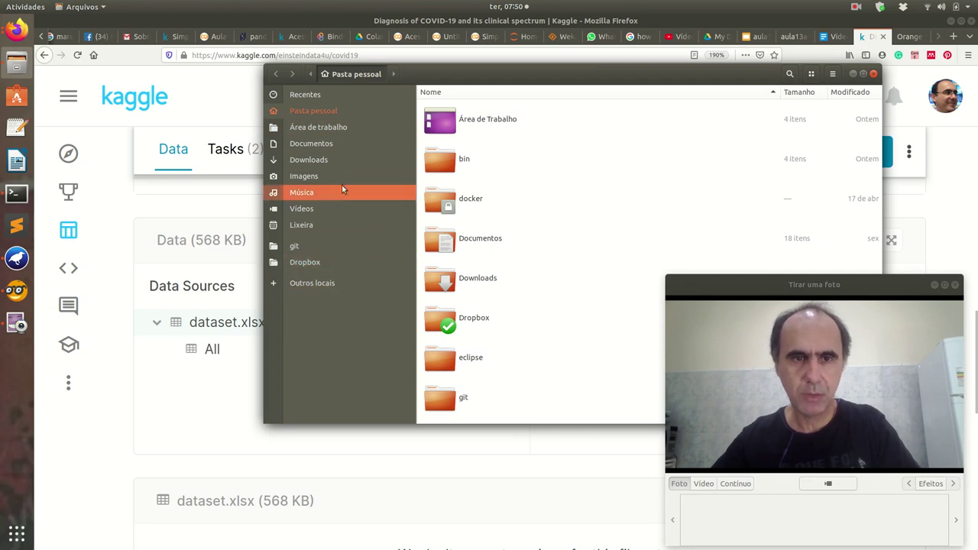
{"action": "left_click", "coordinate": [337, 146]}
{"action": "left_click", "coordinate": [463, 121]}
{"action": "double_click", "coordinate": [463, 121]}
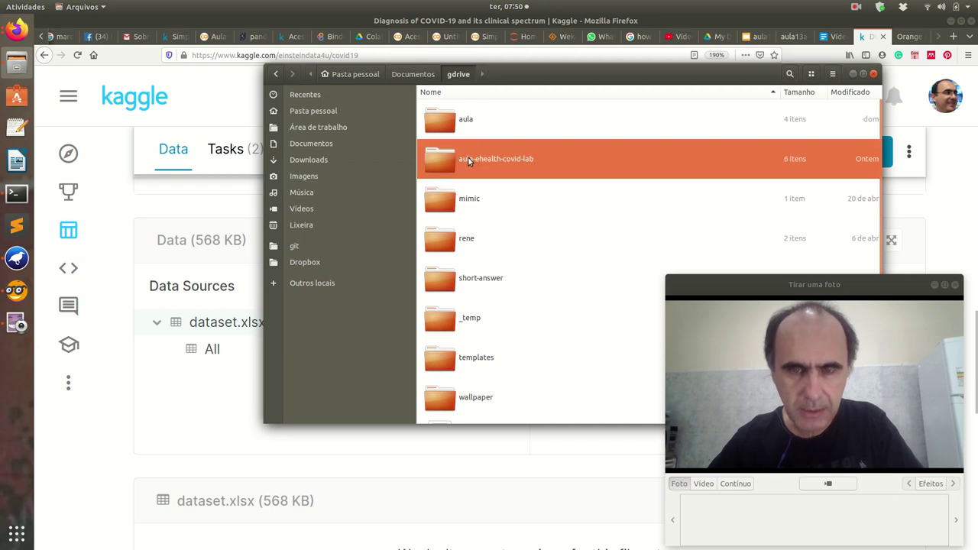
{"action": "double_click", "coordinate": [470, 162]}
{"action": "double_click", "coordinate": [471, 130]}
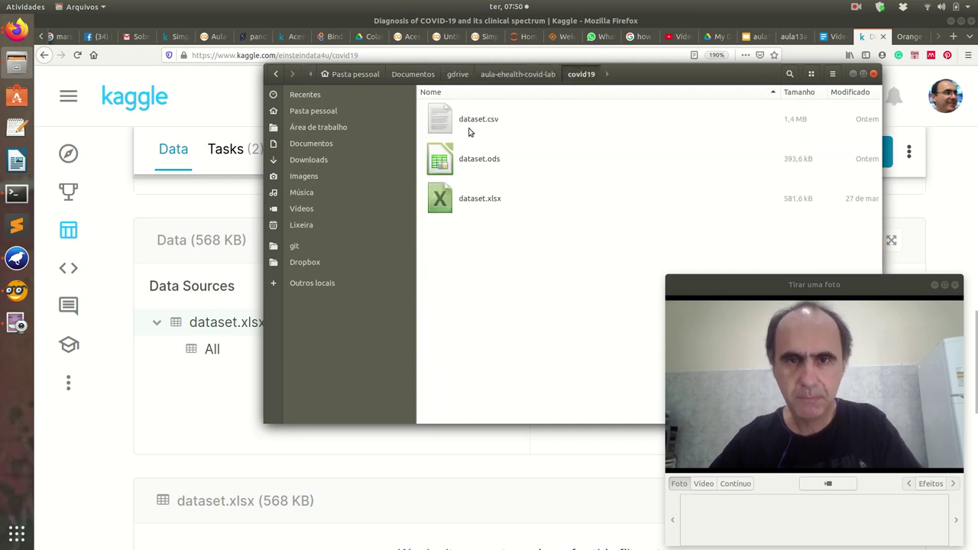
{"action": "double_click", "coordinate": [470, 165]}
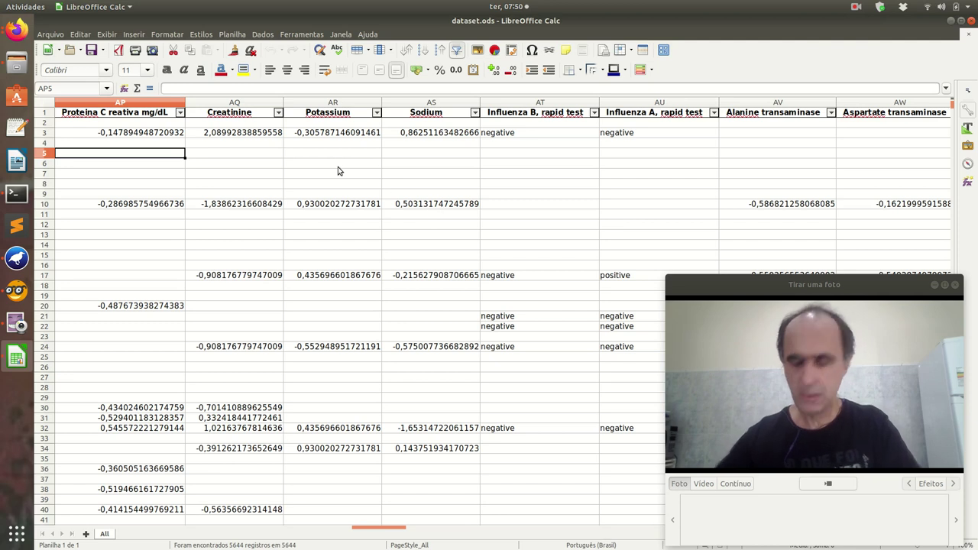
- Go back through the exam columns to the first patient record in cell A2
{"action": "key", "text": "Left"}
{"action": "key", "text": "Left"}
{"action": "key", "text": "Left"}
{"action": "key", "text": "Left"}
{"action": "key", "text": "Left"}
{"action": "key", "text": "Left"}
{"action": "key", "text": "Left"}
{"action": "key", "text": "Left"}
{"action": "key", "text": "Left"}
{"action": "key", "text": "Left"}
{"action": "key", "text": "Left"}
{"action": "key", "text": "Left"}
{"action": "key", "text": "Left"}
{"action": "key", "text": "Left"}
{"action": "key", "text": "Left"}
{"action": "key", "text": "Left"}
{"action": "key", "text": "Left"}
{"action": "key", "text": "Left"}
{"action": "key", "text": "Left"}
{"action": "key", "text": "Left"}
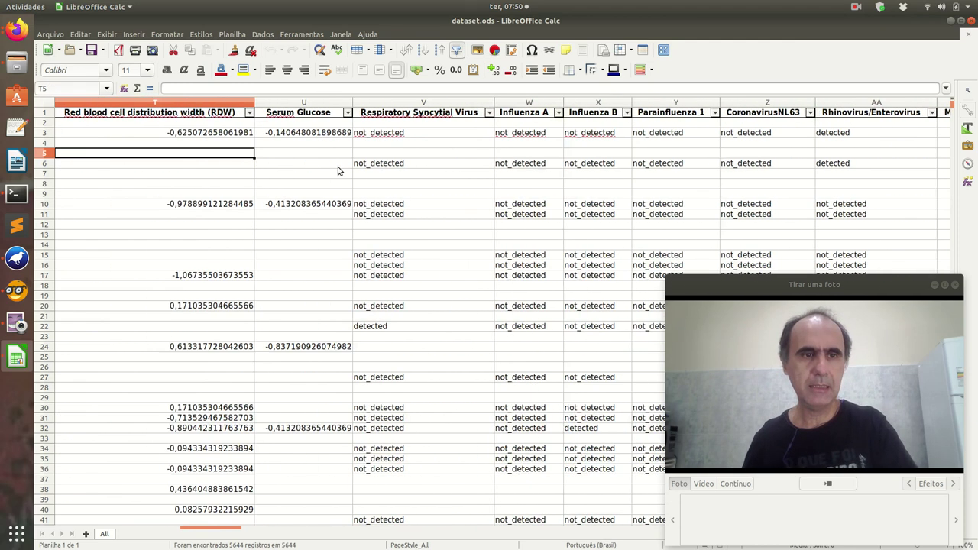
{"action": "key", "text": "Left"}
{"action": "key", "text": "Left"}
{"action": "key", "text": "Up"}
{"action": "key", "text": "Up"}
{"action": "key", "text": "Up"}
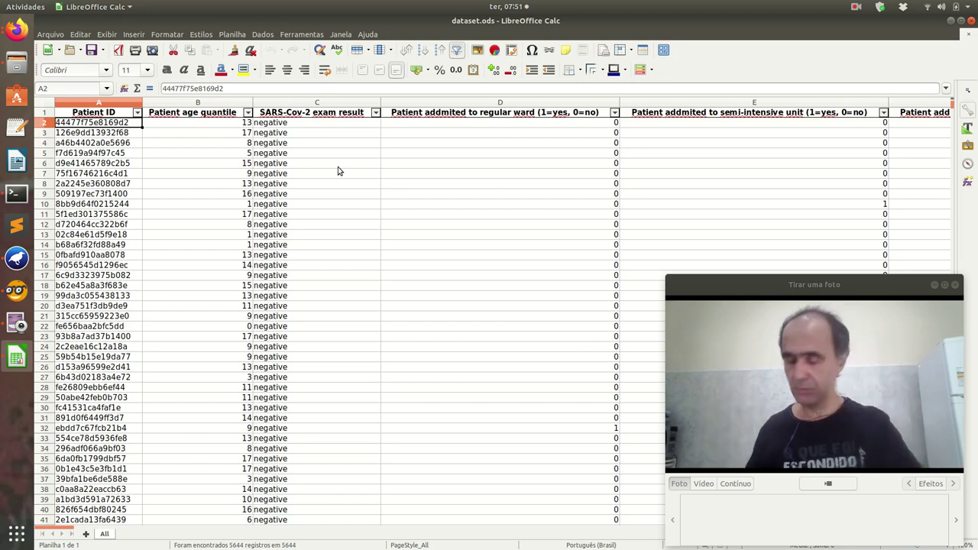
- Examine the hospital admission and blood test columns as far as Basophils, and return to cell A2
{"action": "key", "text": "Right"}
{"action": "key", "text": "Right"}
{"action": "key", "text": "Right"}
{"action": "key", "text": "Right"}
{"action": "key", "text": "Right"}
{"action": "key", "text": "Right"}
{"action": "key", "text": "Right"}
{"action": "key", "text": "Right"}
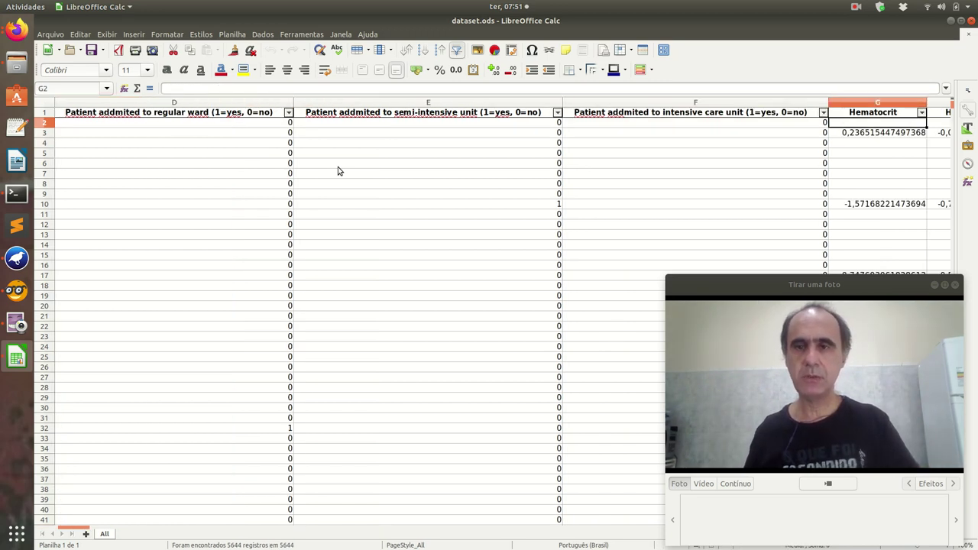
{"action": "key", "text": "Right"}
{"action": "key", "text": "Right"}
{"action": "key", "text": "Right"}
{"action": "key", "text": "Right"}
{"action": "key", "text": "Right"}
{"action": "key", "text": "Right"}
{"action": "key", "text": "Right"}
{"action": "key", "text": "Right"}
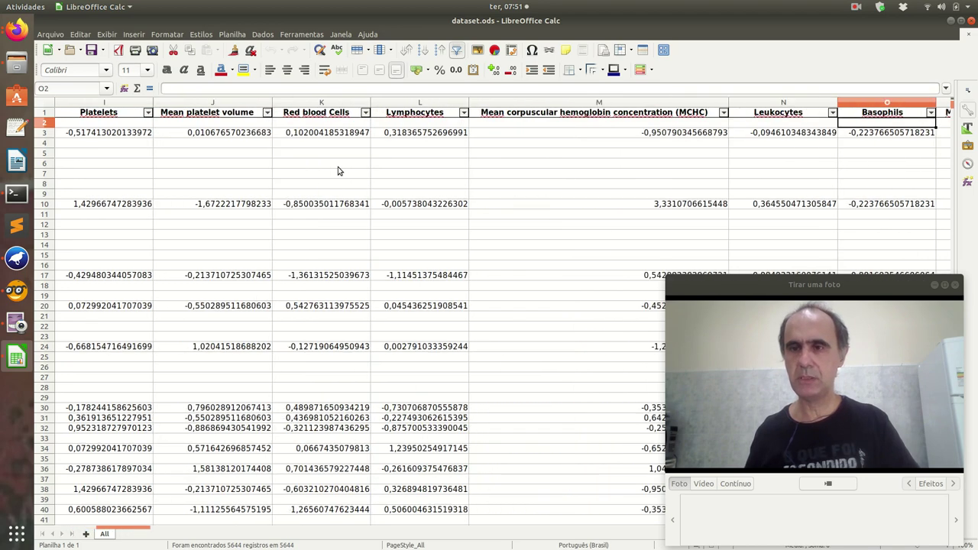
{"action": "key", "text": "Left"}
{"action": "key", "text": "Left"}
{"action": "key", "text": "Left"}
{"action": "key", "text": "Left"}
{"action": "key", "text": "Left"}
{"action": "key", "text": "Left"}
{"action": "key", "text": "Left"}
{"action": "key", "text": "Left"}
{"action": "key", "text": "Left"}
{"action": "key", "text": "Left"}
{"action": "key", "text": "Left"}
{"action": "key", "text": "Left"}
{"action": "key", "text": "Left"}
{"action": "key", "text": "Left"}
{"action": "key", "text": "Left"}
{"action": "key", "text": "Left"}
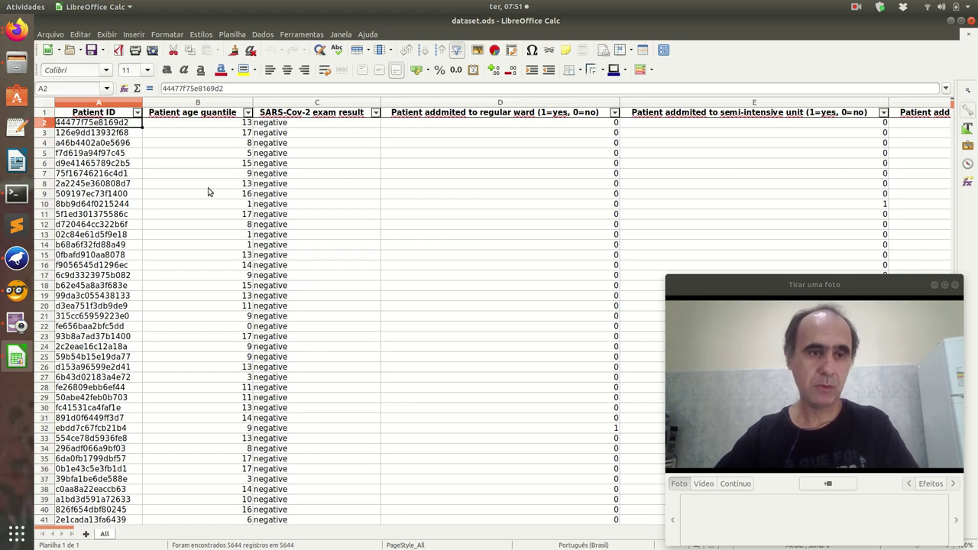
- Switch to Orange and place a File widget in the upper left area of the workflow canvas
{"action": "left_click", "coordinate": [13, 294]}
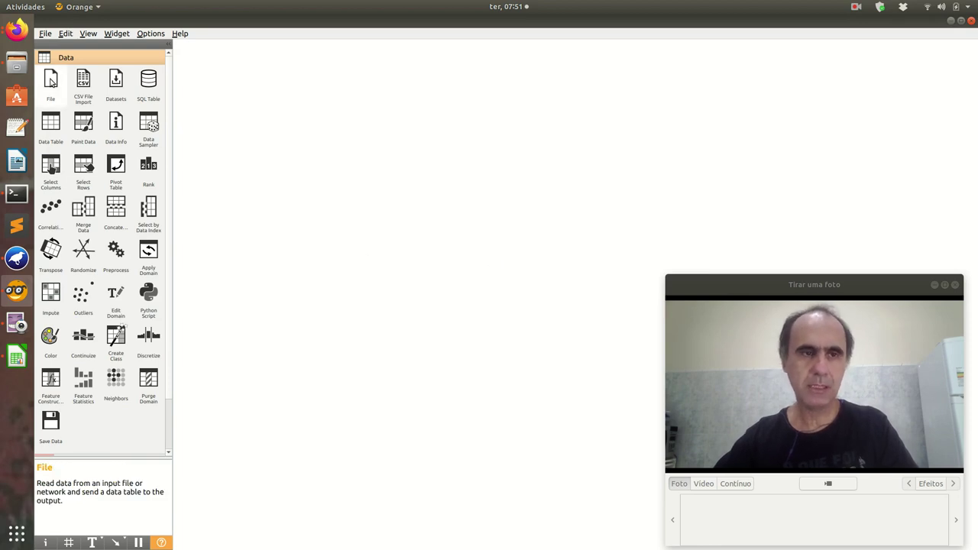
{"action": "left_click", "coordinate": [50, 80]}
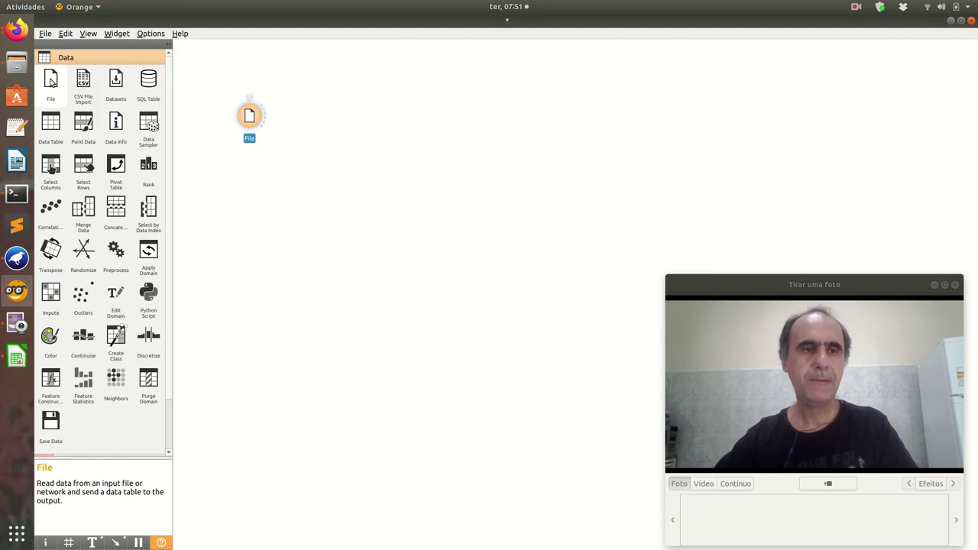
{"action": "left_click_drag", "start_coordinate": [257, 118], "coordinate": [314, 166]}
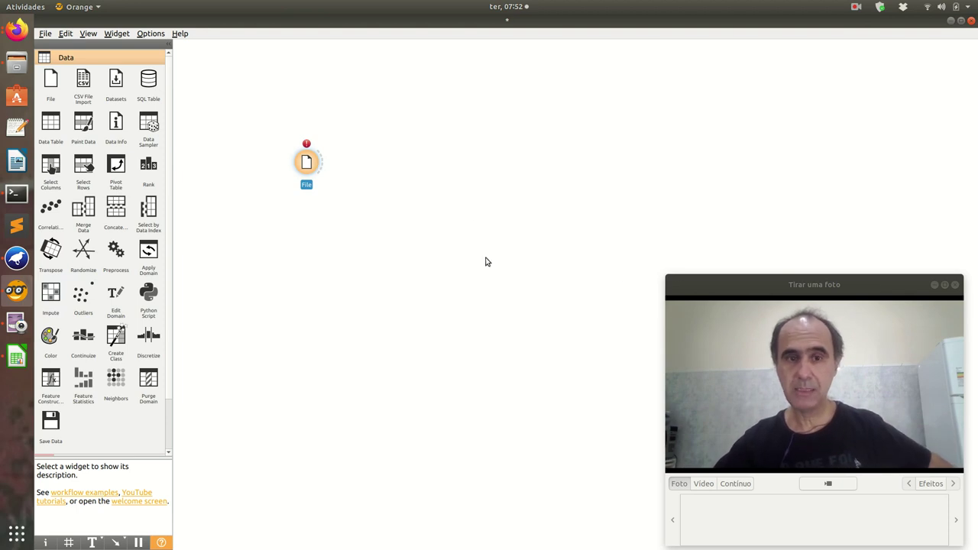
{"action": "left_click", "coordinate": [432, 247]}
{"action": "key", "text": "ctrl+plus"}
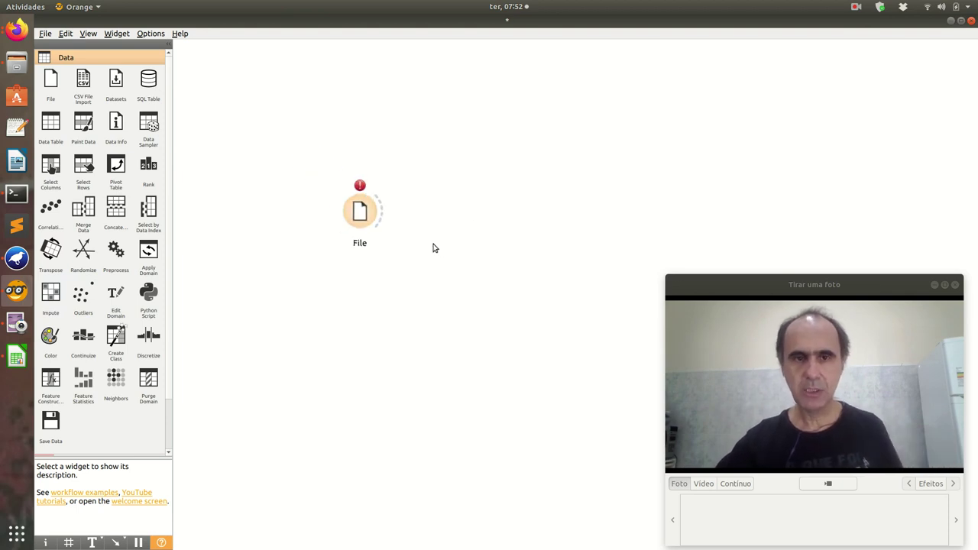
{"action": "left_click", "coordinate": [407, 259]}
{"action": "left_click_drag", "start_coordinate": [407, 260], "coordinate": [305, 196]}
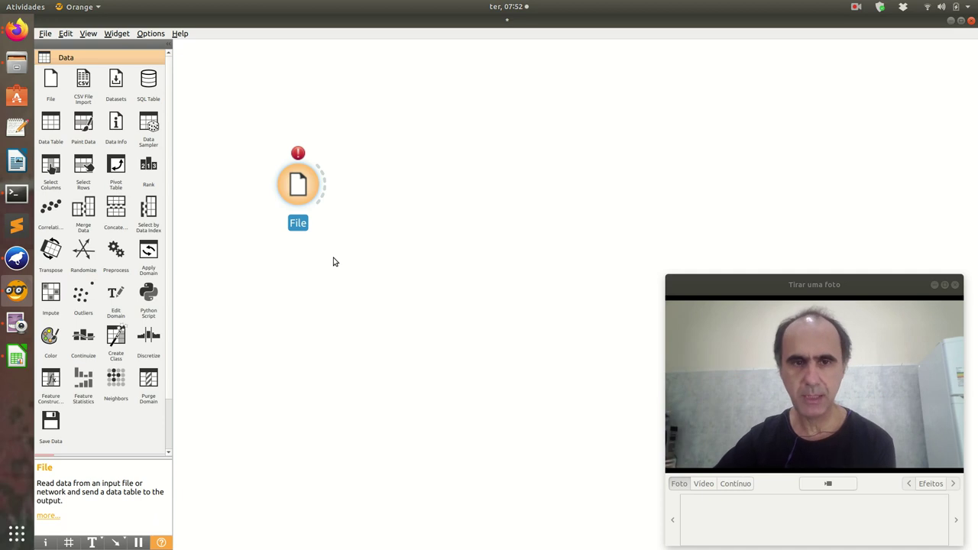
- Load dataset.xlsx from the covid19 folder into the File widget and dismiss the tabular data notice
{"action": "double_click", "coordinate": [297, 185]}
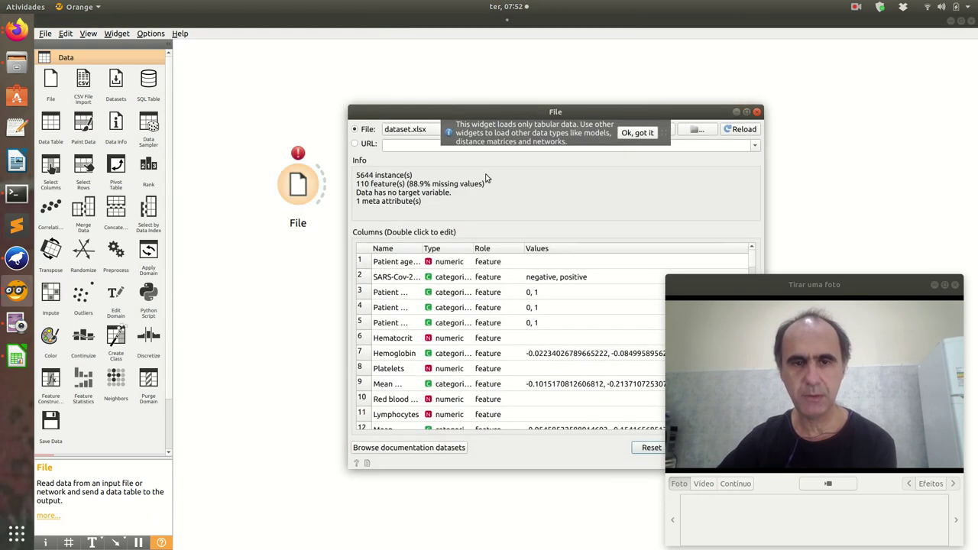
{"action": "left_click_drag", "start_coordinate": [663, 113], "coordinate": [532, 114]}
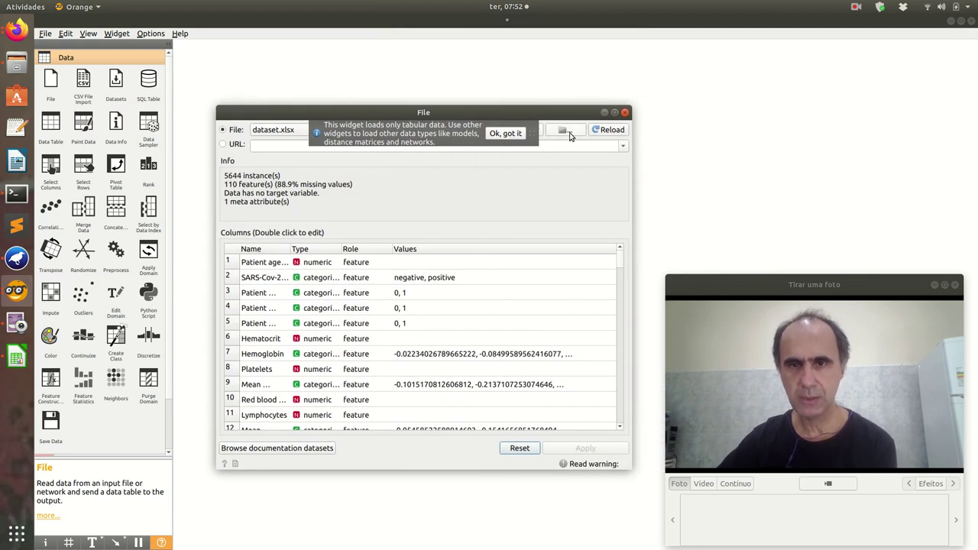
{"action": "left_click", "coordinate": [570, 135]}
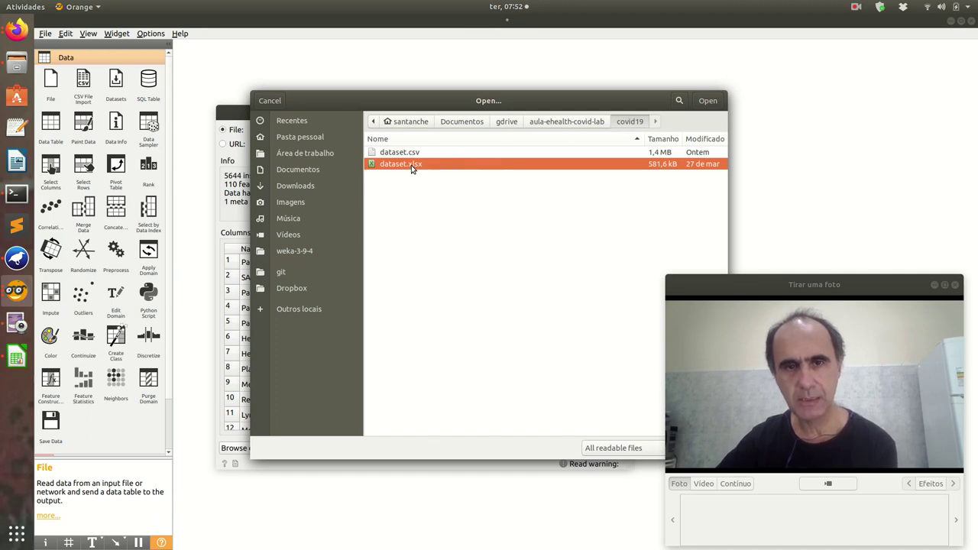
{"action": "left_click_drag", "start_coordinate": [532, 99], "coordinate": [440, 73]}
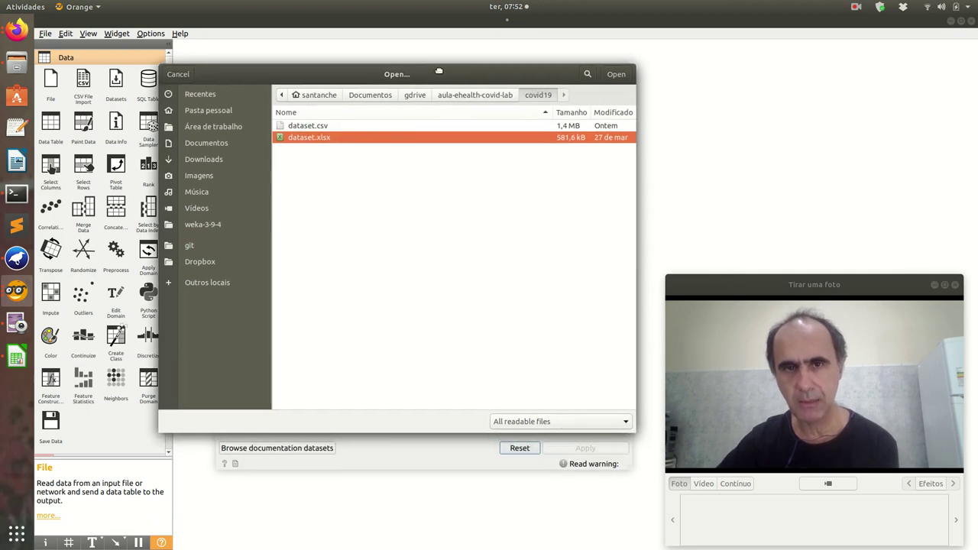
{"action": "left_click", "coordinate": [609, 79]}
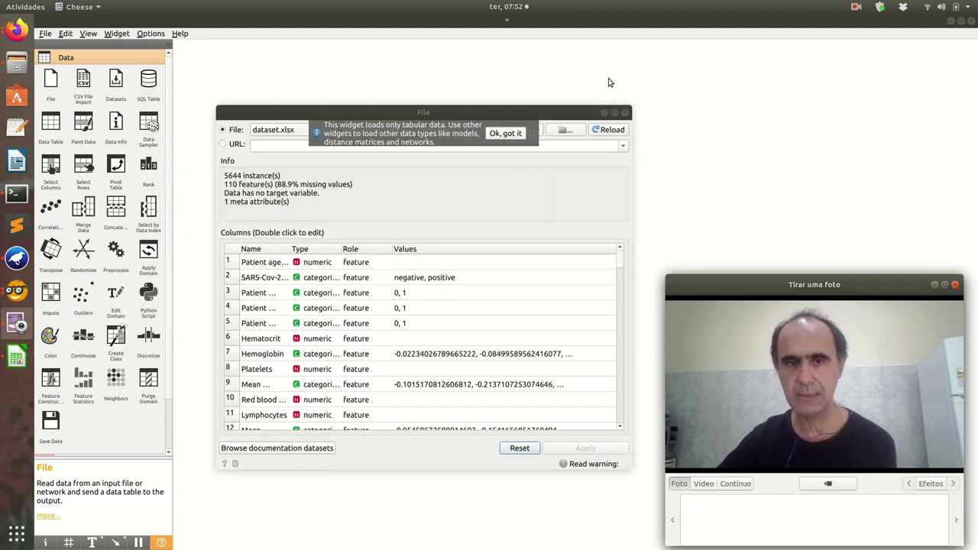
{"action": "left_click", "coordinate": [510, 139]}
{"action": "left_click", "coordinate": [506, 134]}
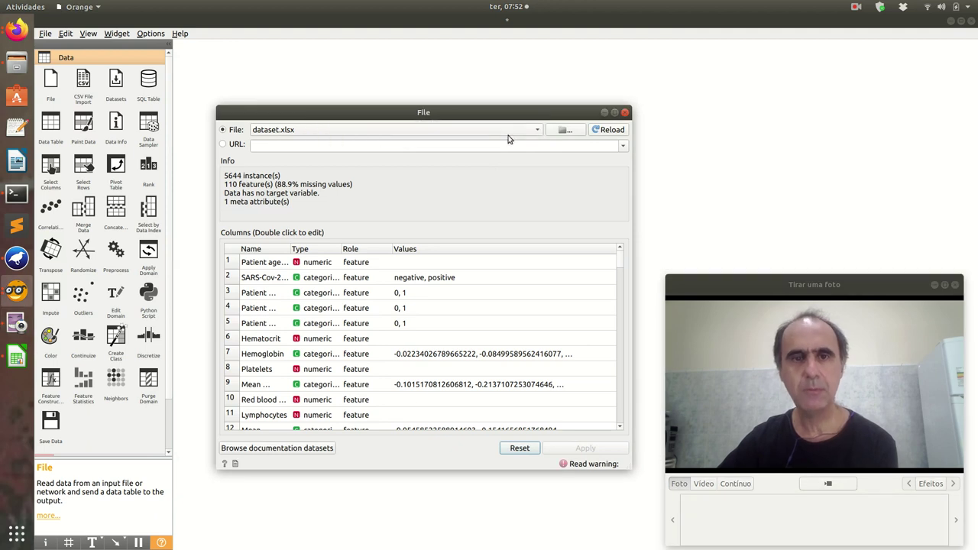
- Review the types, roles and values of the dataset's columns in the File widget, returning to the first column
{"action": "left_click_drag", "start_coordinate": [487, 115], "coordinate": [474, 23]}
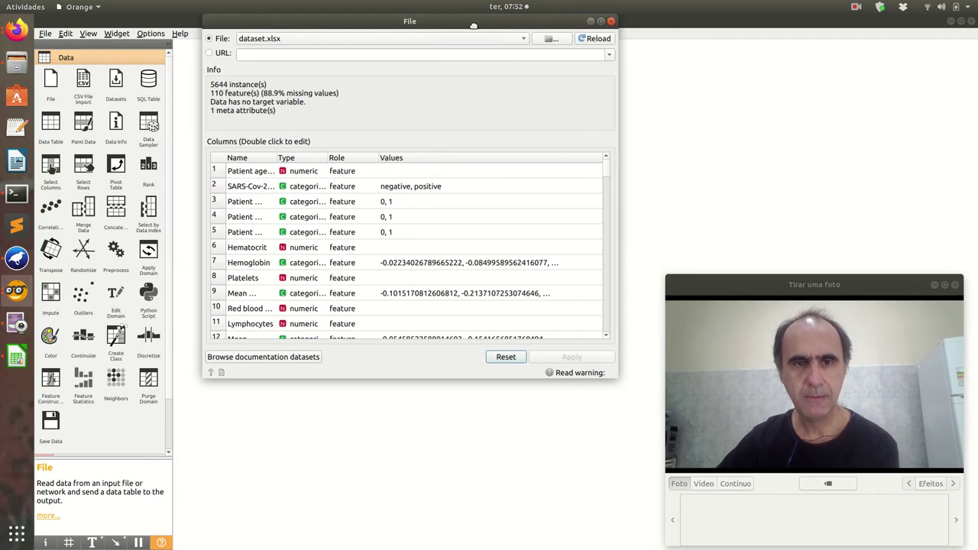
{"action": "scroll", "coordinate": [334, 193], "scroll_direction": "down", "scroll_amount": 8}
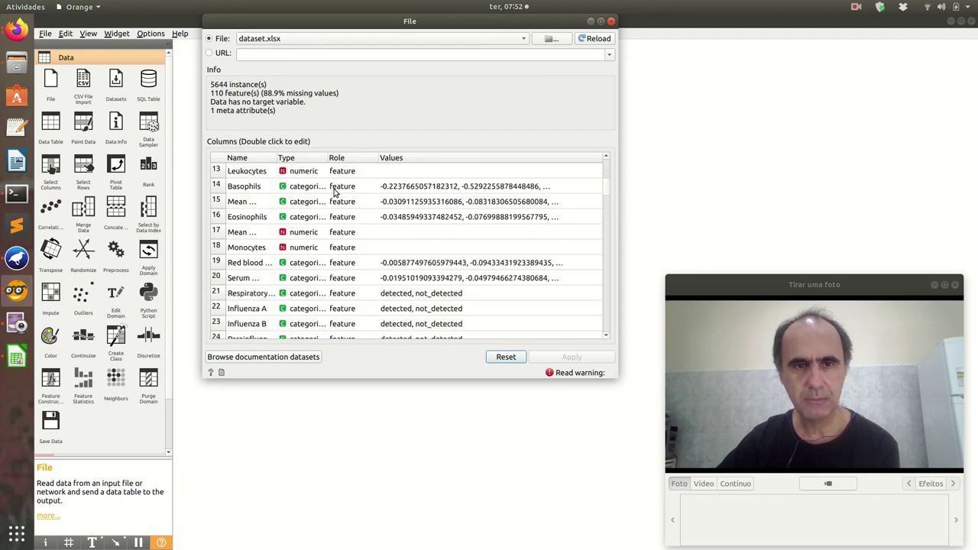
{"action": "scroll", "coordinate": [334, 194], "scroll_direction": "down", "scroll_amount": 6}
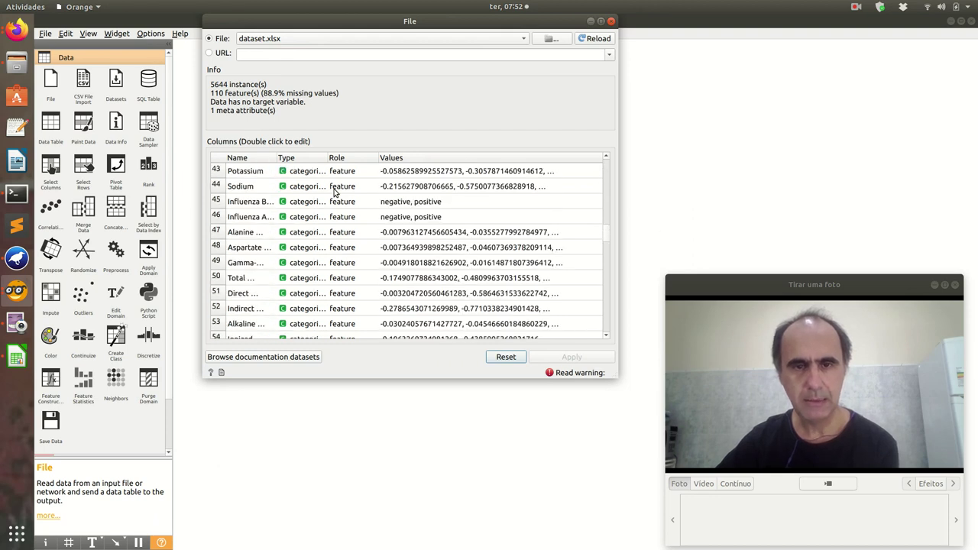
{"action": "scroll", "coordinate": [334, 196], "scroll_direction": "up", "scroll_amount": 1}
{"action": "scroll", "coordinate": [334, 196], "scroll_direction": "up", "scroll_amount": 4}
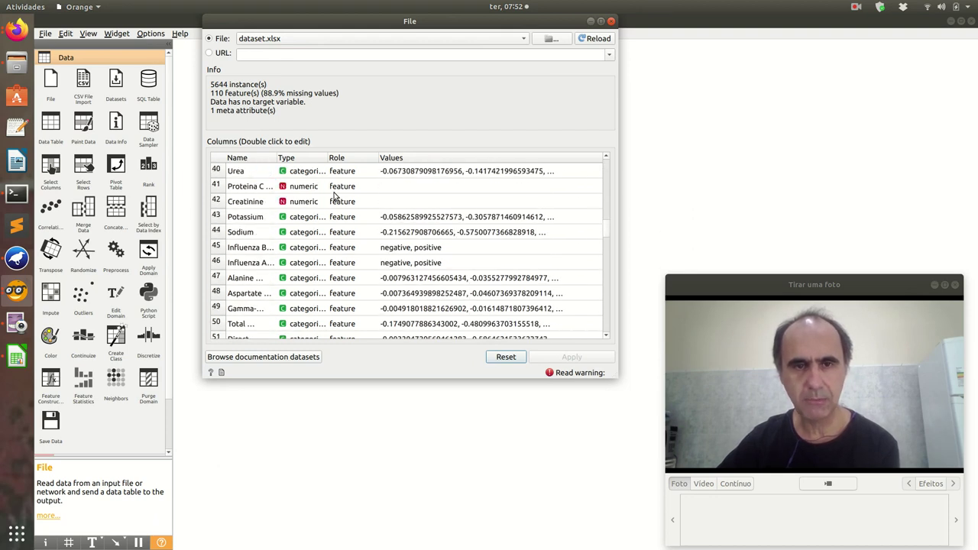
{"action": "scroll", "coordinate": [334, 195], "scroll_direction": "up", "scroll_amount": 13}
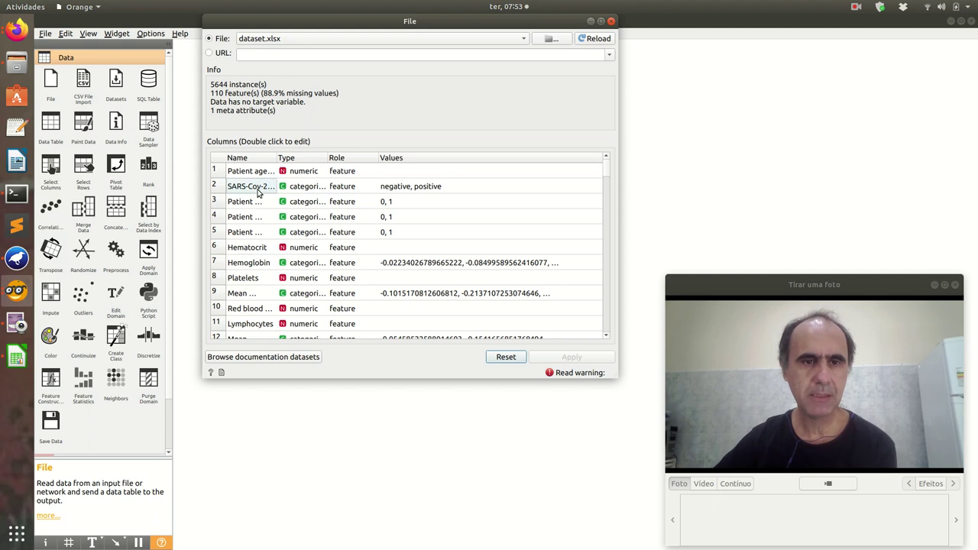
- Widen the Name column of the column list and set the type of Hemoglobin to numeric
{"action": "left_click_drag", "start_coordinate": [278, 157], "coordinate": [329, 157]}
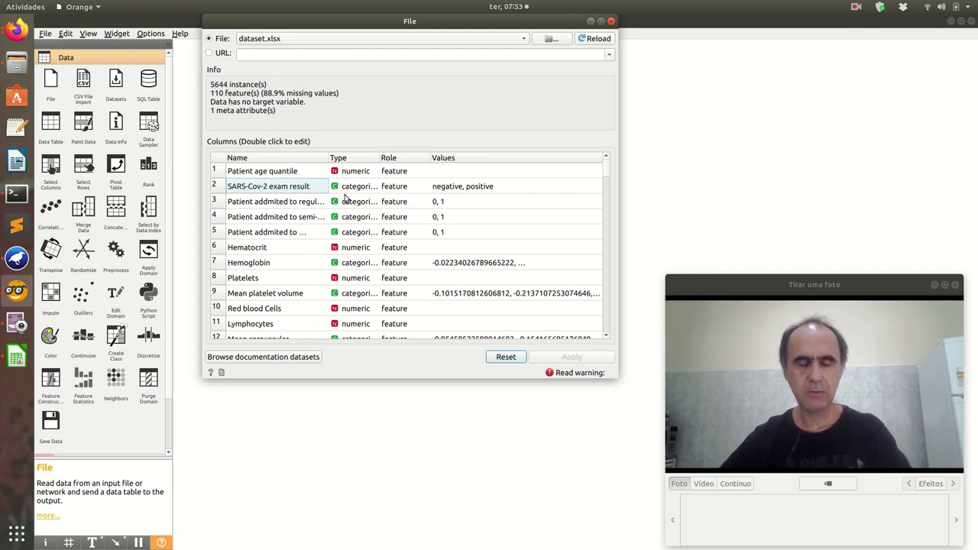
{"action": "left_click", "coordinate": [363, 190]}
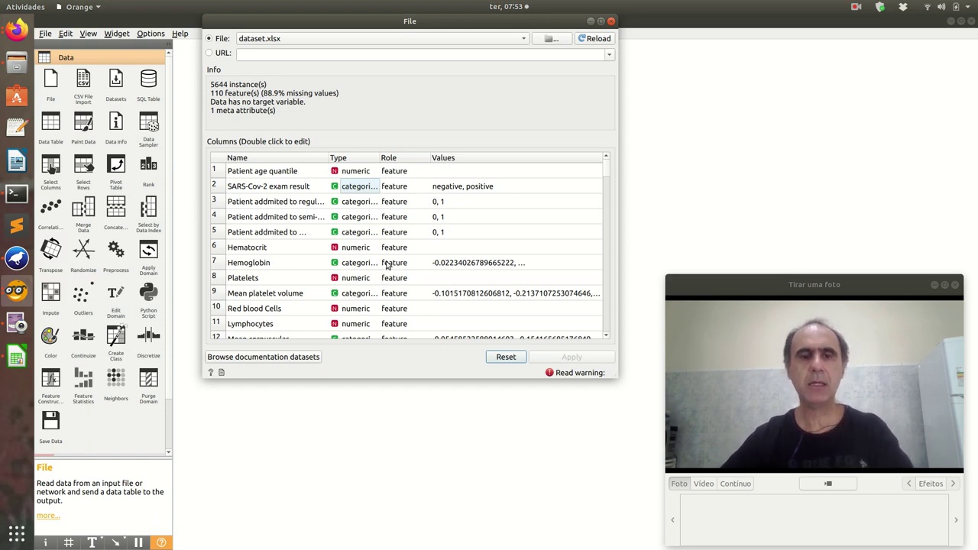
{"action": "left_click", "coordinate": [355, 267]}
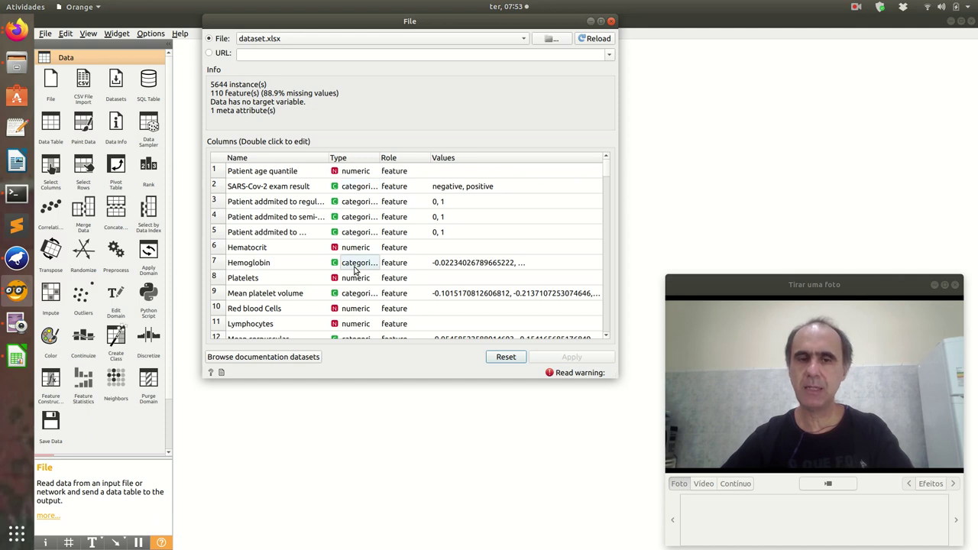
{"action": "left_click", "coordinate": [354, 248]}
{"action": "left_click", "coordinate": [354, 267]}
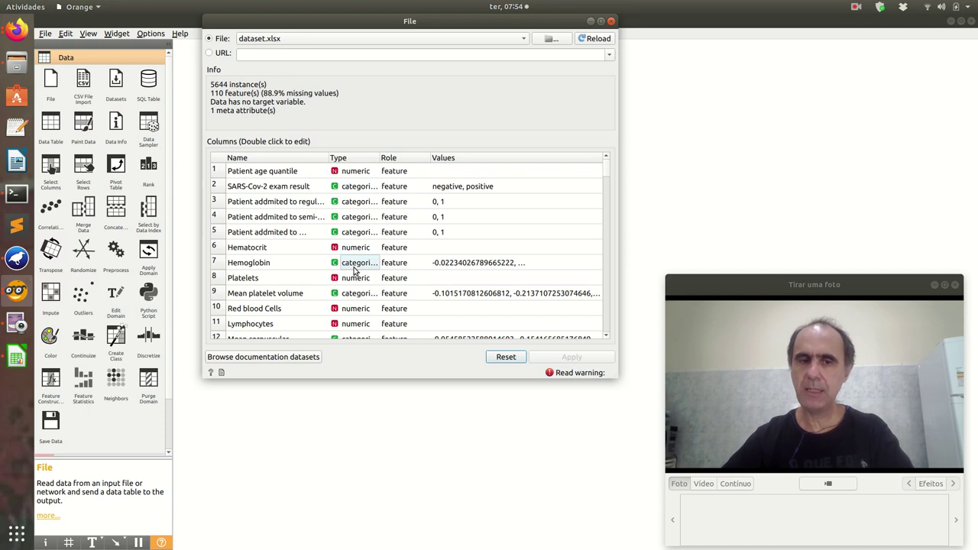
{"action": "double_click", "coordinate": [352, 263]}
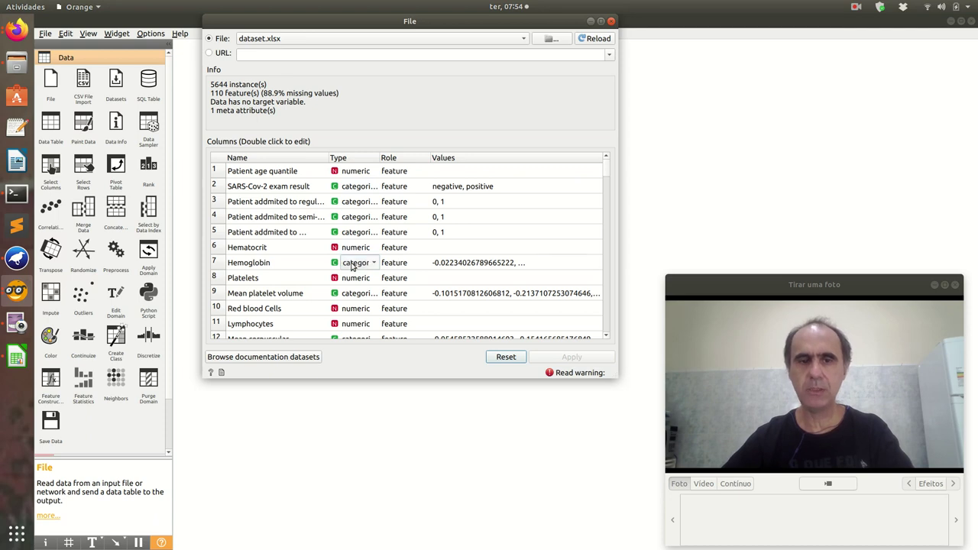
{"action": "left_click", "coordinate": [373, 264]}
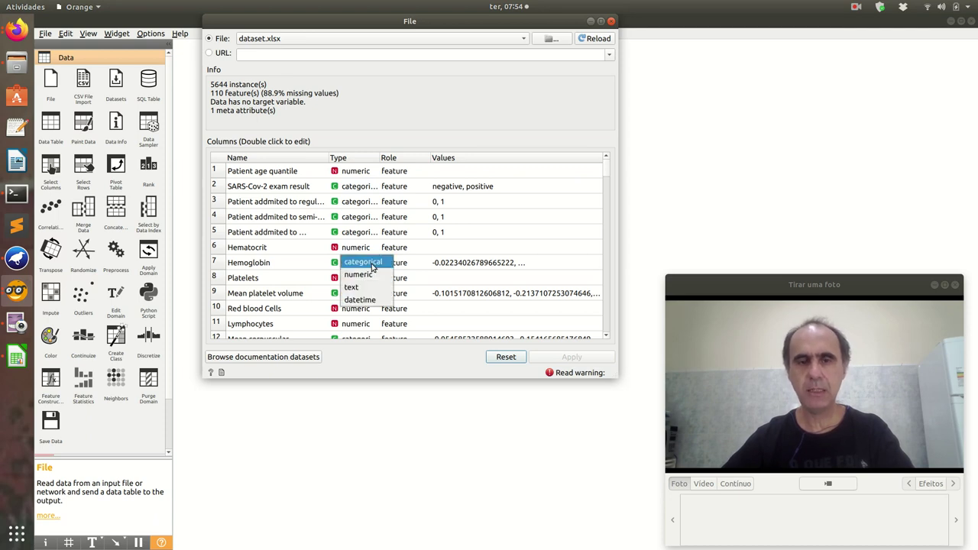
{"action": "left_click", "coordinate": [371, 276]}
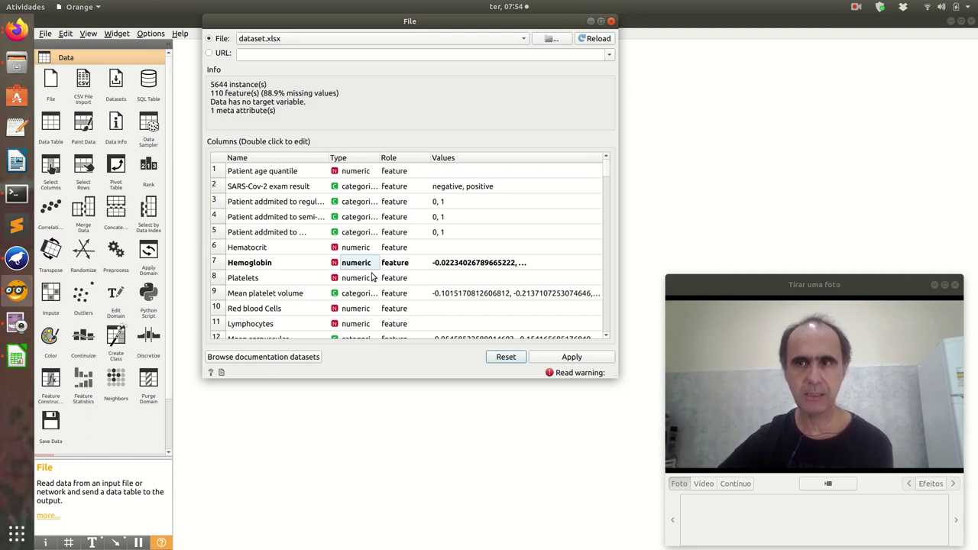
{"action": "left_click", "coordinate": [855, 6]}
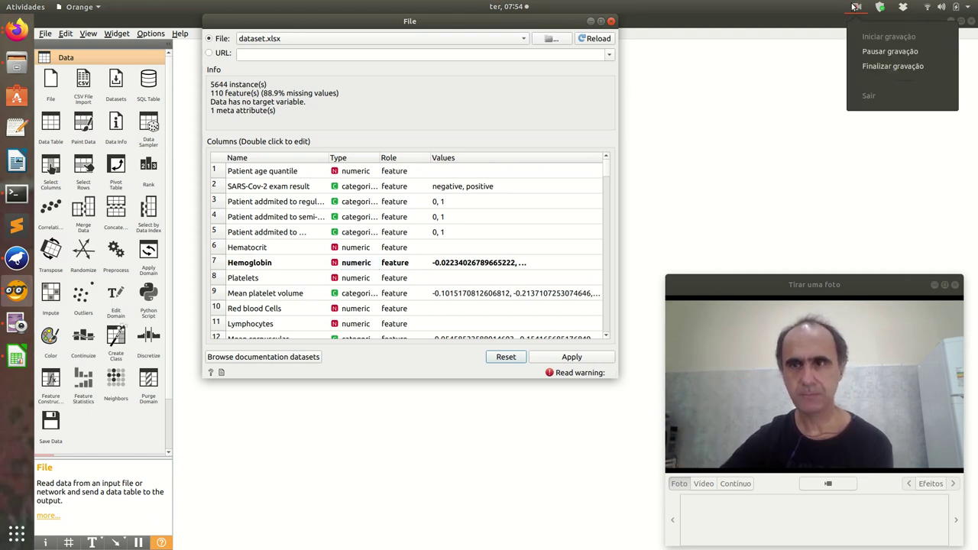
{"action": "left_click", "coordinate": [865, 52]}
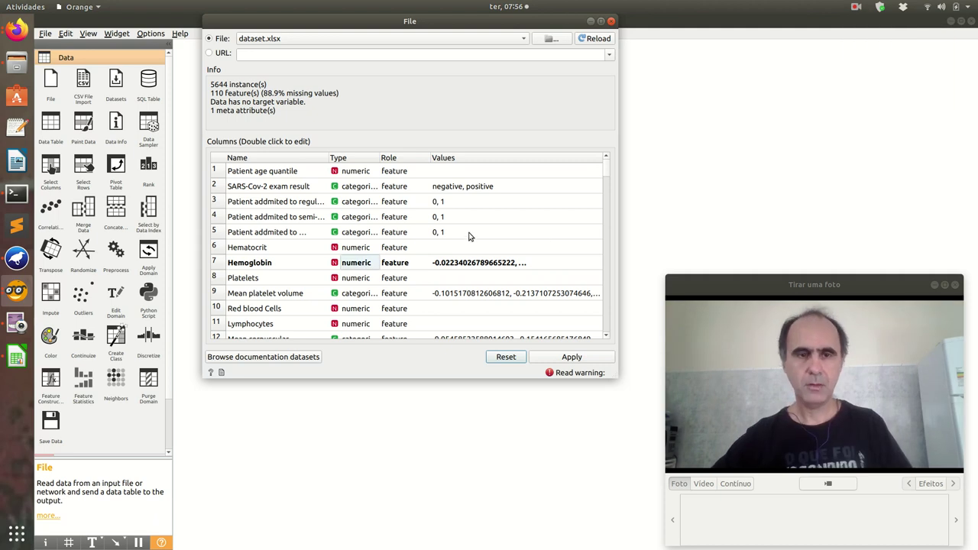
- Set the types of Mean platelet volume and the Mean corpuscular feature in row 12 to numeric
{"action": "scroll", "coordinate": [449, 245], "scroll_direction": "down", "scroll_amount": 1}
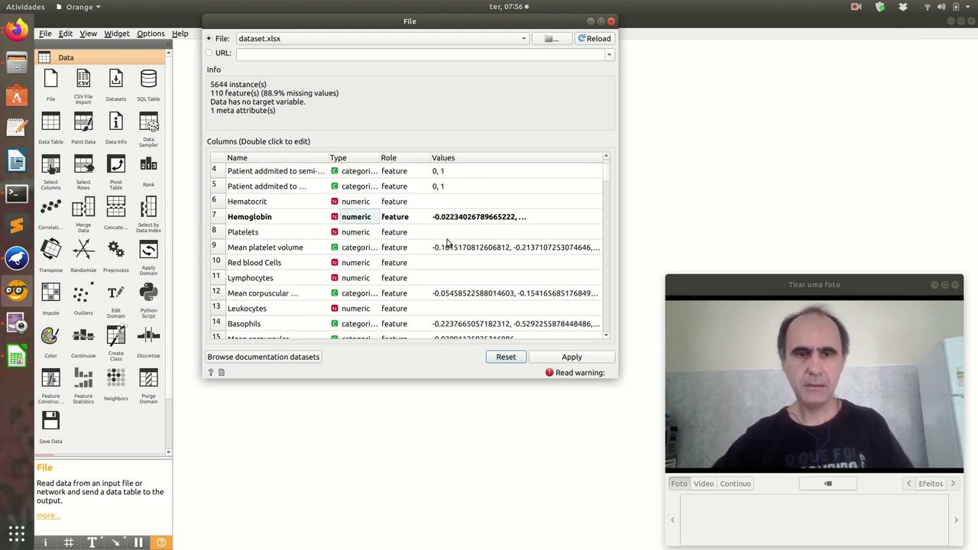
{"action": "scroll", "coordinate": [450, 244], "scroll_direction": "down", "scroll_amount": 1}
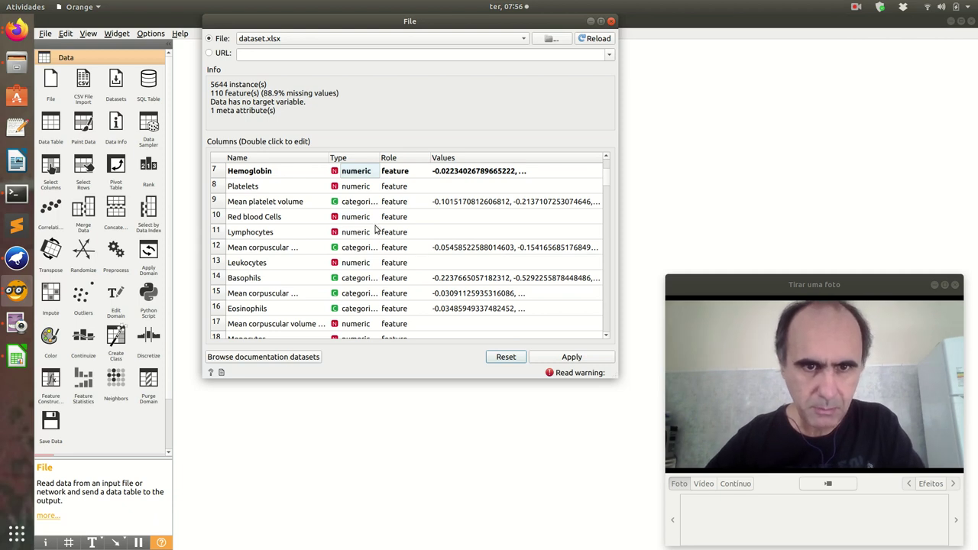
{"action": "left_click", "coordinate": [354, 203]}
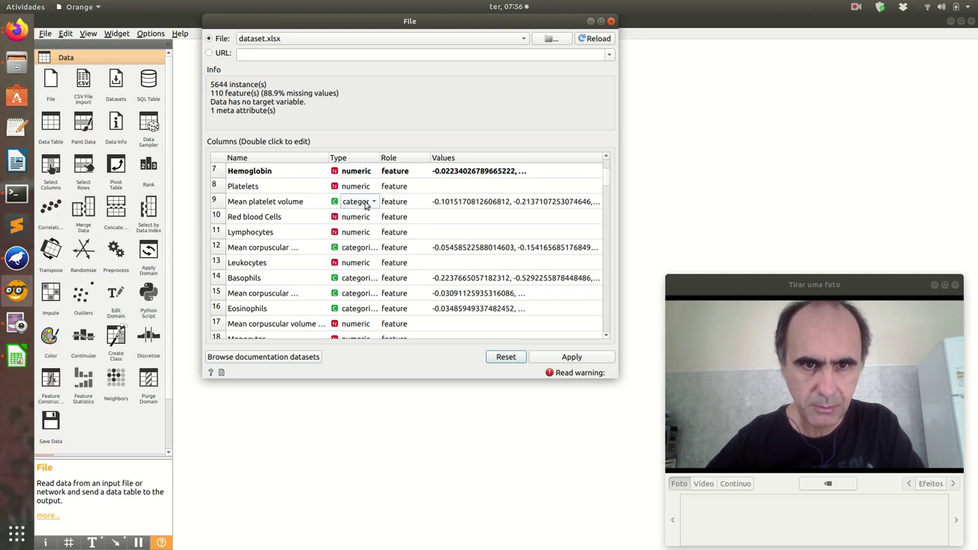
{"action": "double_click", "coordinate": [367, 204]}
{"action": "left_click", "coordinate": [368, 217]}
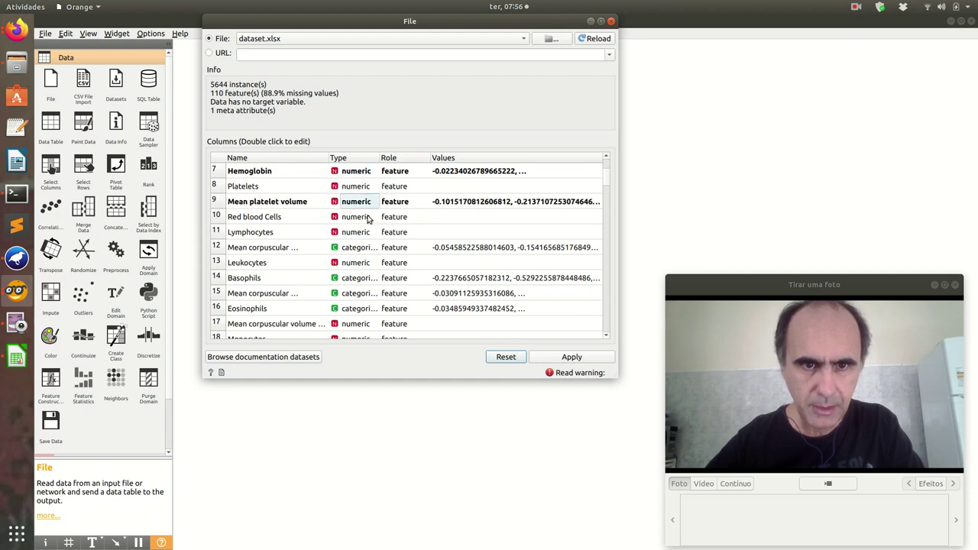
{"action": "double_click", "coordinate": [356, 252]}
{"action": "left_click", "coordinate": [356, 251]}
{"action": "left_click", "coordinate": [356, 263]}
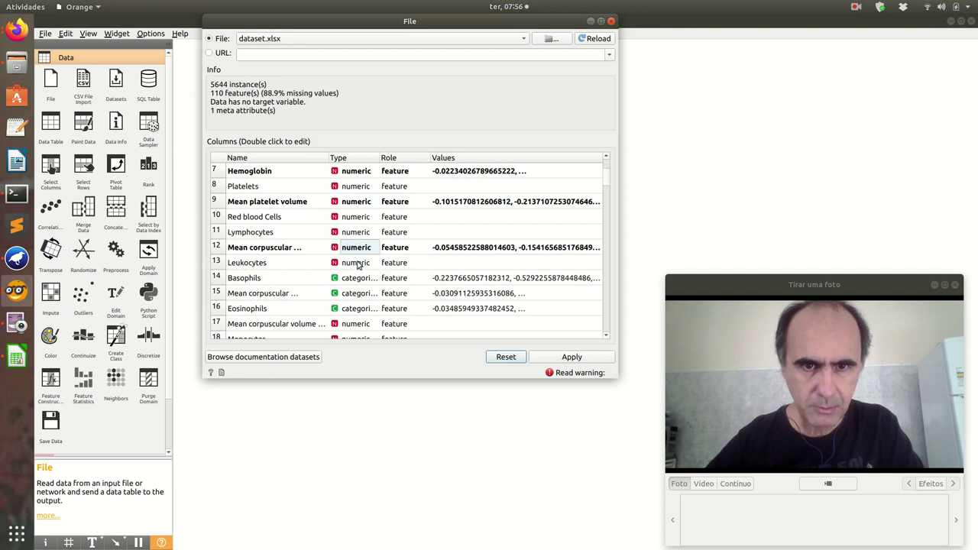
{"action": "left_click", "coordinate": [856, 8]}
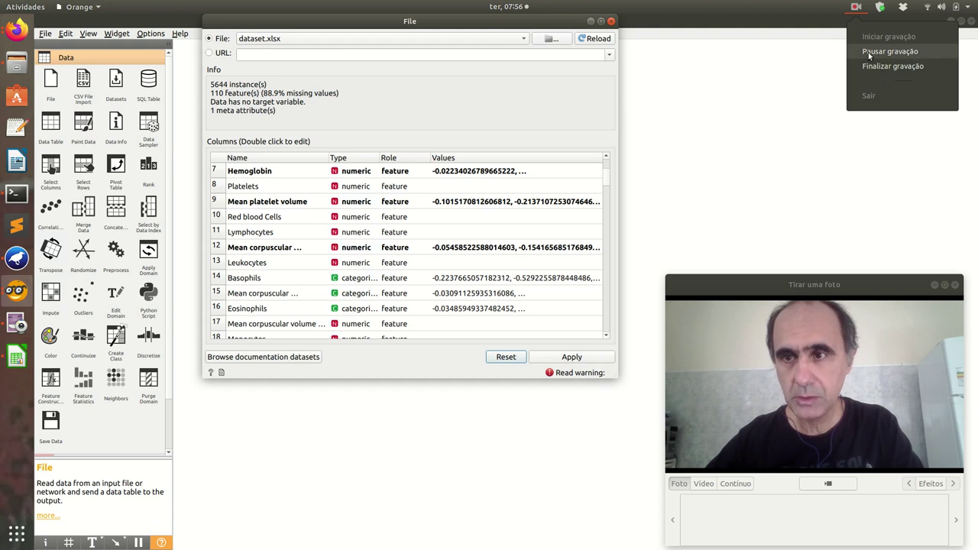
{"action": "left_click", "coordinate": [869, 53]}
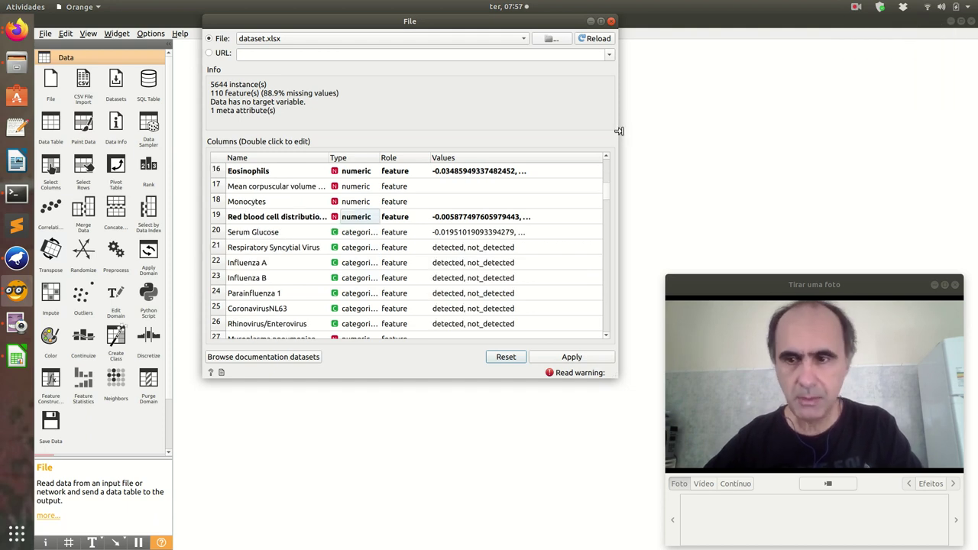
- Maximize the File widget's window
{"action": "double_click", "coordinate": [457, 21]}
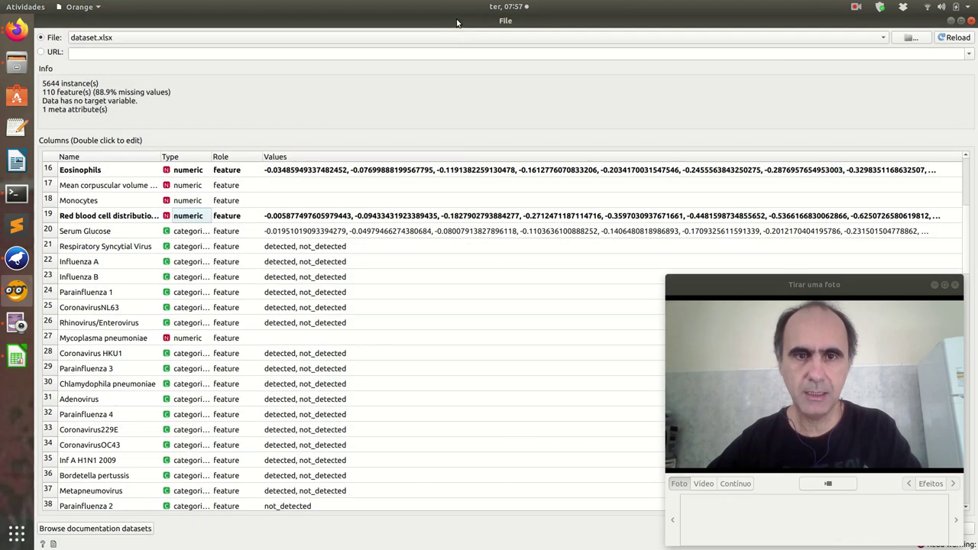
{"action": "left_click", "coordinate": [857, 12]}
{"action": "left_click", "coordinate": [890, 48]}
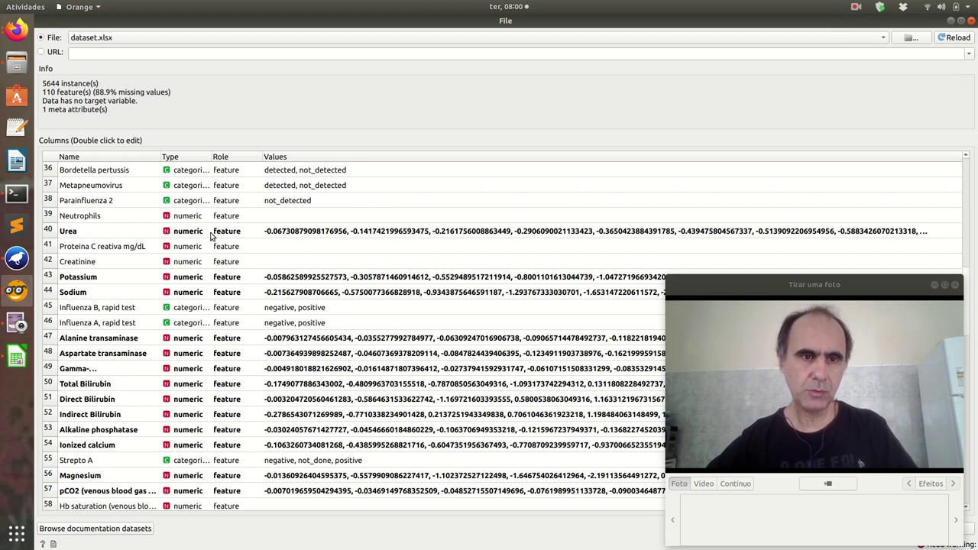
- Review the types and values of the features from Urea through the urine tests to the arterial blood gas measures
{"action": "scroll", "coordinate": [177, 245], "scroll_direction": "down", "scroll_amount": 5}
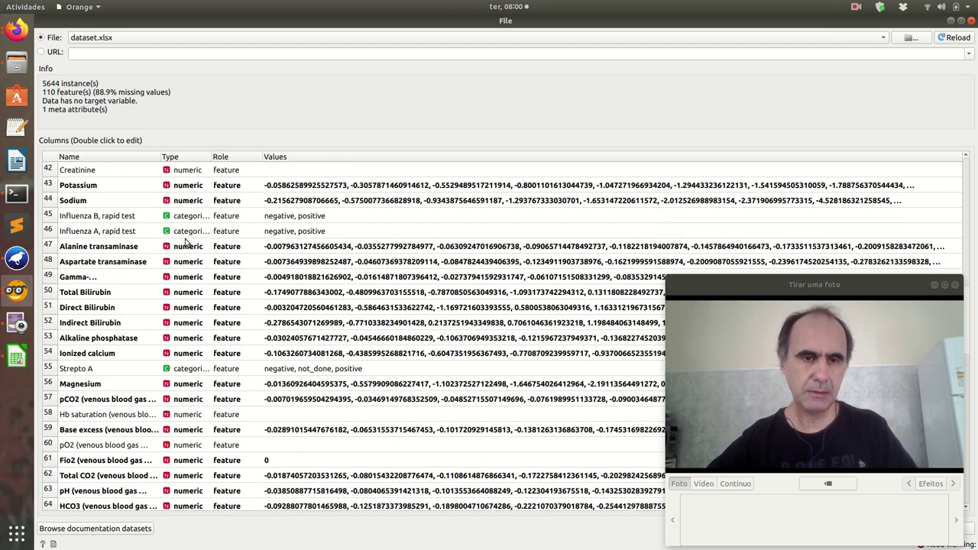
{"action": "scroll", "coordinate": [187, 243], "scroll_direction": "down", "scroll_amount": 7}
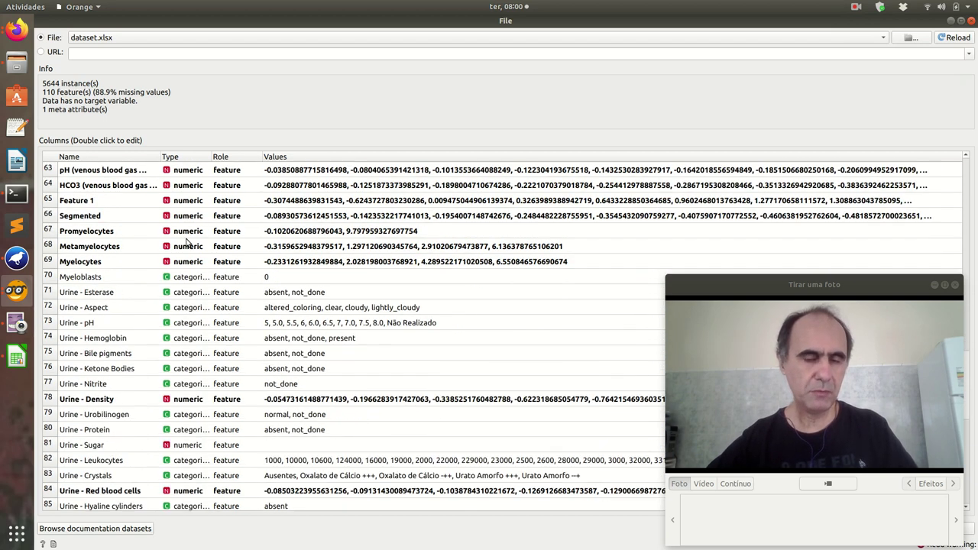
{"action": "scroll", "coordinate": [199, 250], "scroll_direction": "down", "scroll_amount": 6}
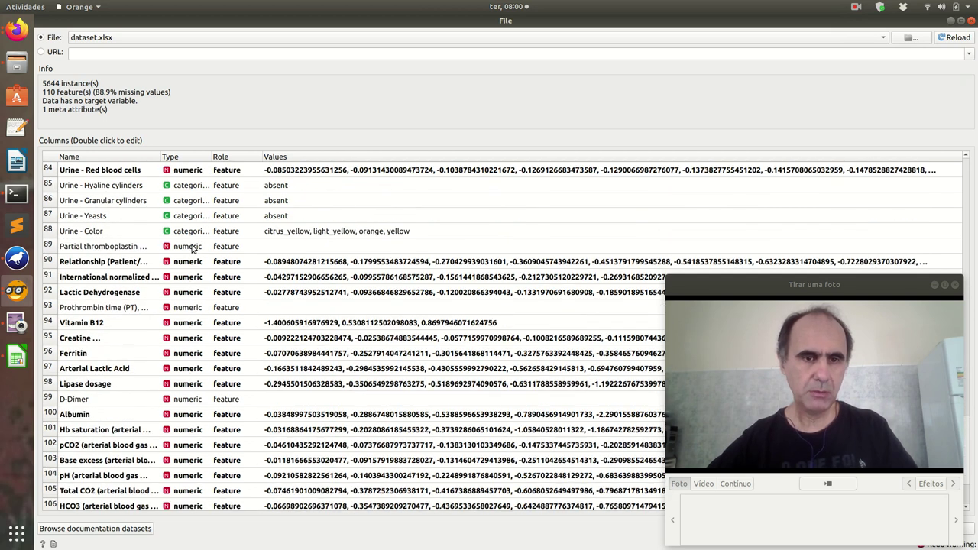
{"action": "scroll", "coordinate": [215, 256], "scroll_direction": "up", "scroll_amount": 7}
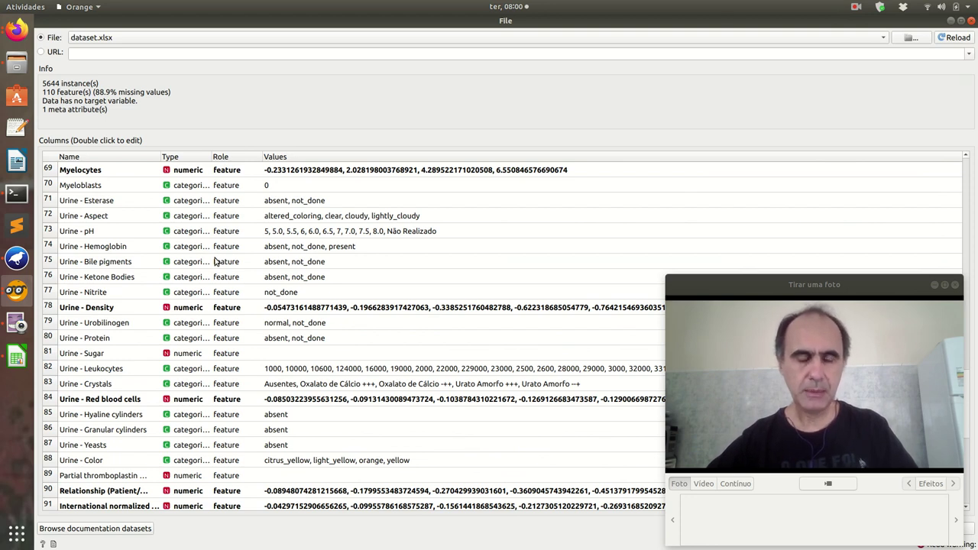
{"action": "scroll", "coordinate": [214, 262], "scroll_direction": "down", "scroll_amount": 3}
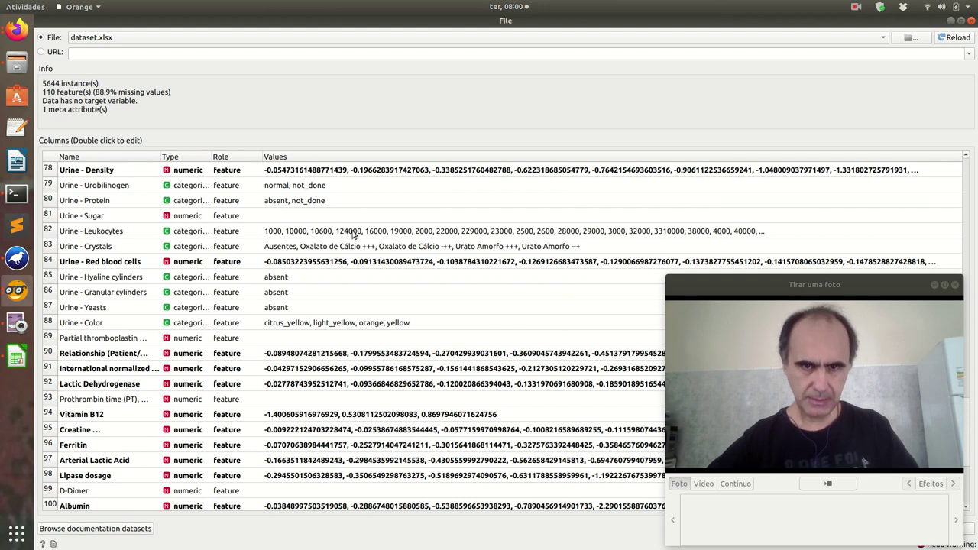
{"action": "double_click", "coordinate": [187, 234]}
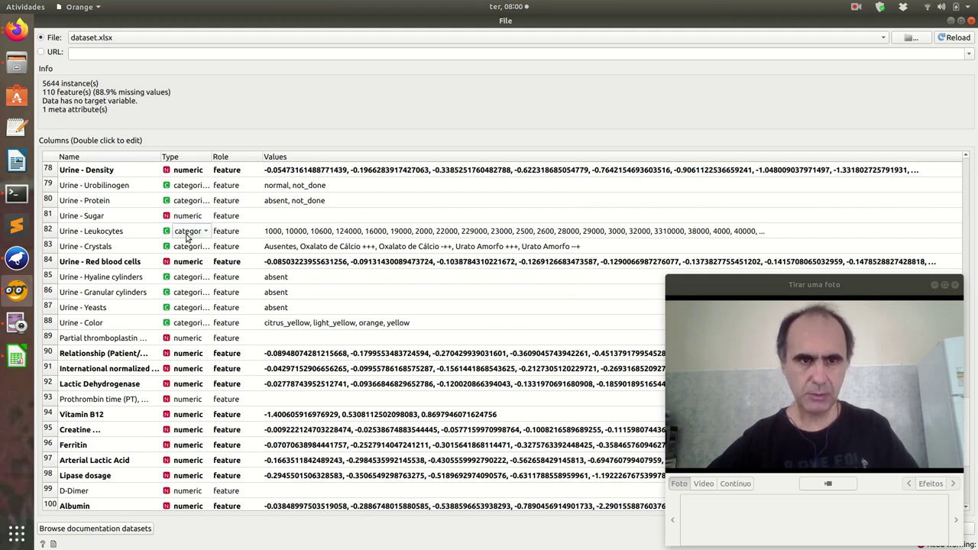
{"action": "left_click", "coordinate": [187, 239]}
{"action": "left_click", "coordinate": [168, 239]}
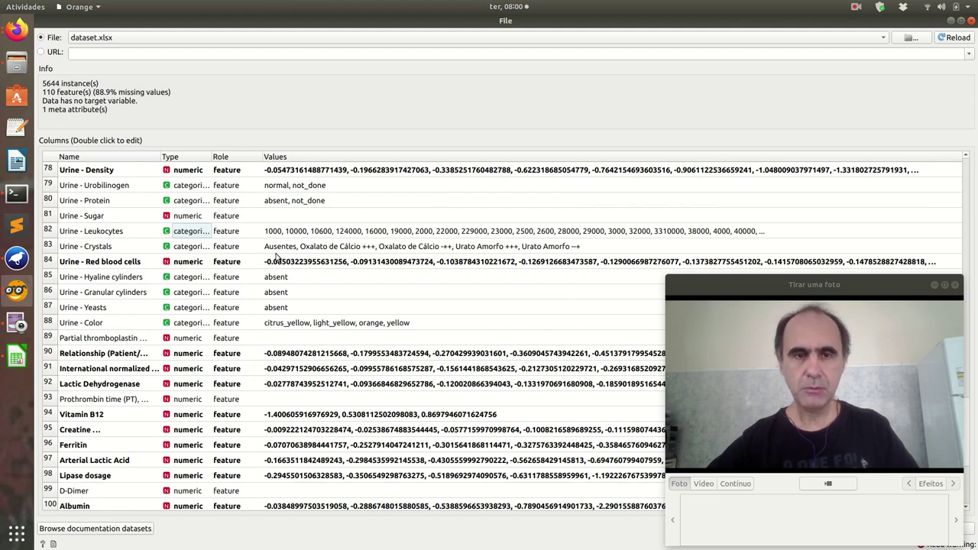
- Examine which features are still categorical, from Eosinophils through the urine tests, and select the values of Urine - pH
{"action": "scroll", "coordinate": [281, 254], "scroll_direction": "up", "scroll_amount": 2}
{"action": "scroll", "coordinate": [281, 255], "scroll_direction": "up", "scroll_amount": 2}
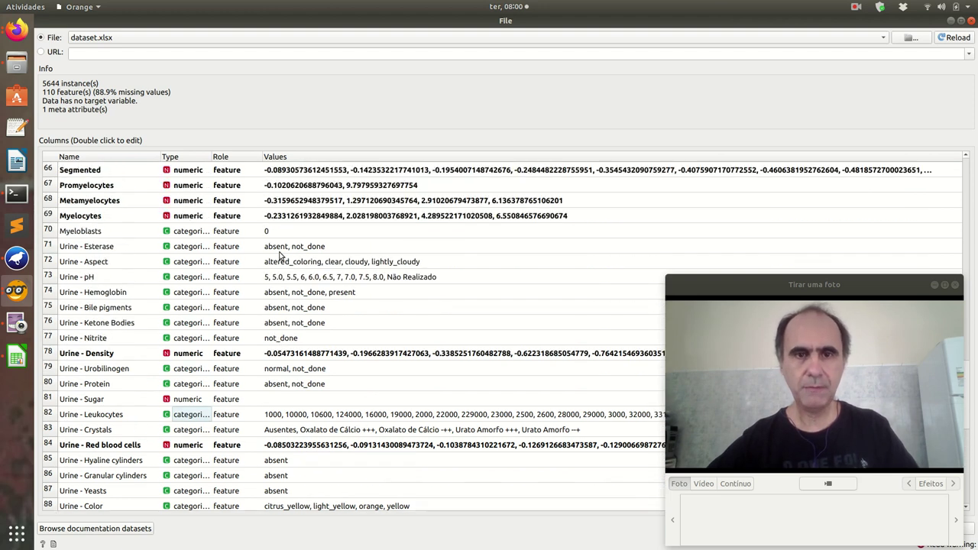
{"action": "scroll", "coordinate": [281, 254], "scroll_direction": "down", "scroll_amount": 4}
{"action": "scroll", "coordinate": [281, 255], "scroll_direction": "up", "scroll_amount": 1}
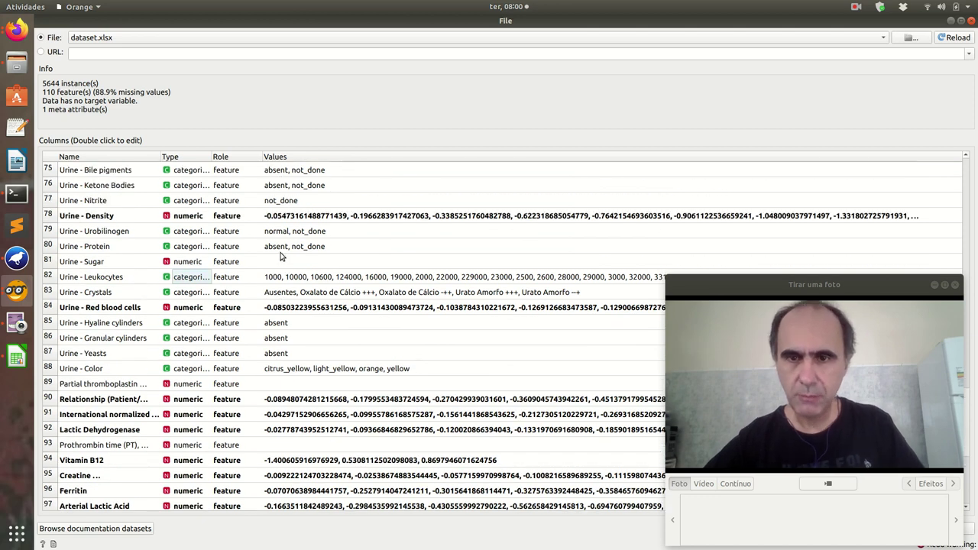
{"action": "scroll", "coordinate": [281, 256], "scroll_direction": "down", "scroll_amount": 2}
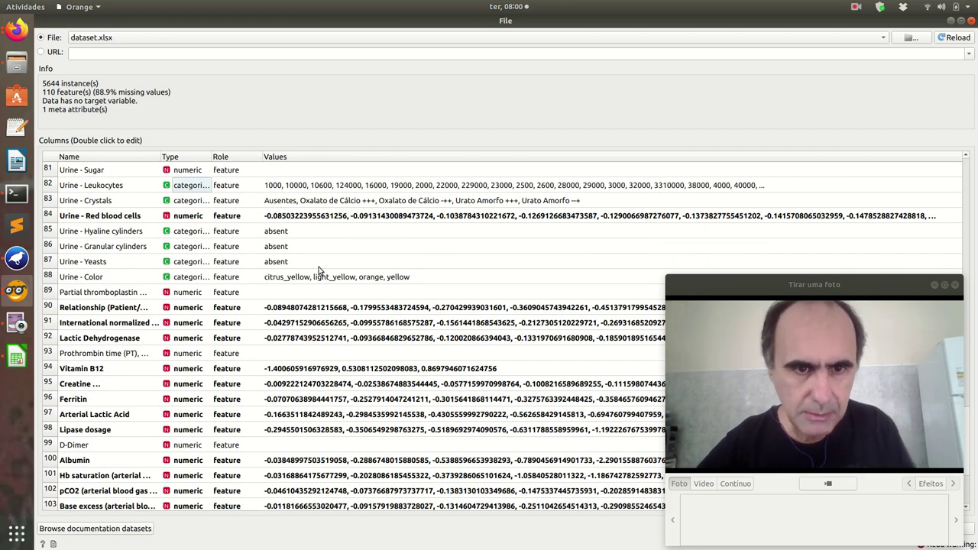
{"action": "scroll", "coordinate": [321, 269], "scroll_direction": "up", "scroll_amount": 20}
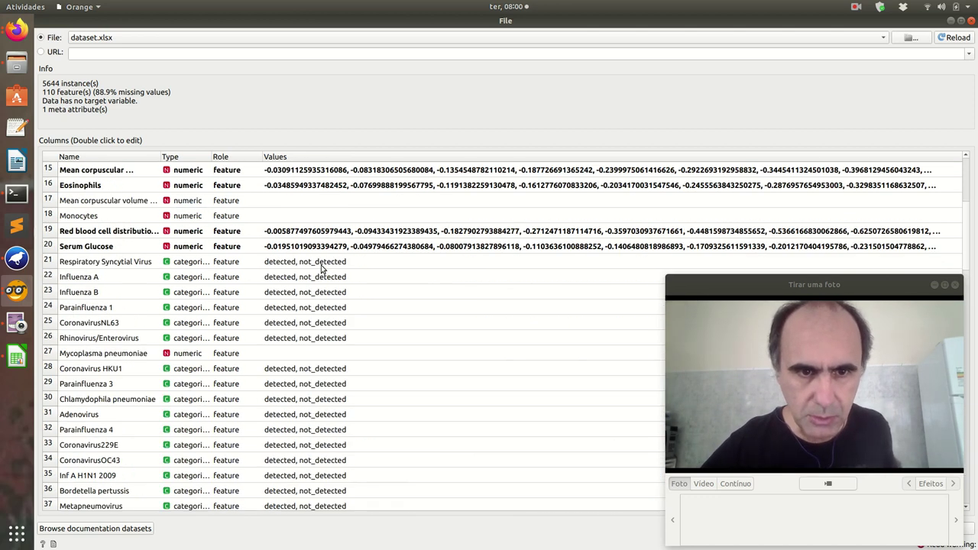
{"action": "scroll", "coordinate": [321, 269], "scroll_direction": "down", "scroll_amount": 13}
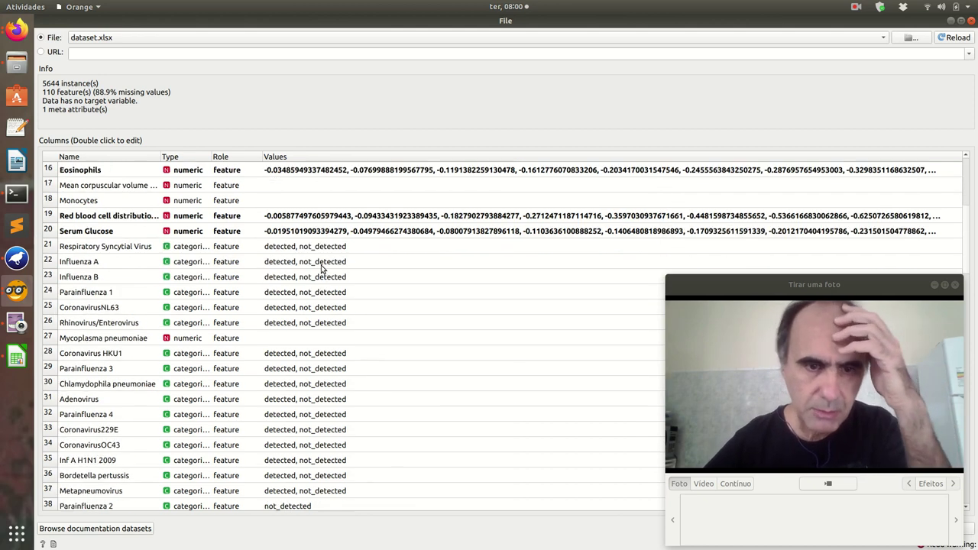
{"action": "scroll", "coordinate": [321, 267], "scroll_direction": "down", "scroll_amount": 9}
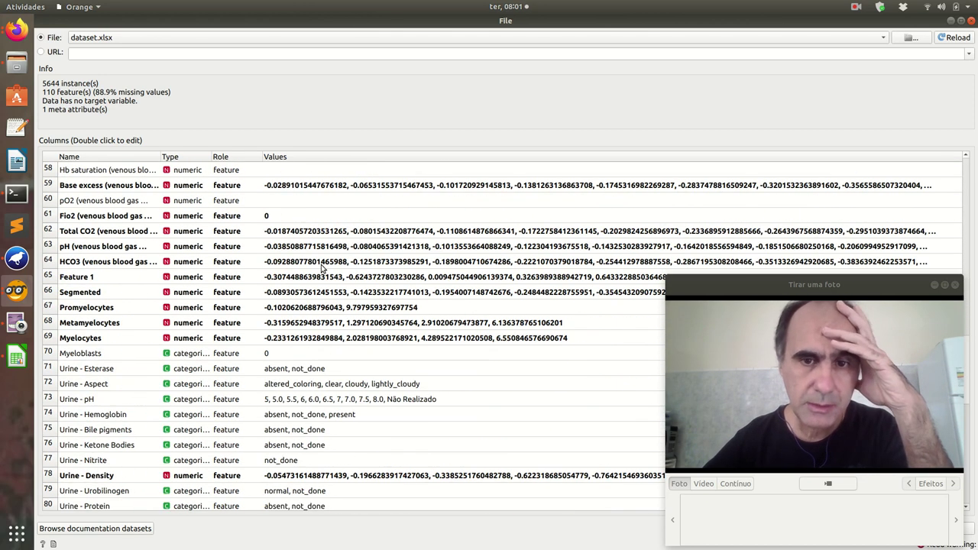
{"action": "scroll", "coordinate": [322, 267], "scroll_direction": "down", "scroll_amount": 1}
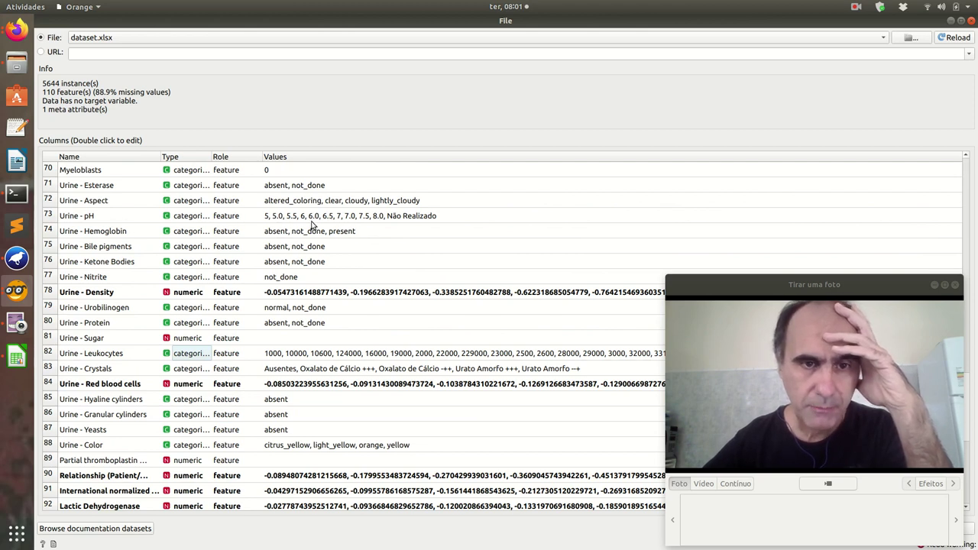
{"action": "left_click", "coordinate": [414, 222]}
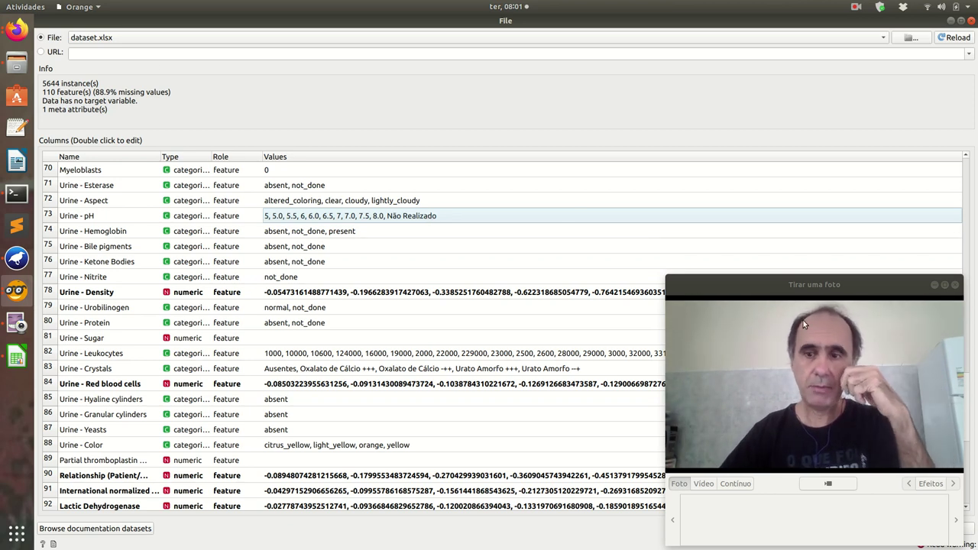
- Move the webcam window clear of the File widget's lower controls and apply the column type changes
{"action": "left_click_drag", "start_coordinate": [797, 286], "coordinate": [425, 206]}
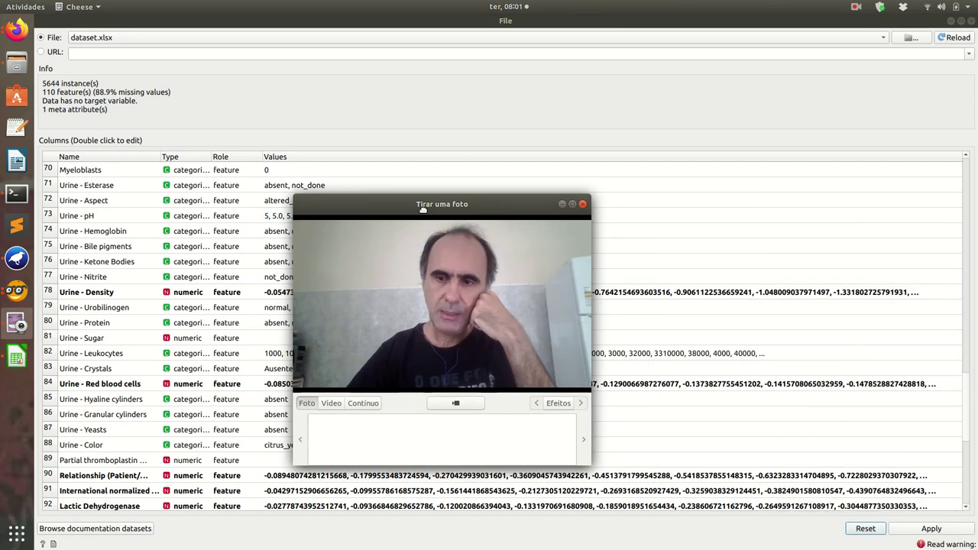
{"action": "left_click", "coordinate": [927, 531]}
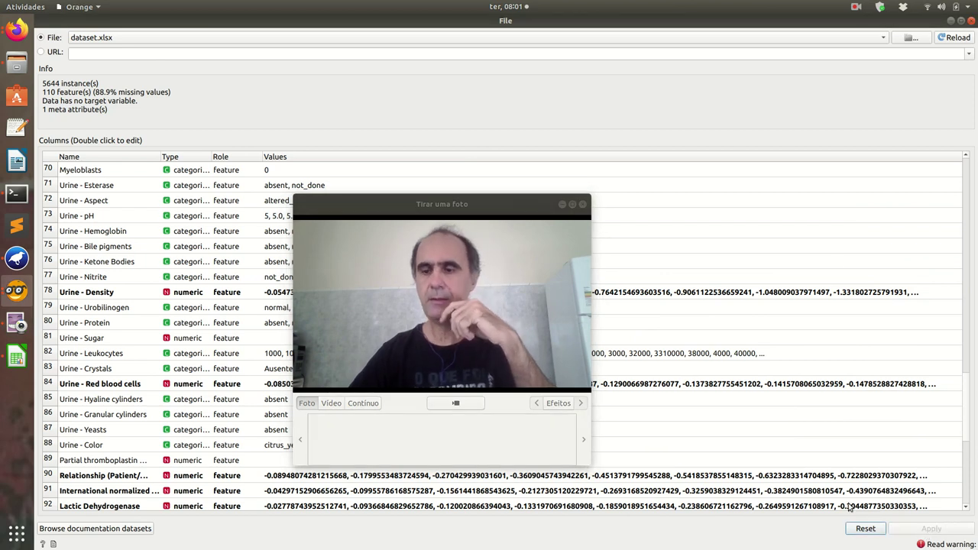
- Close the File widget's window and move the webcam window away from the middle of the workflow canvas
{"action": "left_click", "coordinate": [960, 21]}
{"action": "left_click_drag", "start_coordinate": [442, 204], "coordinate": [857, 161]}
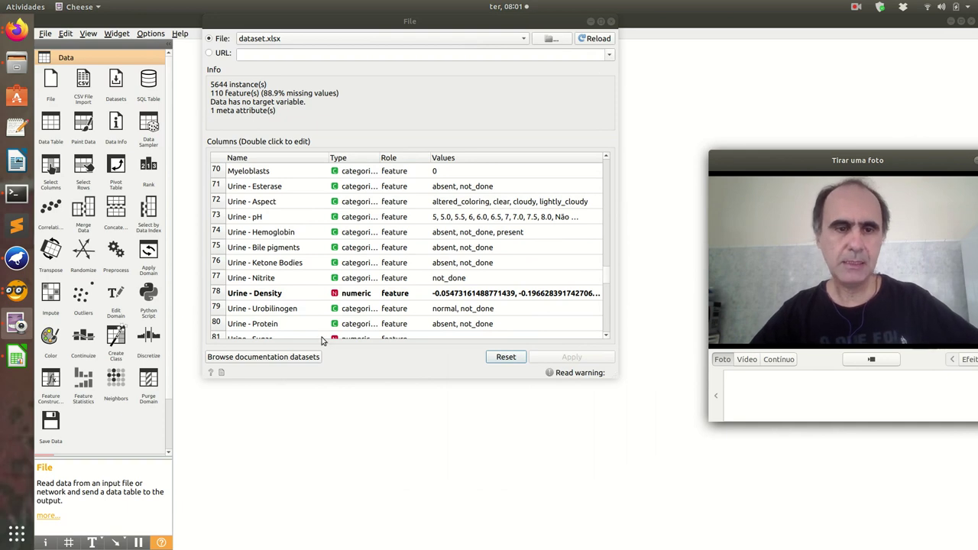
{"action": "left_click", "coordinate": [611, 23]}
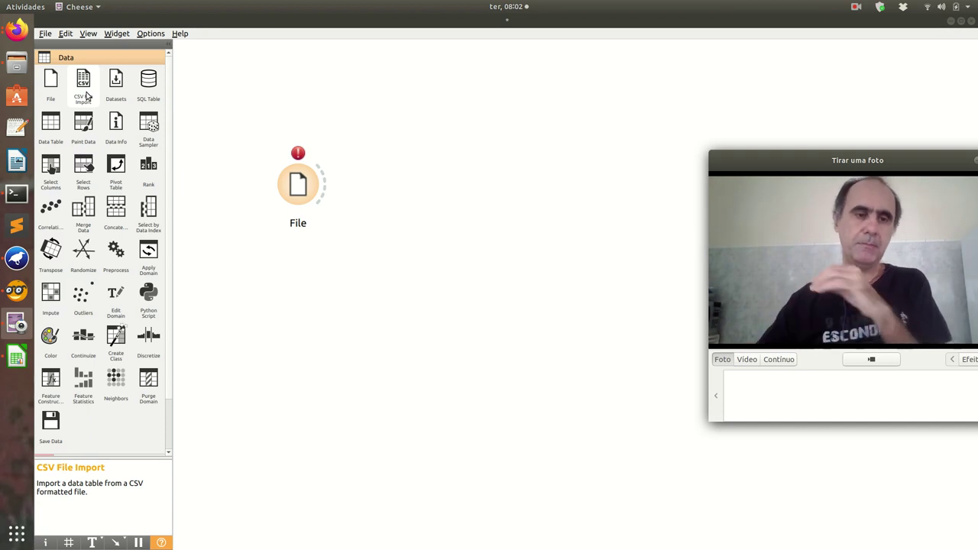
- Enlarge the webcam window and add a Scatter Plot widget from the visualization widgets to the workflow
{"action": "scroll", "coordinate": [76, 195], "scroll_direction": "down", "scroll_amount": 1}
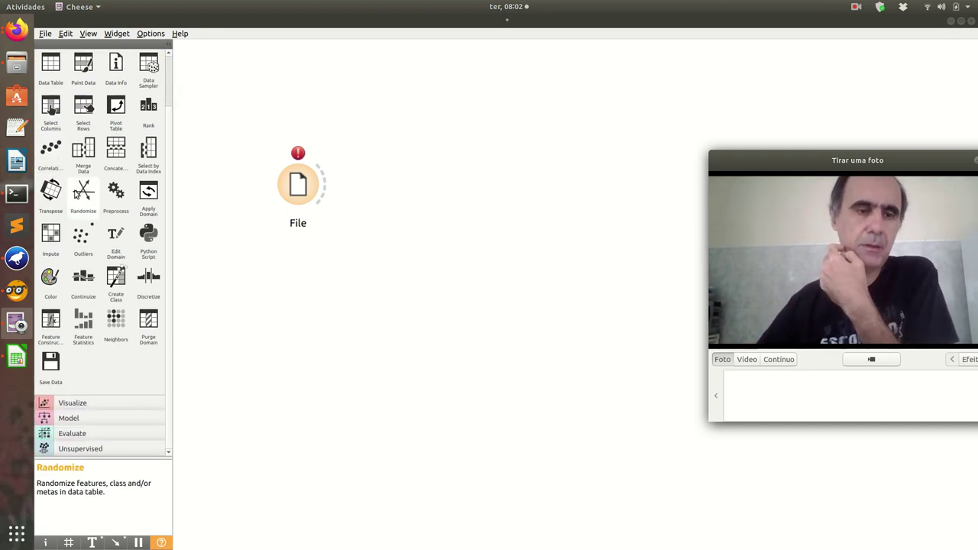
{"action": "scroll", "coordinate": [87, 210], "scroll_direction": "up", "scroll_amount": 1}
{"action": "scroll", "coordinate": [87, 210], "scroll_direction": "down", "scroll_amount": 1}
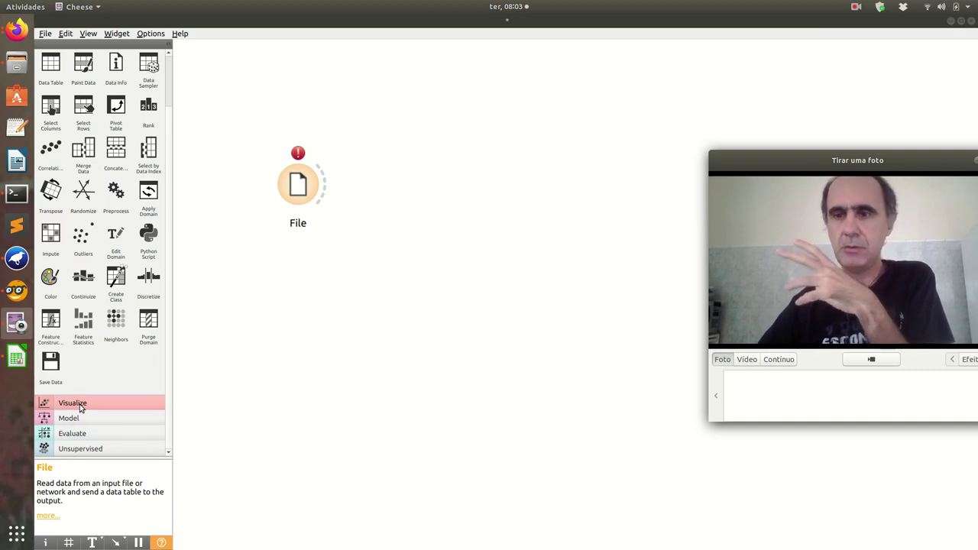
{"action": "left_click_drag", "start_coordinate": [731, 165], "coordinate": [502, 90]}
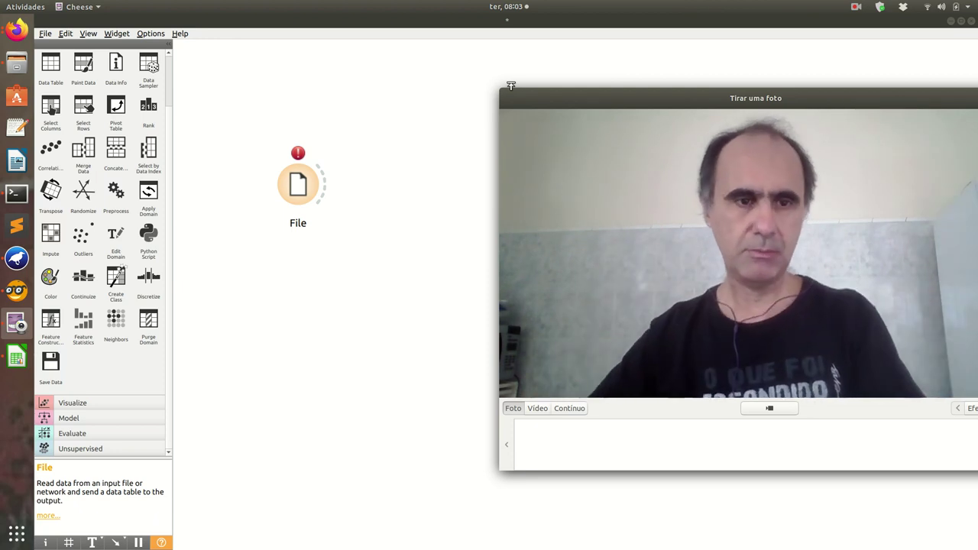
{"action": "left_click", "coordinate": [95, 405]}
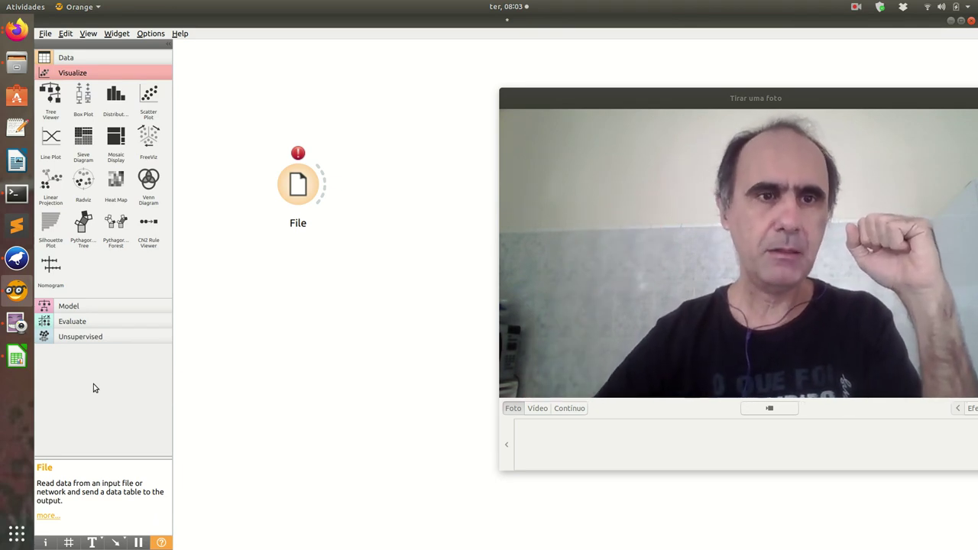
{"action": "left_click", "coordinate": [145, 106]}
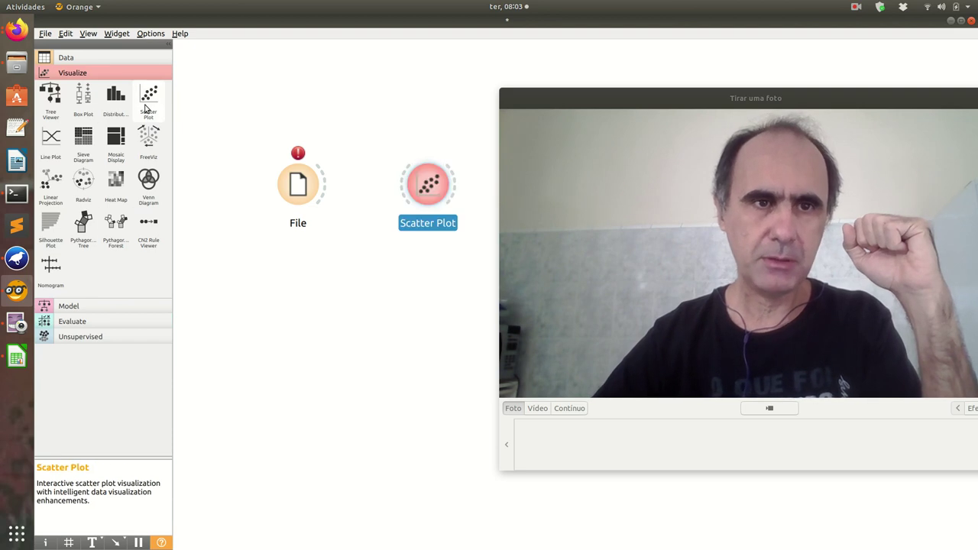
- Place the Scatter Plot widget farther from the File widget and connect the File widget's data output to it
{"action": "left_click_drag", "start_coordinate": [685, 103], "coordinate": [749, 97]}
{"action": "left_click_drag", "start_coordinate": [428, 199], "coordinate": [470, 195]}
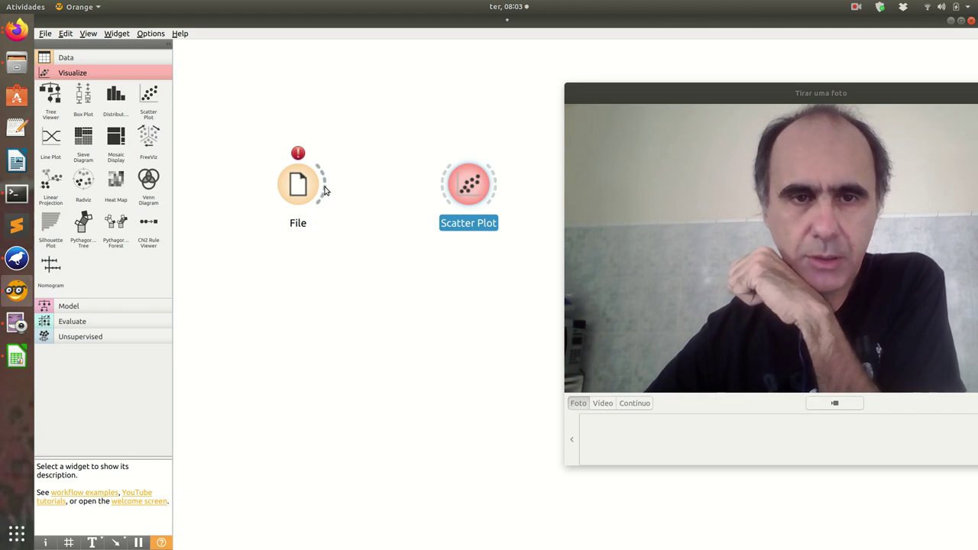
{"action": "left_click_drag", "start_coordinate": [324, 190], "coordinate": [324, 189]}
{"action": "left_click_drag", "start_coordinate": [389, 209], "coordinate": [439, 198]}
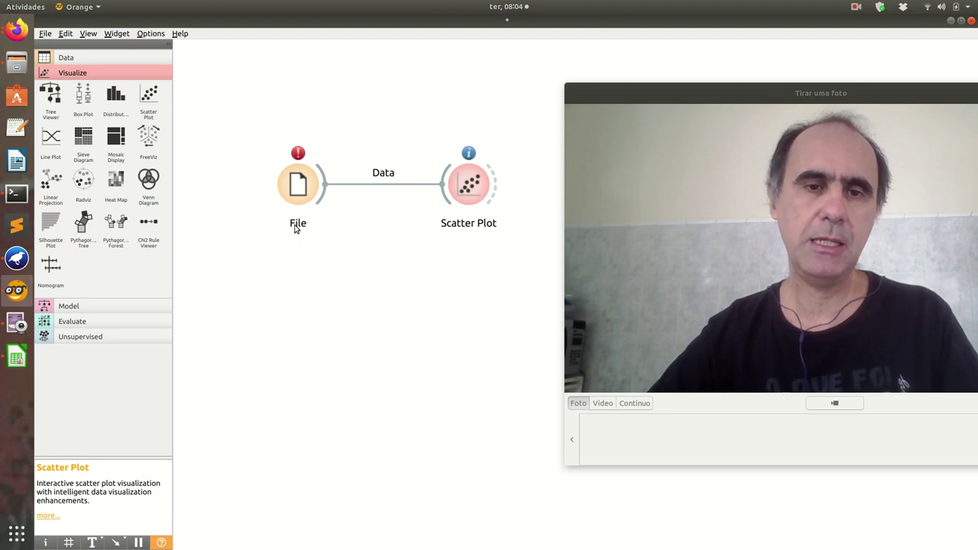
- Rename the File widget as "Dados do COVID"
{"action": "left_click", "coordinate": [311, 192]}
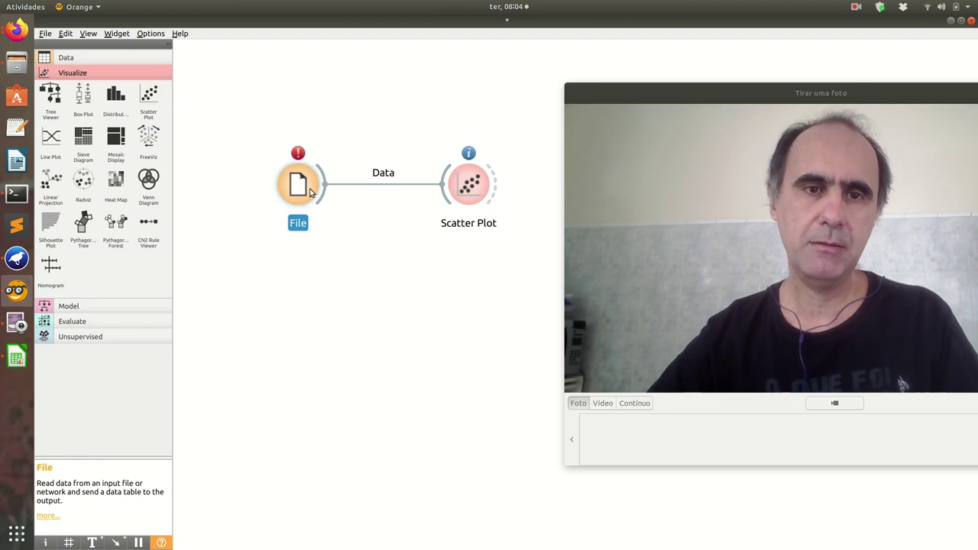
{"action": "left_click", "coordinate": [306, 229]}
{"action": "right_click", "coordinate": [298, 200]}
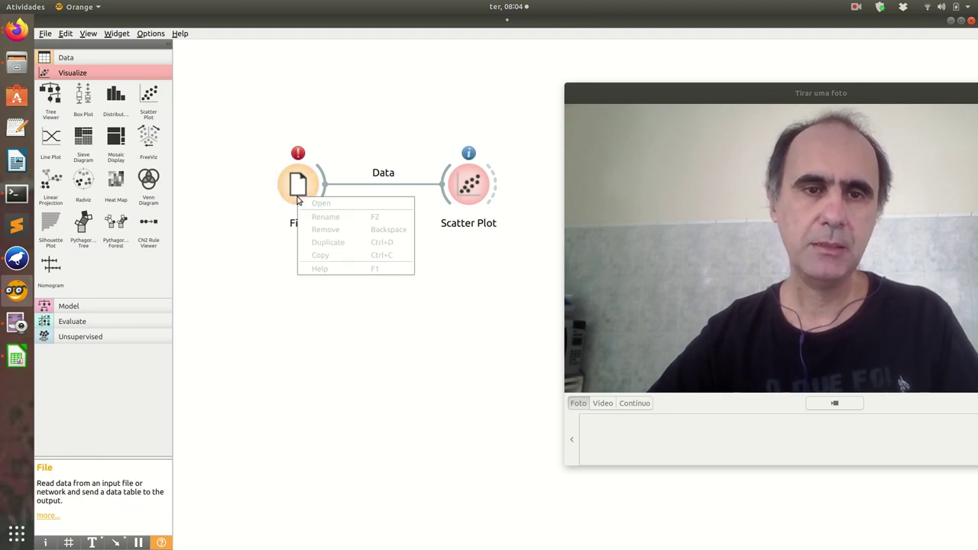
{"action": "right_click", "coordinate": [288, 188]}
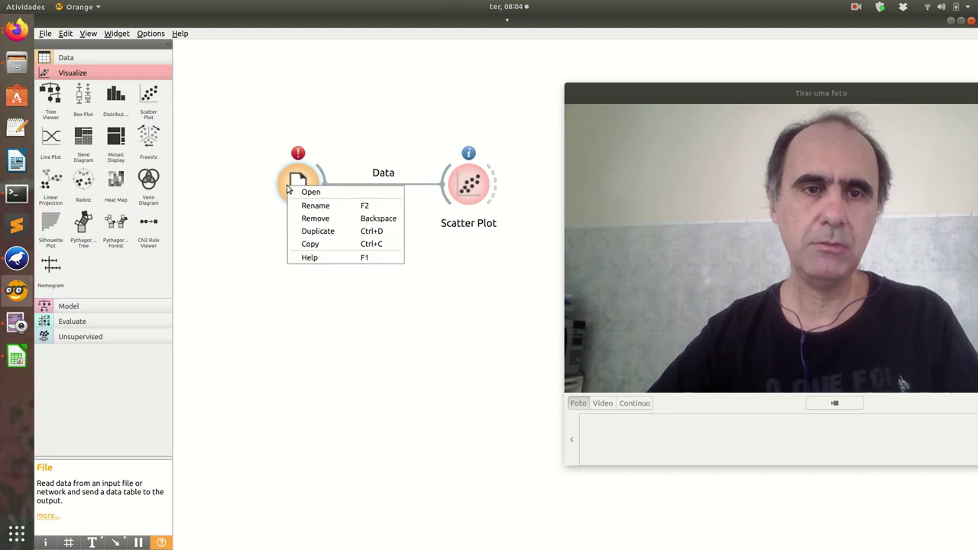
{"action": "left_click", "coordinate": [325, 209]}
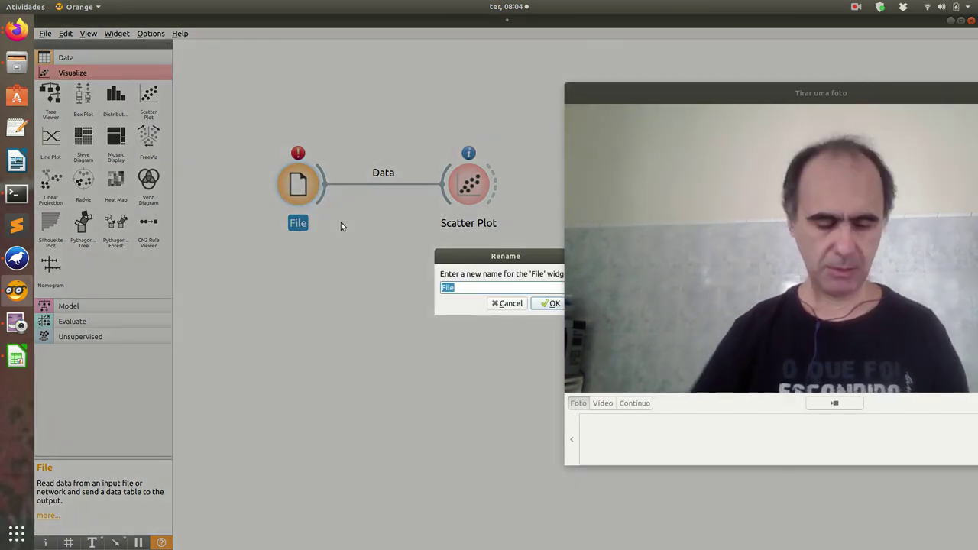
{"action": "type", "text": "Dados do "}
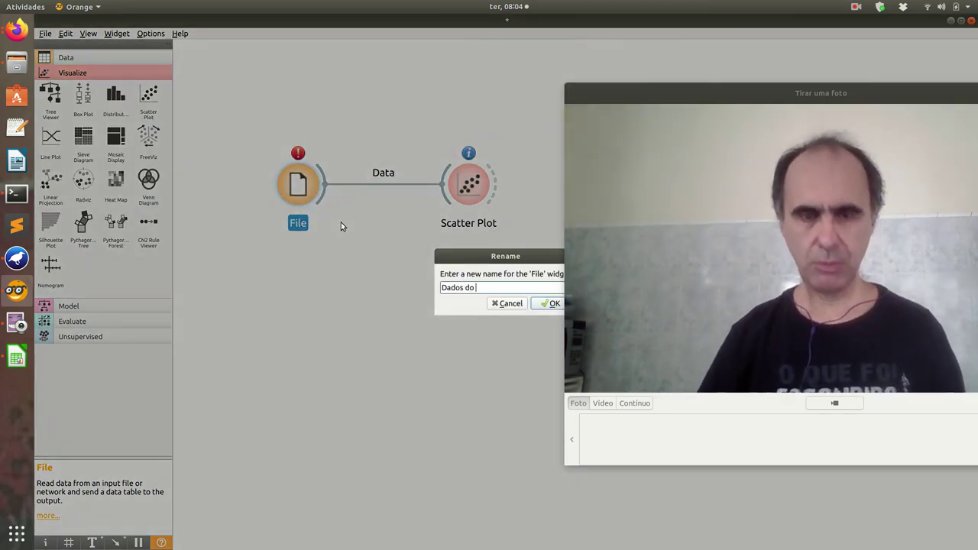
{"action": "type", "text": "COVID"}
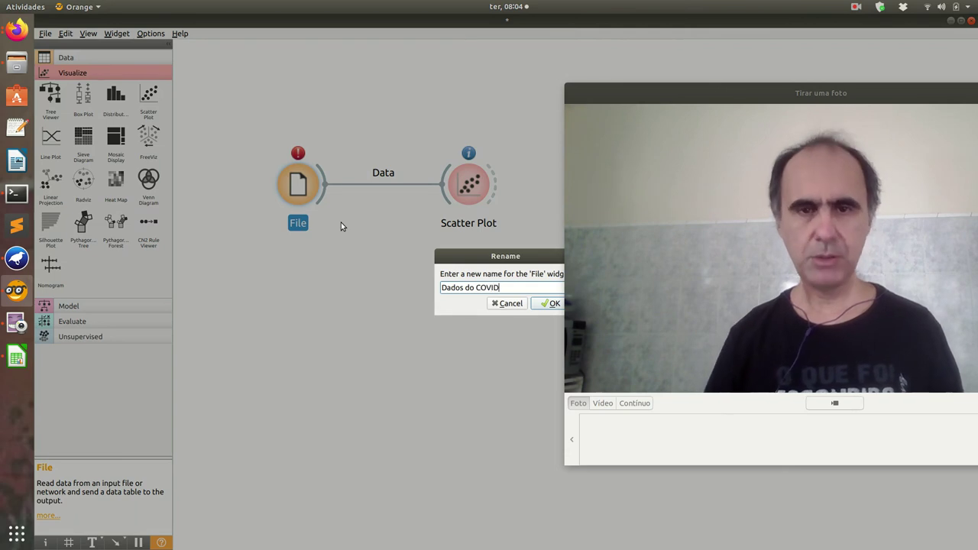
{"action": "key", "text": "Return"}
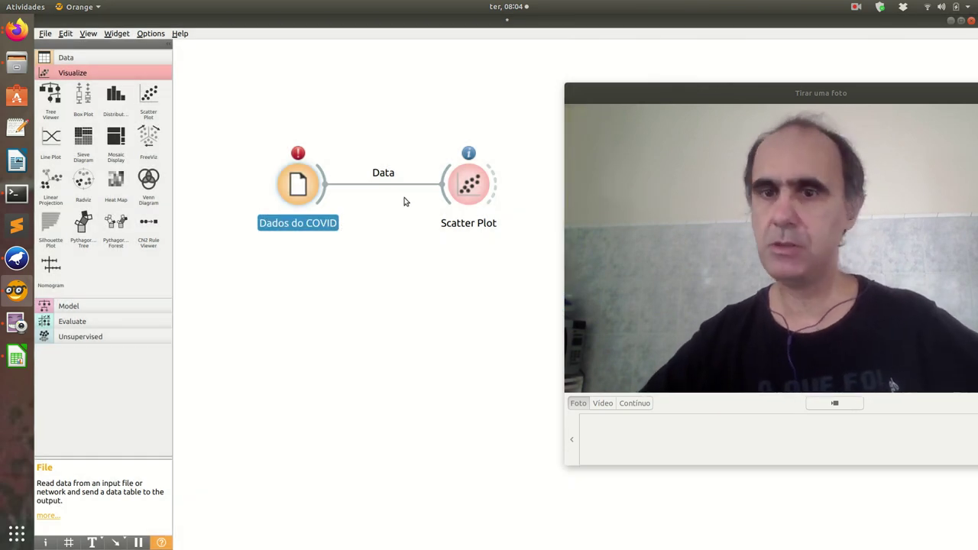
- Open the Scatter Plot widget and shrink the webcam window so that it covers less of the plot
{"action": "double_click", "coordinate": [474, 193]}
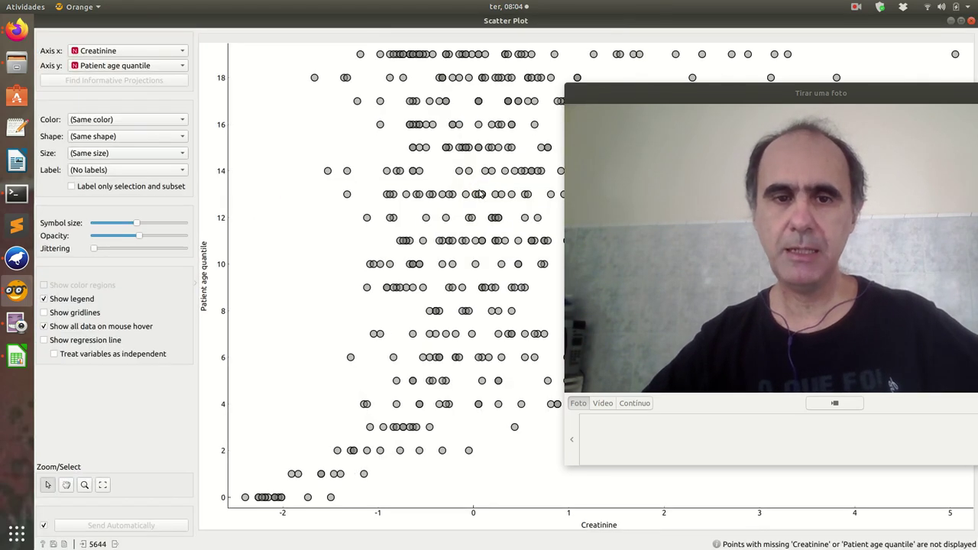
{"action": "left_click_drag", "start_coordinate": [798, 99], "coordinate": [726, 117]}
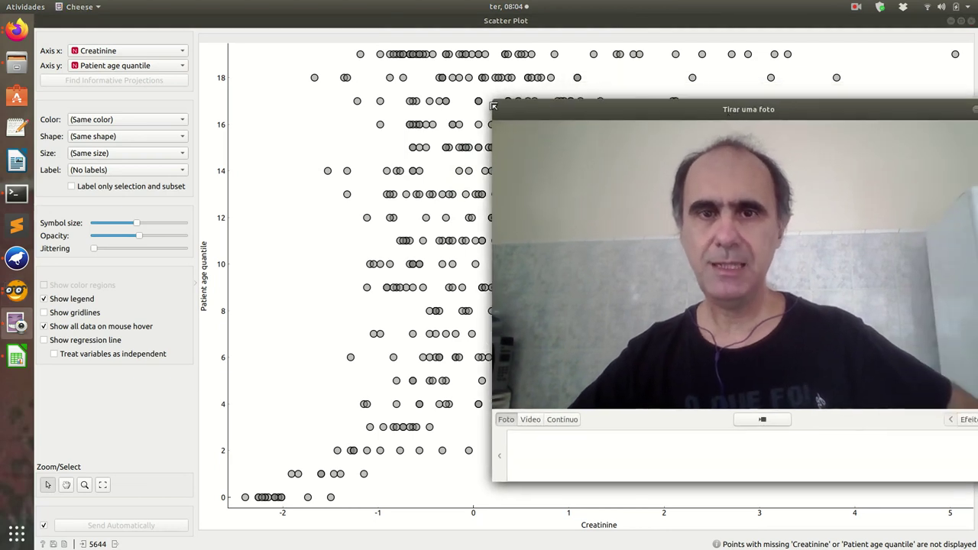
{"action": "left_click_drag", "start_coordinate": [495, 101], "coordinate": [682, 196]}
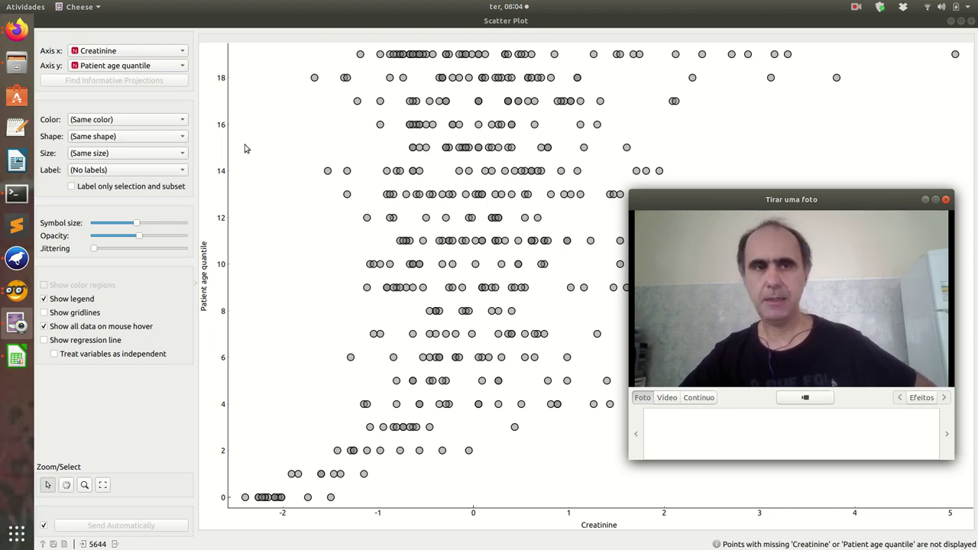
- Plot Neutrophils on the x axis against Hemoglobin on the y axis
{"action": "left_click", "coordinate": [130, 50]}
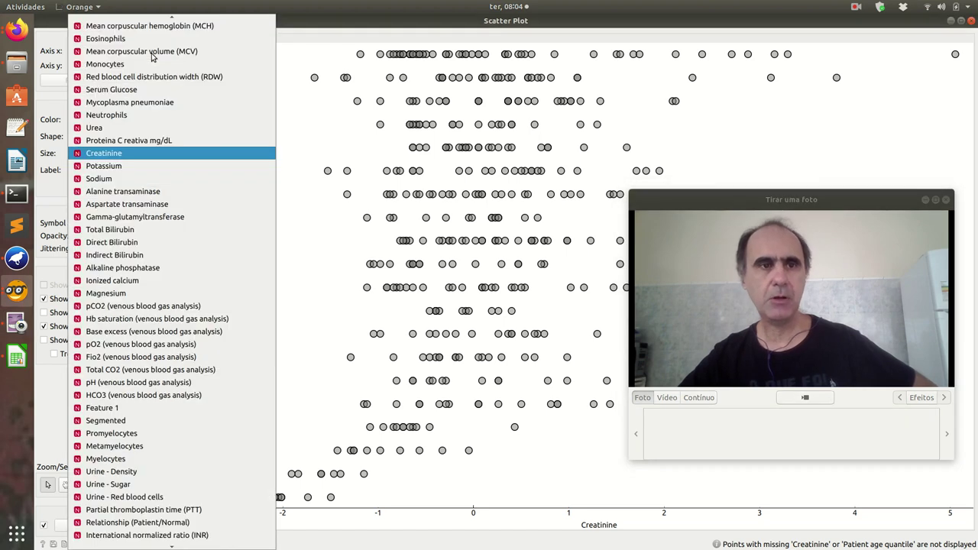
{"action": "left_click", "coordinate": [126, 117]}
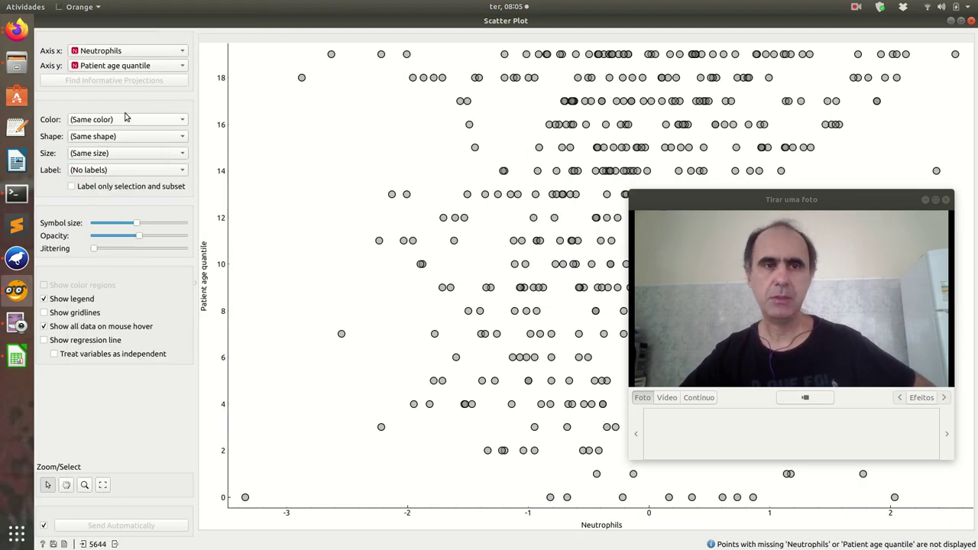
{"action": "left_click", "coordinate": [121, 66]}
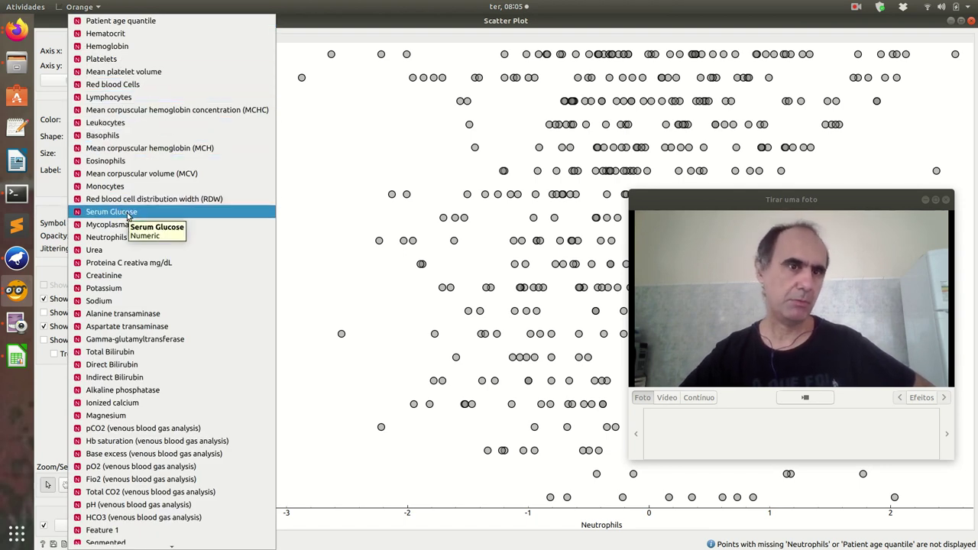
{"action": "left_click", "coordinate": [124, 51]}
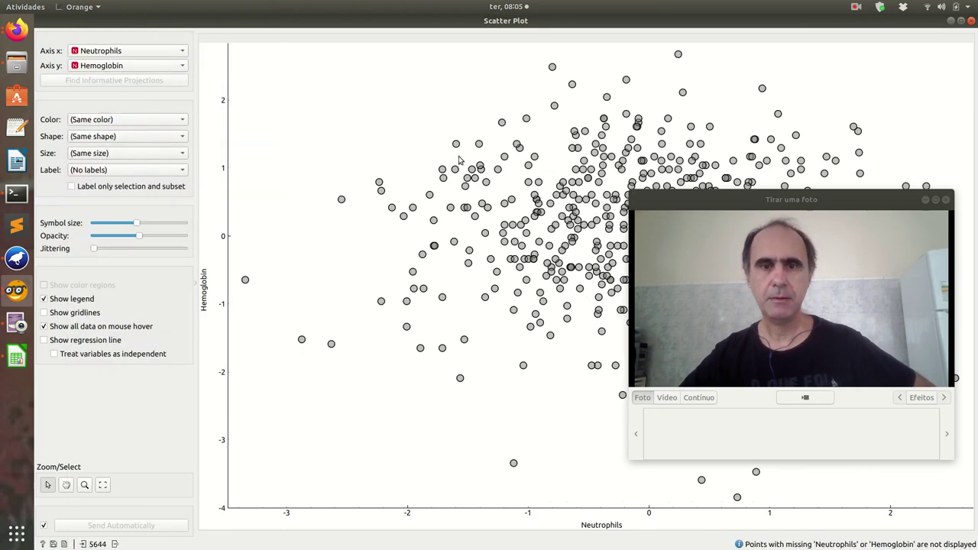
- Move the webcam window off the plotted points and set the x axis to Red blood cell distribution width (RDW)
{"action": "left_click_drag", "start_coordinate": [772, 197], "coordinate": [298, 194]}
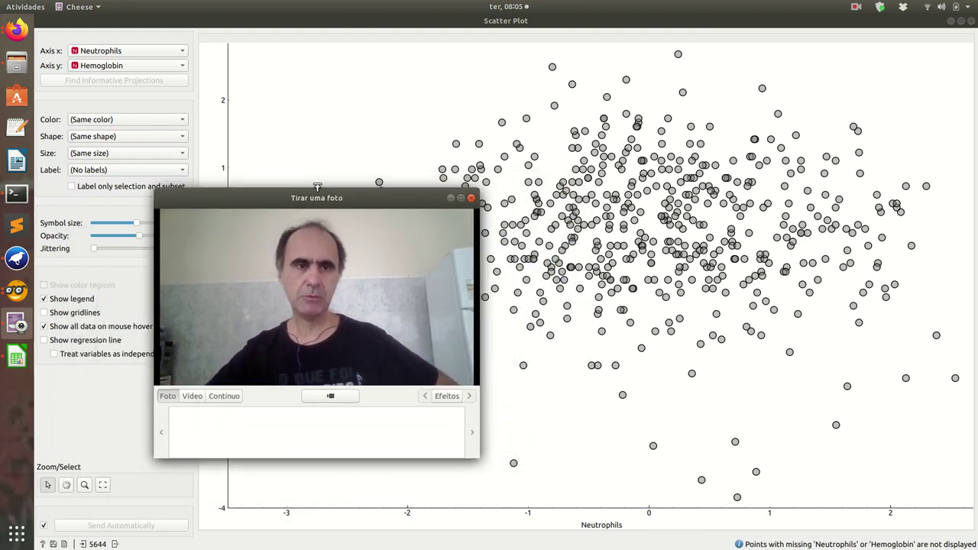
{"action": "left_click", "coordinate": [114, 50]}
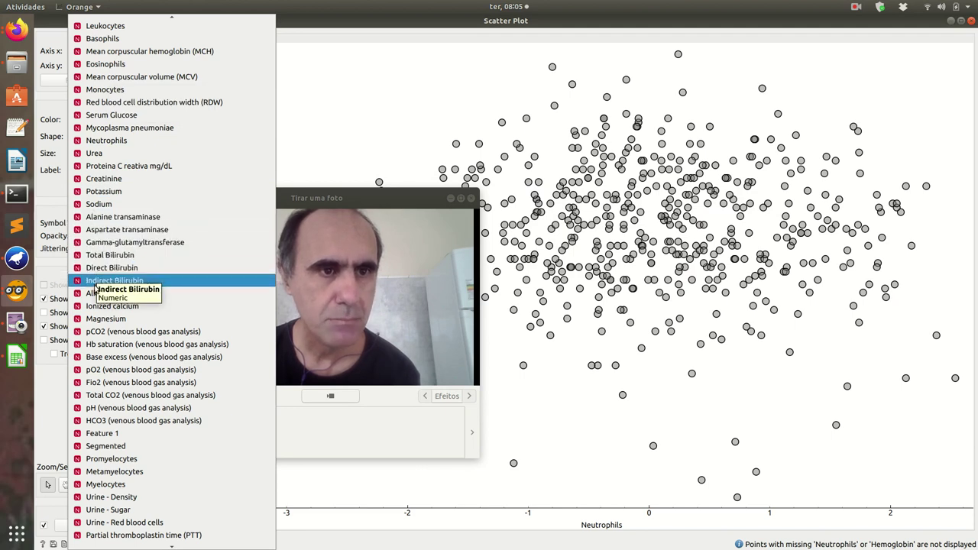
{"action": "left_click", "coordinate": [110, 107]}
{"action": "left_click_drag", "start_coordinate": [247, 192], "coordinate": [729, 127]}
- Set the x axis to Red blood Cells and move the webcam window aside to view the whole point cloud
{"action": "left_click", "coordinate": [95, 51]}
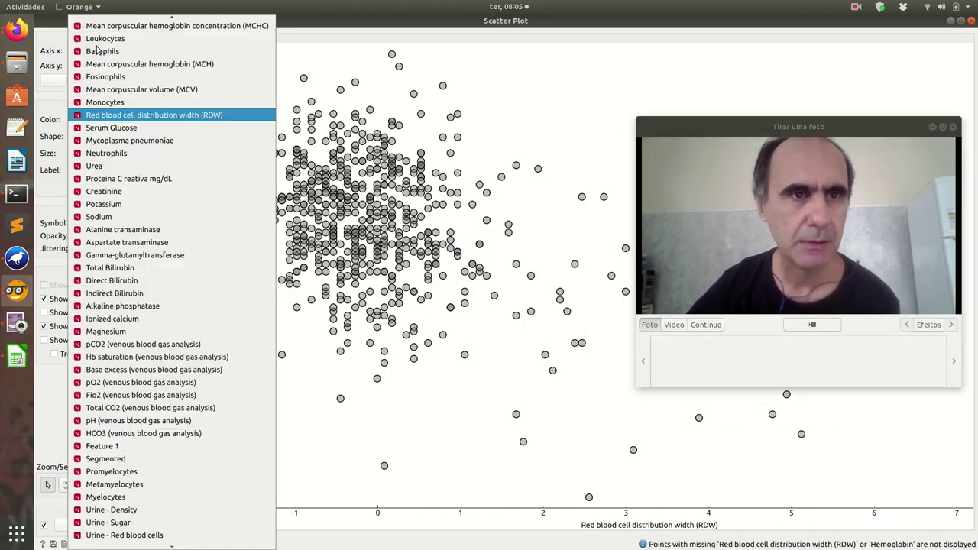
{"action": "scroll", "coordinate": [127, 67], "scroll_direction": "up", "scroll_amount": 2}
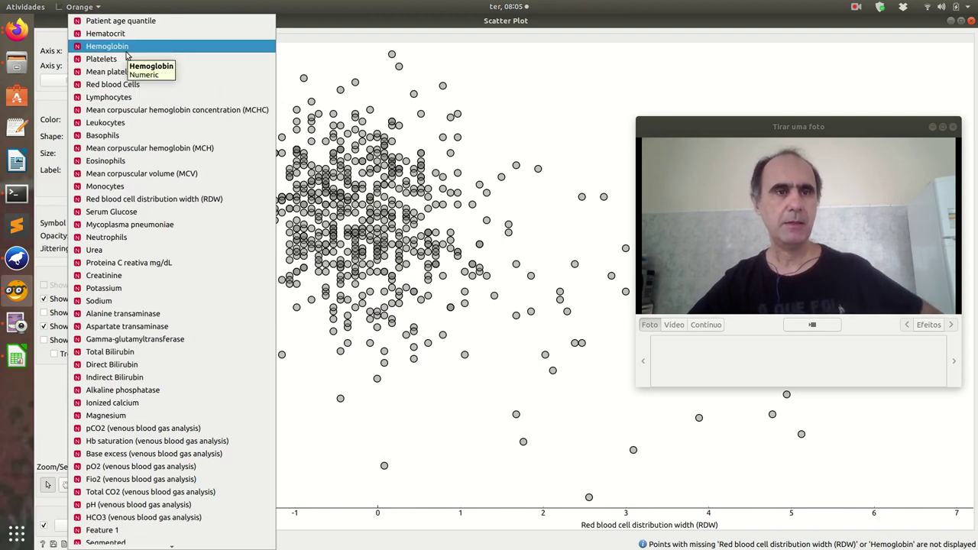
{"action": "left_click", "coordinate": [122, 84]}
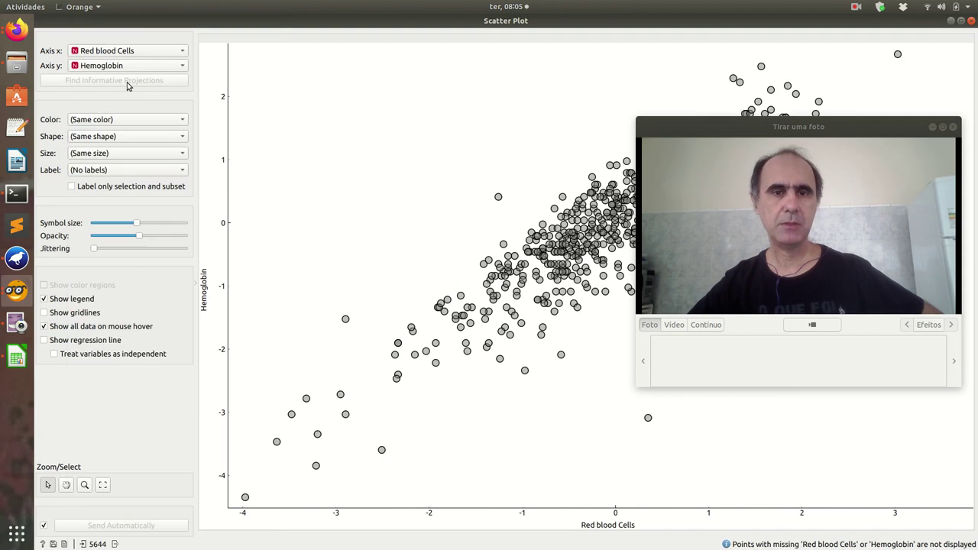
{"action": "left_click_drag", "start_coordinate": [840, 130], "coordinate": [281, 51]}
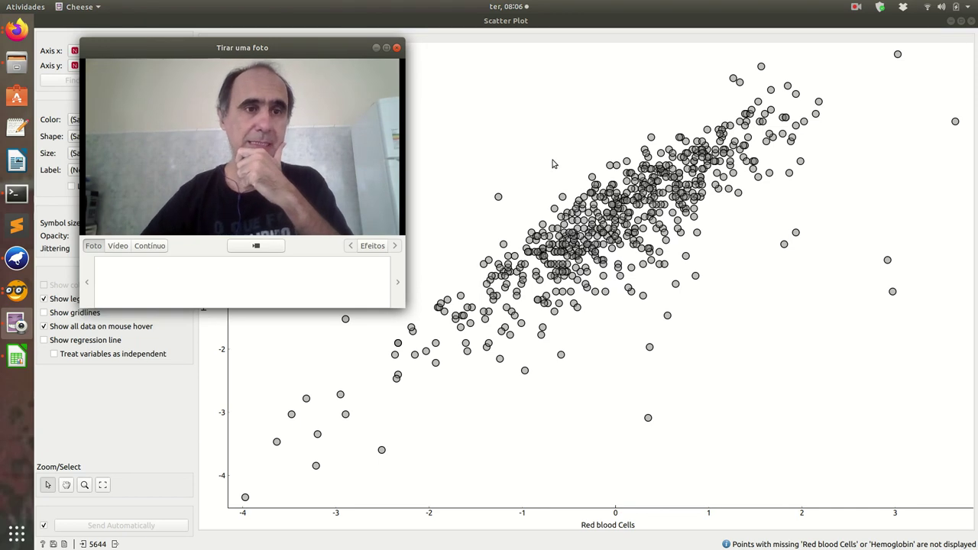
{"action": "left_click_drag", "start_coordinate": [313, 61], "coordinate": [843, 177]}
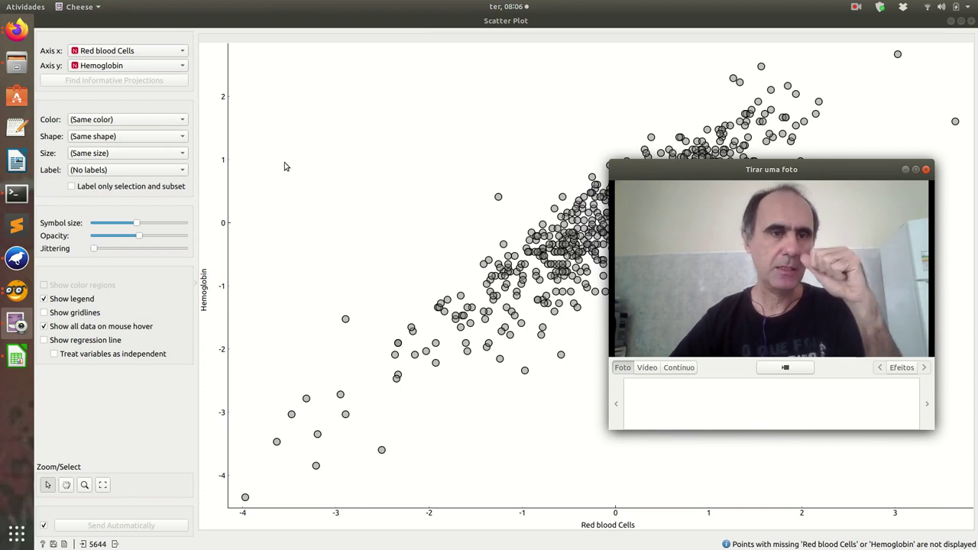
- Color the points by SARS-Cov-2 exam result and move the webcam window clear of the main point cluster
{"action": "left_click", "coordinate": [126, 122]}
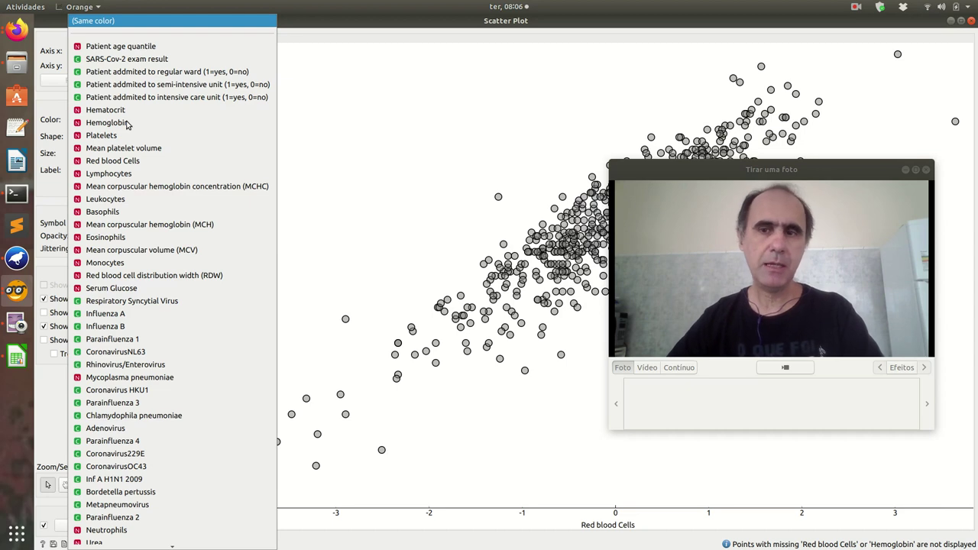
{"action": "left_click", "coordinate": [142, 61]}
{"action": "left_click_drag", "start_coordinate": [819, 179], "coordinate": [324, 71]}
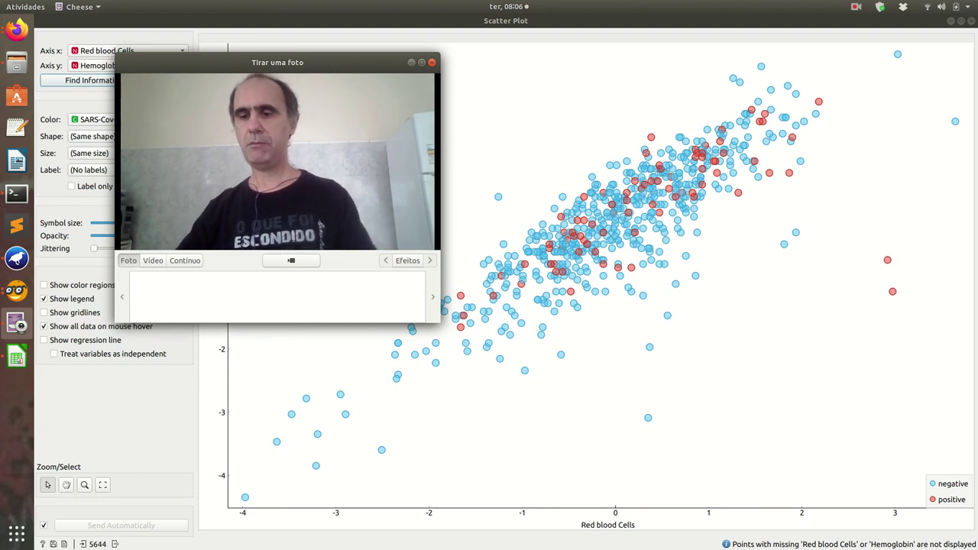
{"action": "left_click_drag", "start_coordinate": [368, 71], "coordinate": [827, 276]}
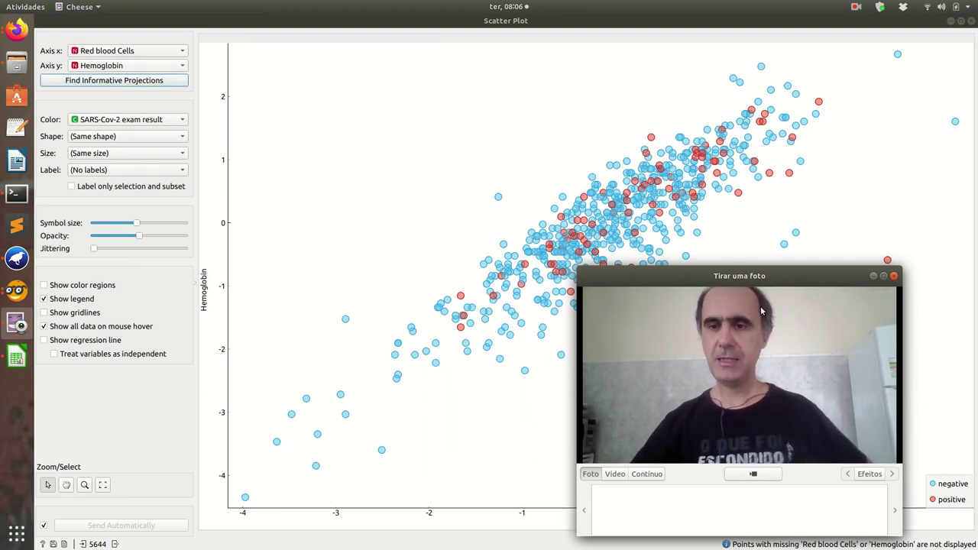
{"action": "left_click_drag", "start_coordinate": [795, 274], "coordinate": [368, 46]}
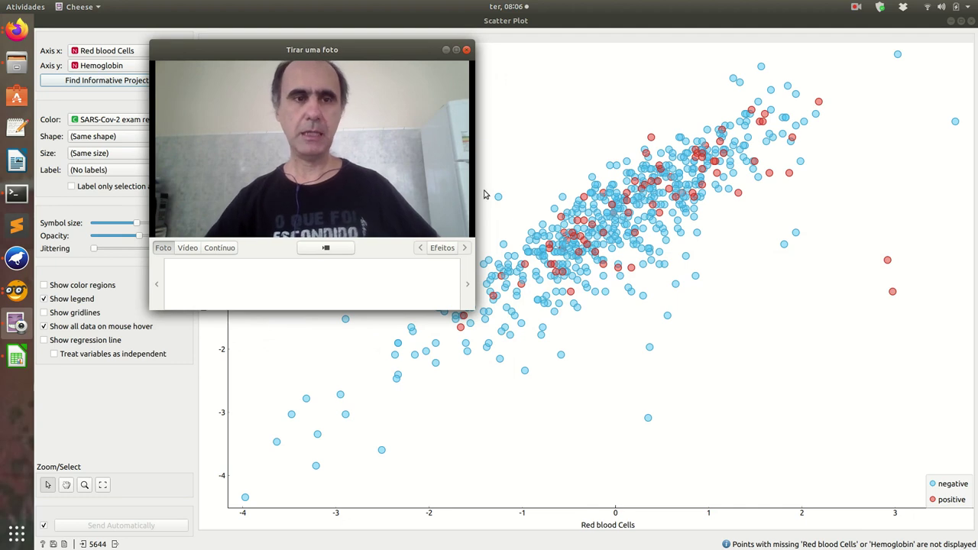
{"action": "left_click_drag", "start_coordinate": [356, 105], "coordinate": [391, 99]}
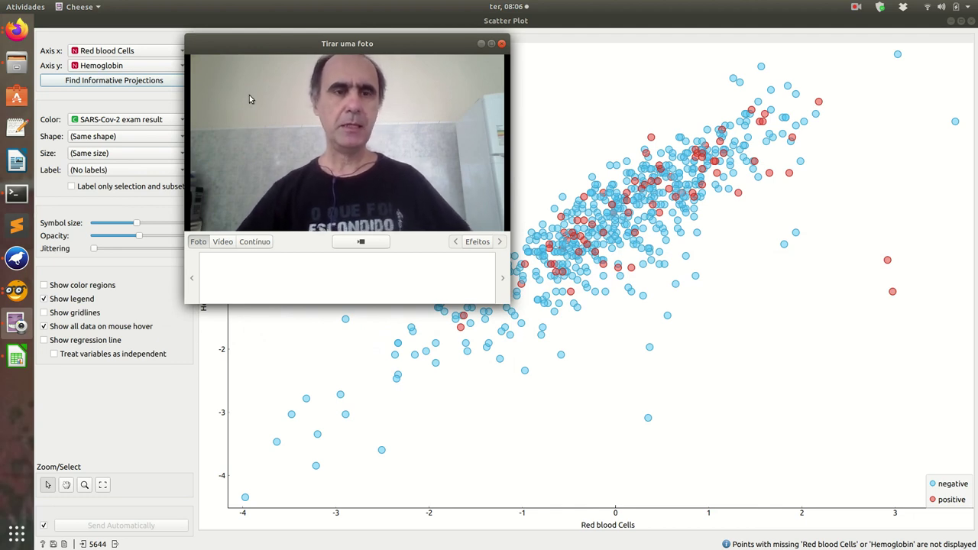
- Scale the scatter plot points by Sodium, keeping the same shape for all points and the webcam window clear of the plot settings
{"action": "left_click_drag", "start_coordinate": [294, 38], "coordinate": [345, 41]}
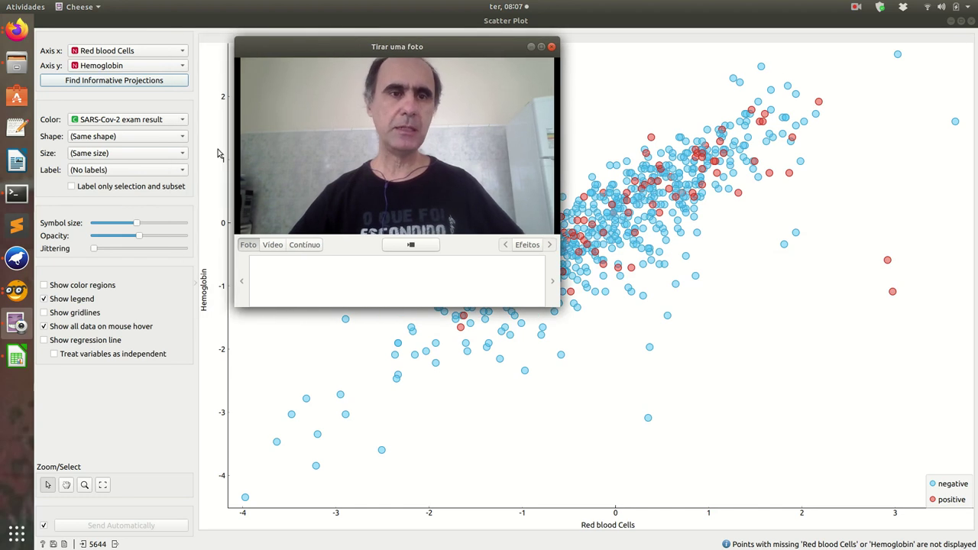
{"action": "left_click", "coordinate": [109, 139]}
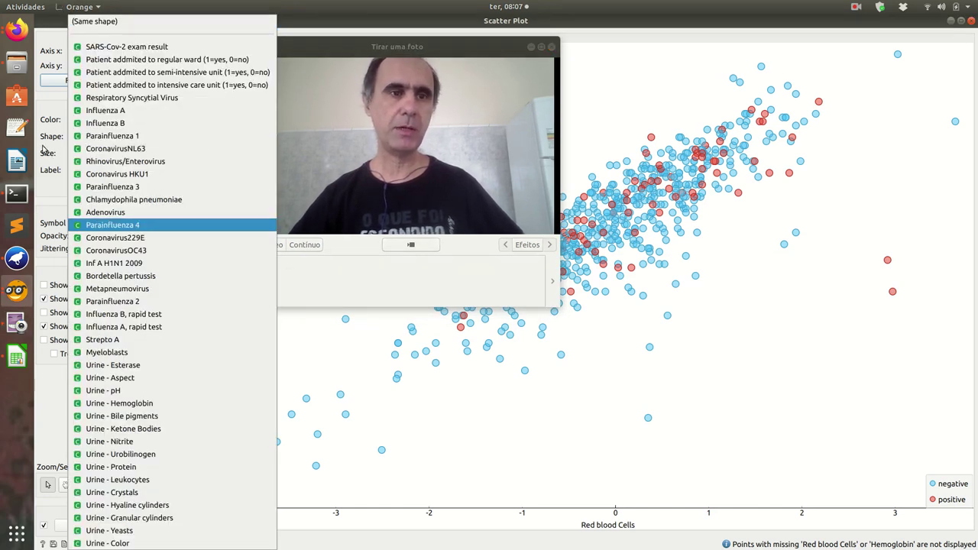
{"action": "left_click", "coordinate": [77, 154]}
{"action": "left_click", "coordinate": [80, 158]}
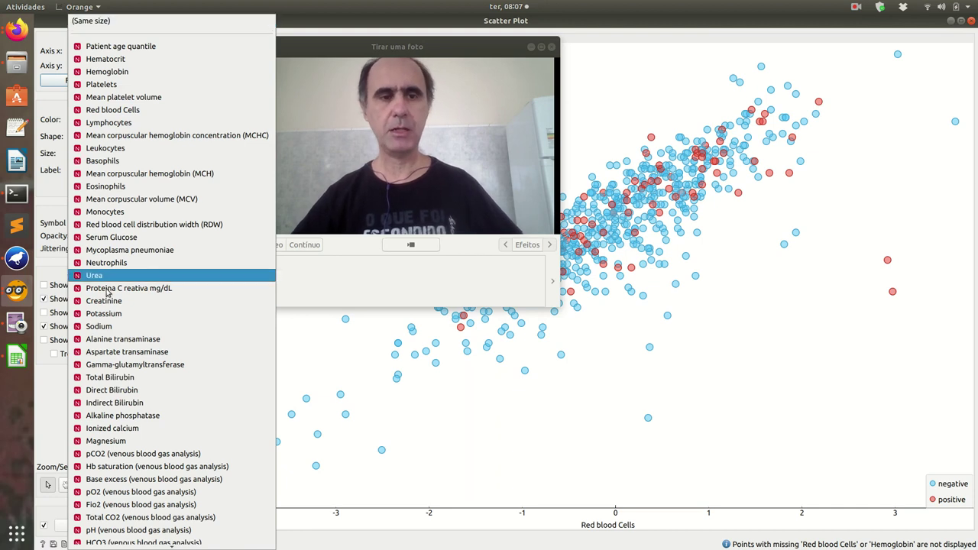
{"action": "left_click", "coordinate": [102, 327]}
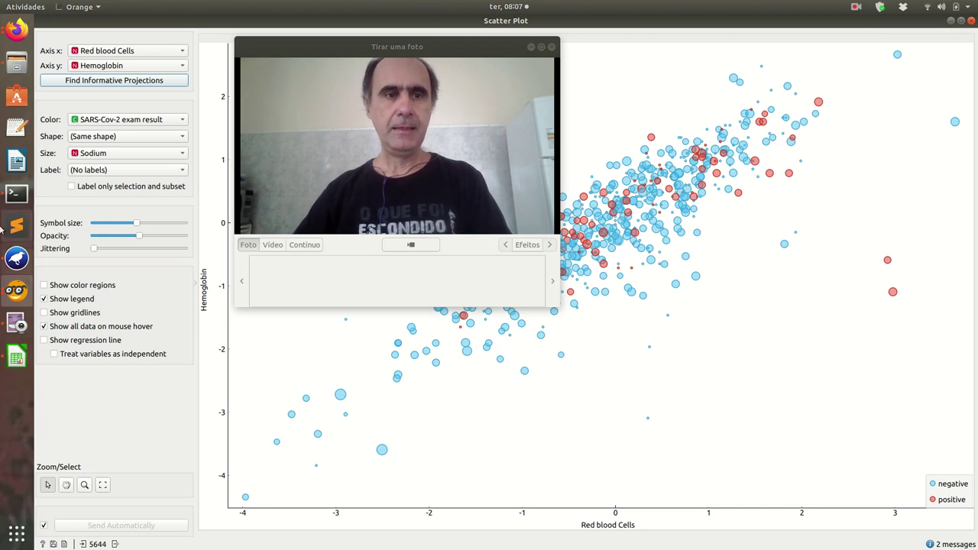
- Leave the points unlabeled, close the scatter plot and move the webcam window off the workflow widgets
{"action": "left_click", "coordinate": [100, 174]}
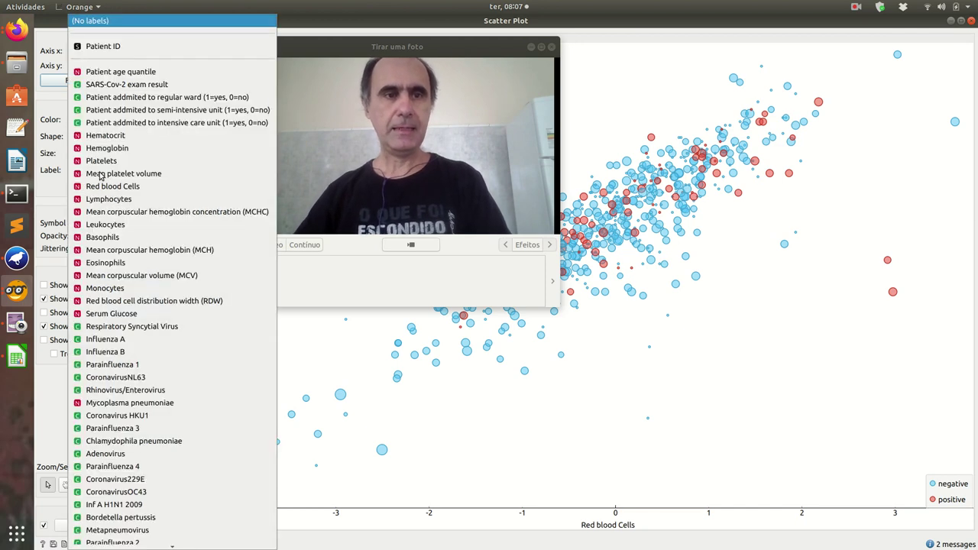
{"action": "left_click", "coordinate": [45, 191]}
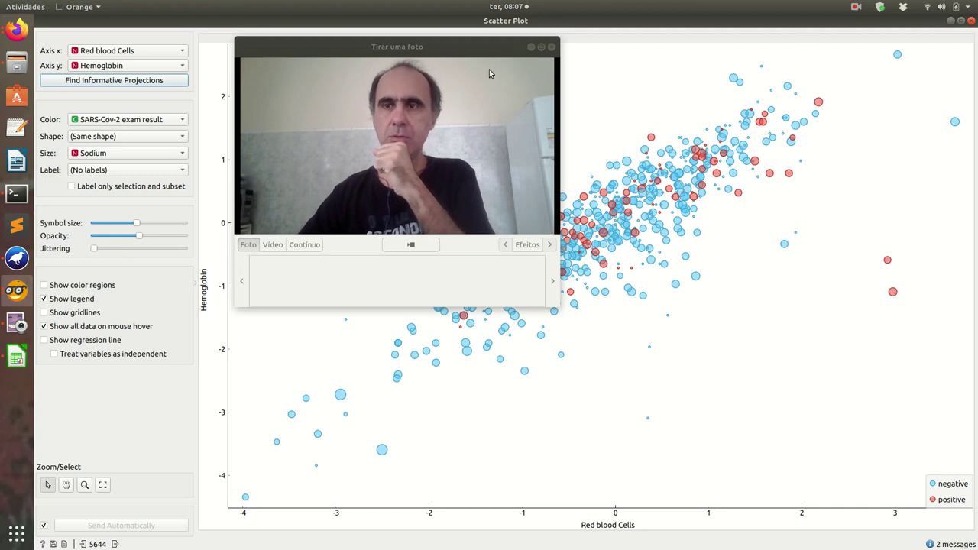
{"action": "left_click", "coordinate": [971, 21]}
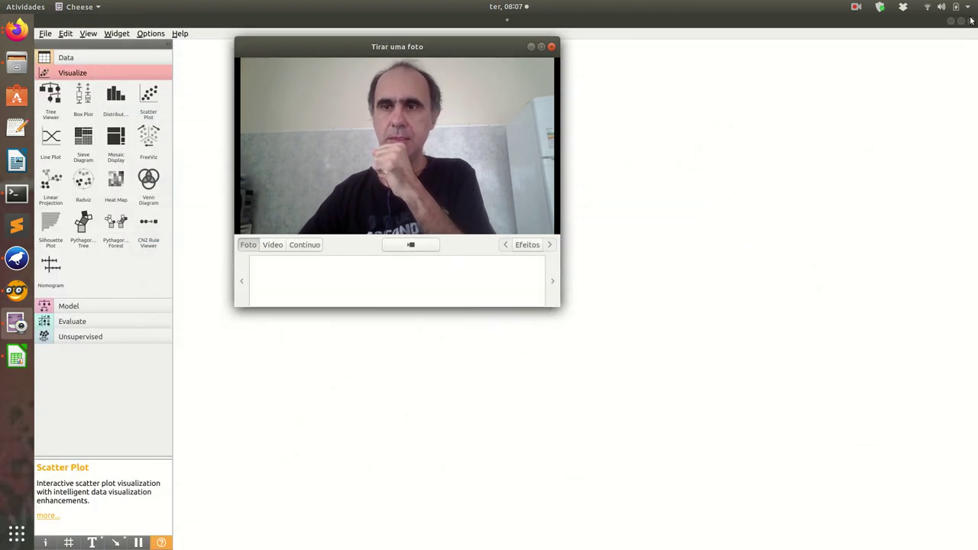
{"action": "left_click_drag", "start_coordinate": [428, 55], "coordinate": [790, 111]}
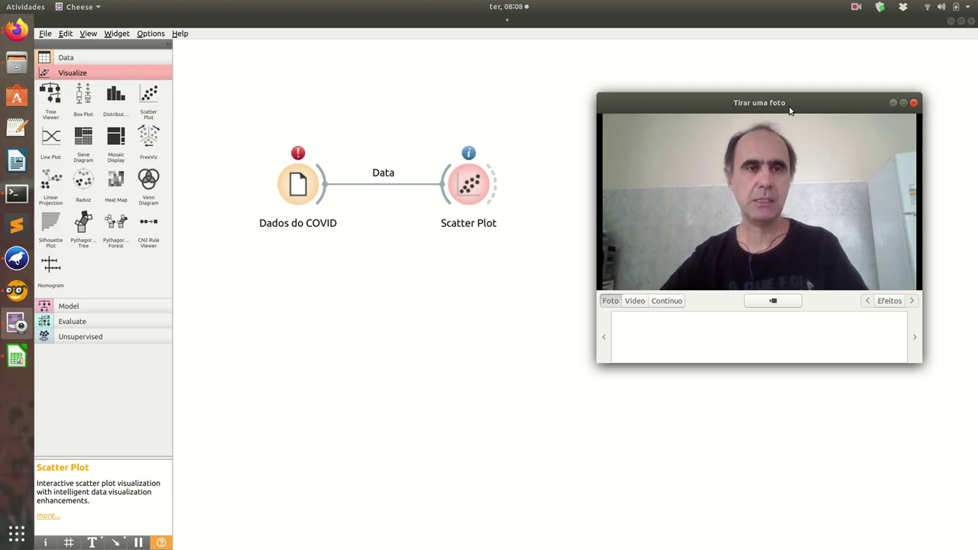
{"action": "left_click", "coordinate": [857, 7]}
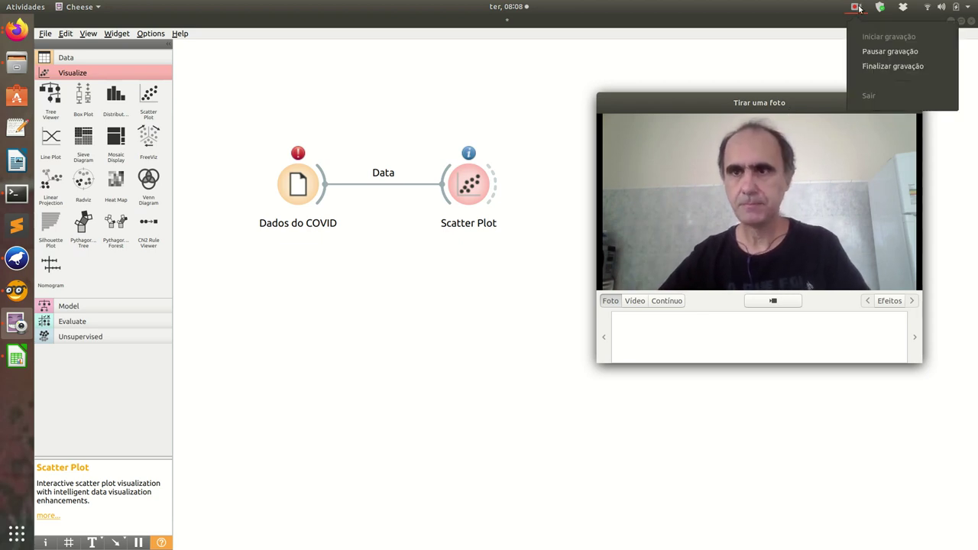
{"action": "left_click", "coordinate": [868, 51]}
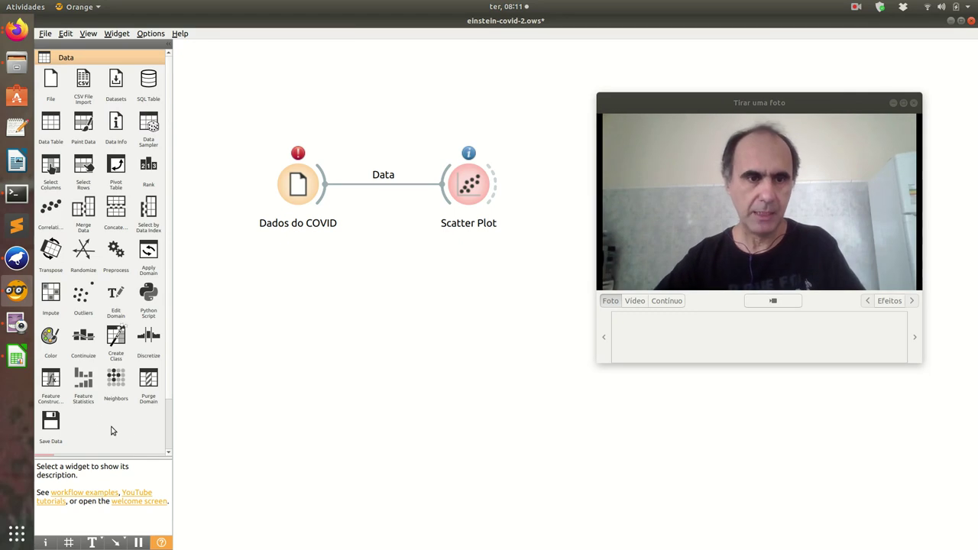
- Add a Feature Statistics widget below Scatter Plot and feed it the data from Dados do COVID
{"action": "left_click", "coordinate": [83, 386]}
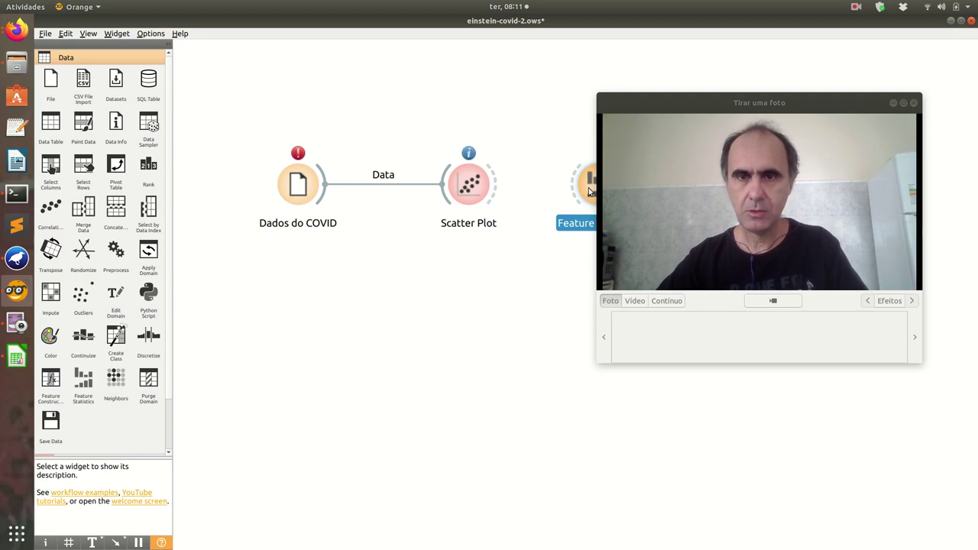
{"action": "left_click_drag", "start_coordinate": [588, 189], "coordinate": [457, 295]}
{"action": "left_click_drag", "start_coordinate": [324, 193], "coordinate": [444, 289]}
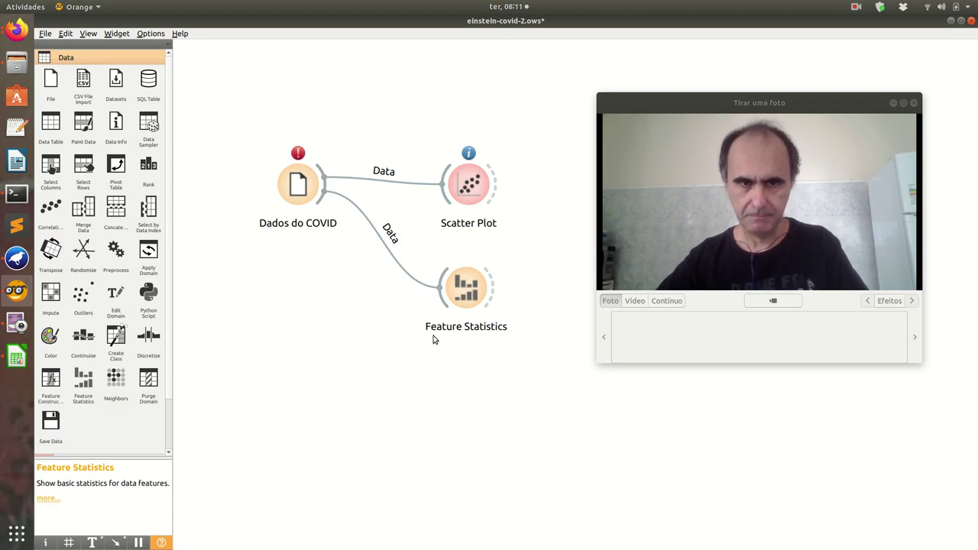
- Open Feature Statistics and move the webcam window off the feature names and missing-value figures
{"action": "double_click", "coordinate": [470, 297]}
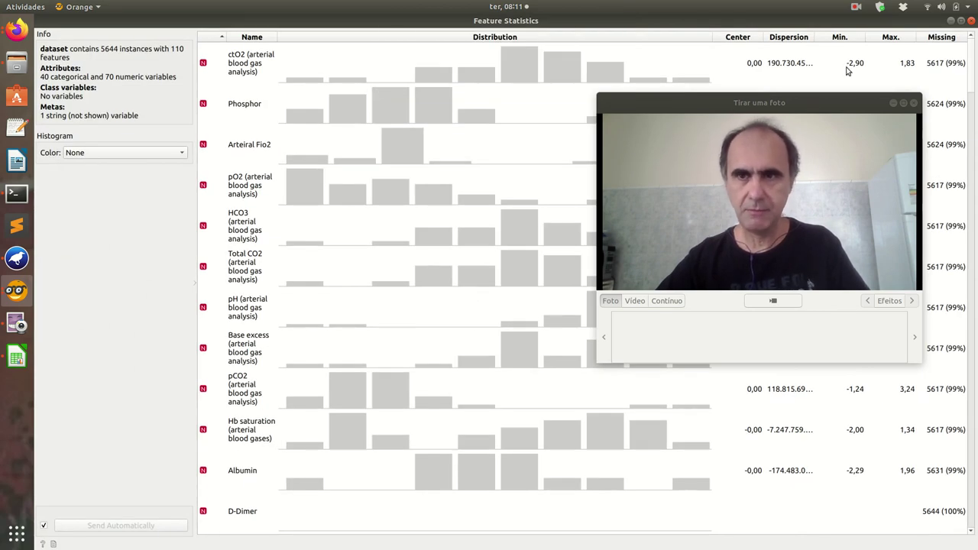
{"action": "left_click_drag", "start_coordinate": [826, 102], "coordinate": [495, 128]}
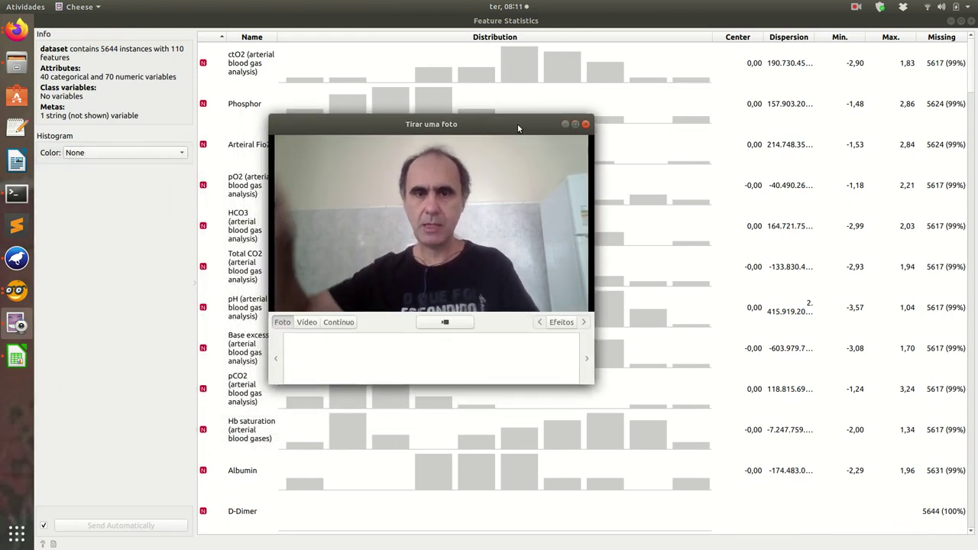
{"action": "left_click_drag", "start_coordinate": [533, 125], "coordinate": [728, 149]}
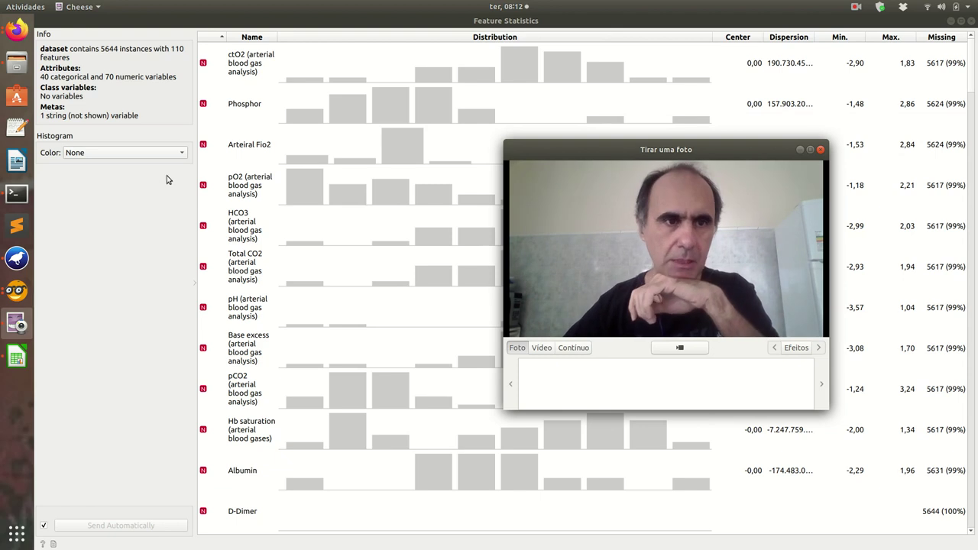
- Color the feature histograms by SARS-Cov-2 exam result and move the webcam window clear of the distributions
{"action": "left_click", "coordinate": [112, 154]}
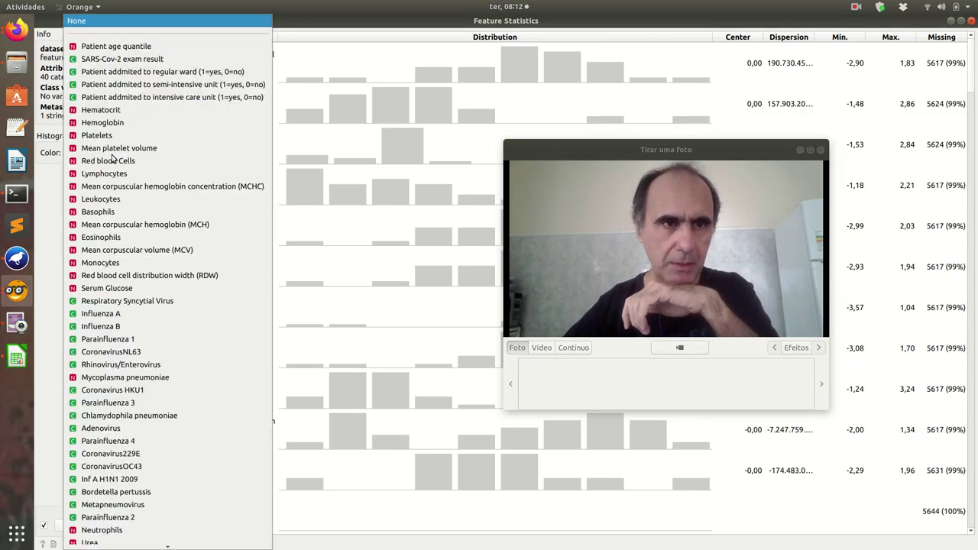
{"action": "left_click", "coordinate": [113, 64]}
{"action": "left_click_drag", "start_coordinate": [633, 150], "coordinate": [843, 105]}
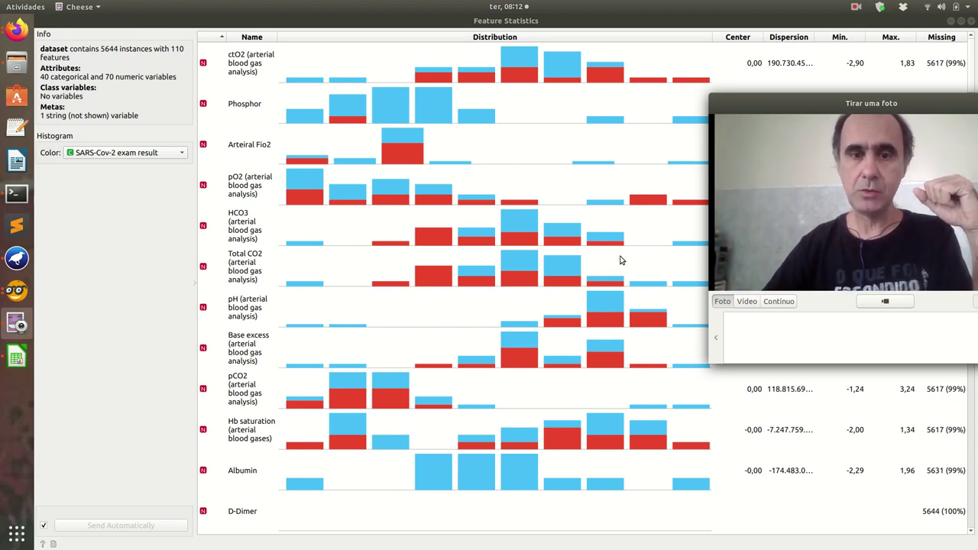
- Examine the distributions of the numeric and categorical features split by exam result, and close Feature Statistics
{"action": "scroll", "coordinate": [396, 191], "scroll_direction": "down", "scroll_amount": 5}
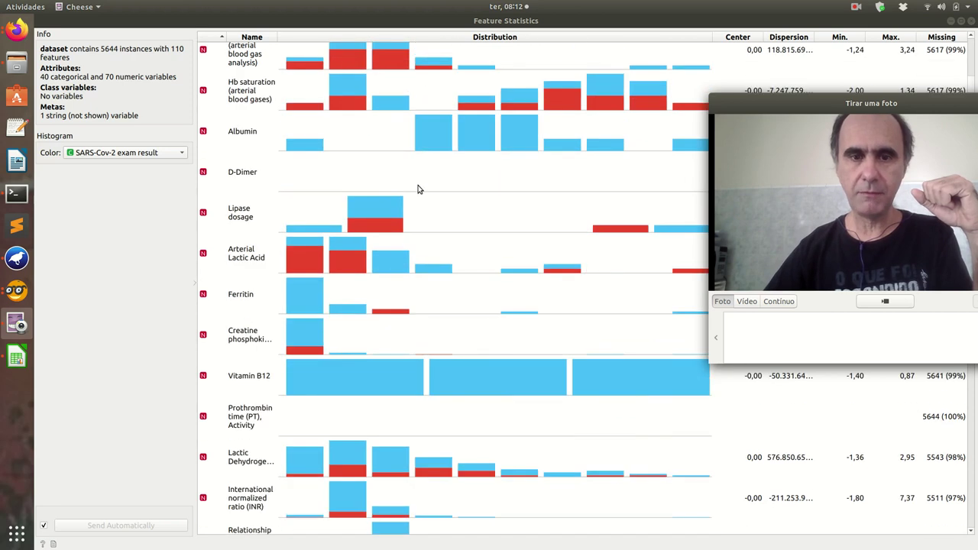
{"action": "scroll", "coordinate": [420, 191], "scroll_direction": "down", "scroll_amount": 3}
{"action": "scroll", "coordinate": [424, 190], "scroll_direction": "down", "scroll_amount": 5}
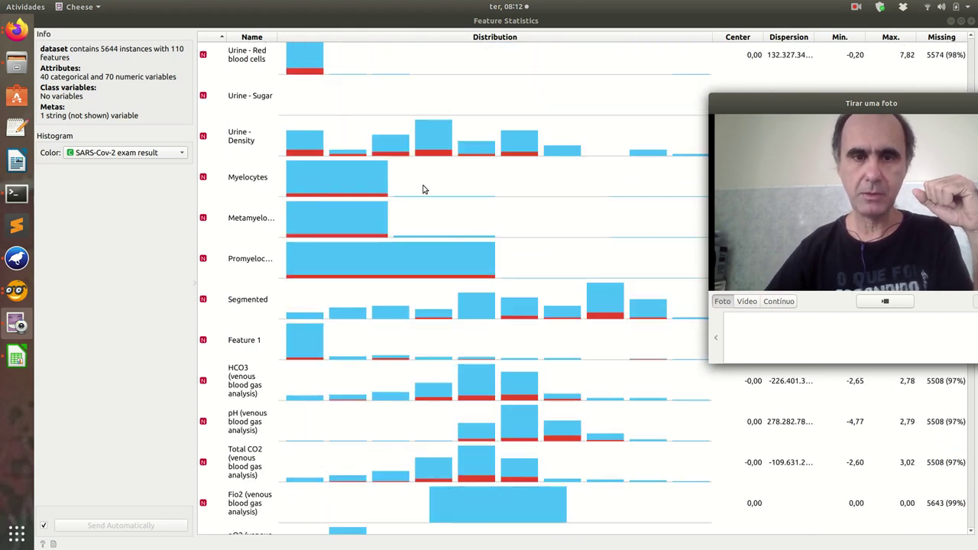
{"action": "scroll", "coordinate": [447, 185], "scroll_direction": "down", "scroll_amount": 15}
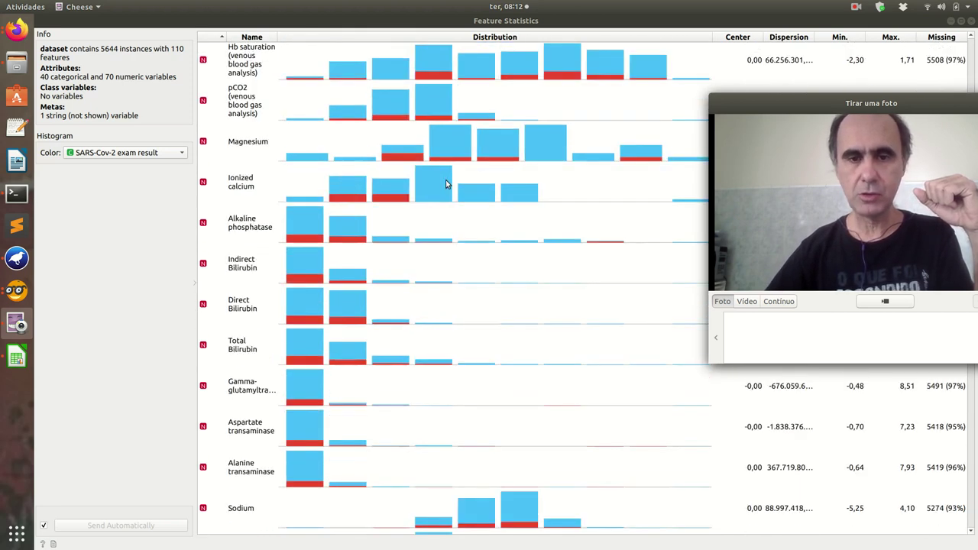
{"action": "scroll", "coordinate": [447, 184], "scroll_direction": "down", "scroll_amount": 12}
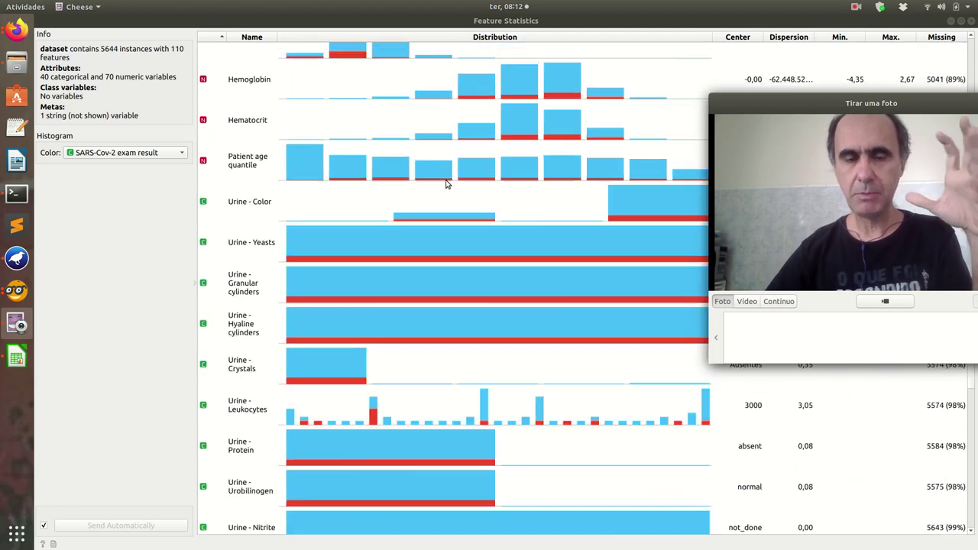
{"action": "scroll", "coordinate": [447, 184], "scroll_direction": "down", "scroll_amount": 5}
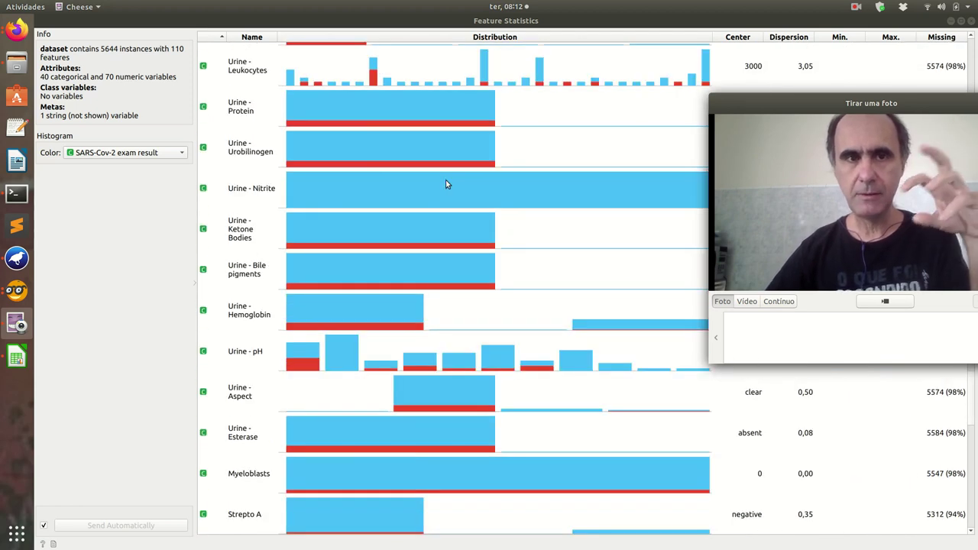
{"action": "scroll", "coordinate": [447, 184], "scroll_direction": "up", "scroll_amount": 2}
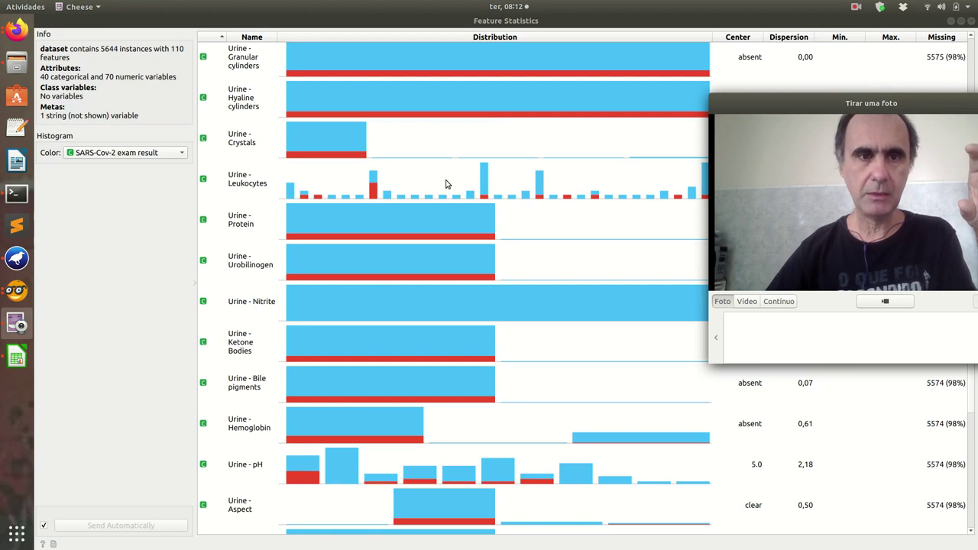
{"action": "scroll", "coordinate": [448, 185], "scroll_direction": "up", "scroll_amount": 20}
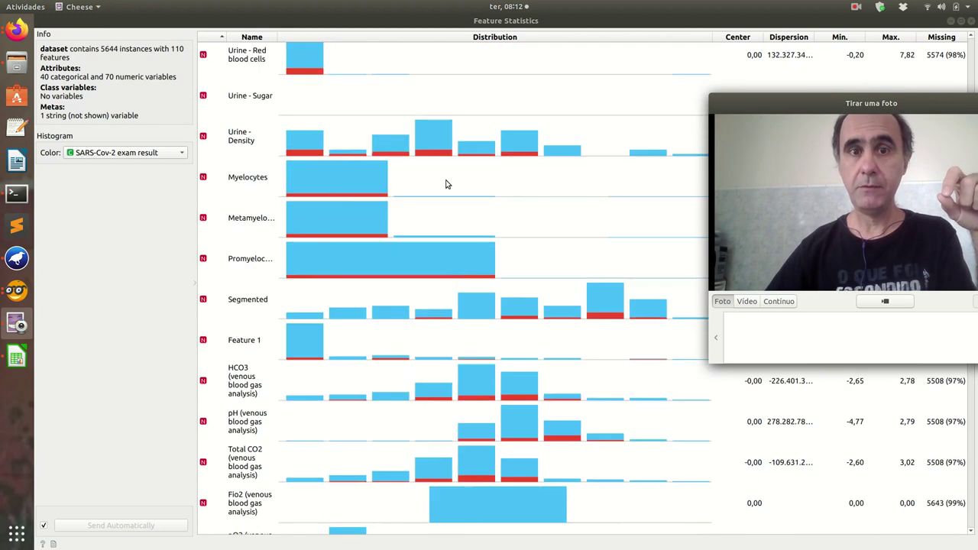
{"action": "scroll", "coordinate": [447, 184], "scroll_direction": "up", "scroll_amount": 15}
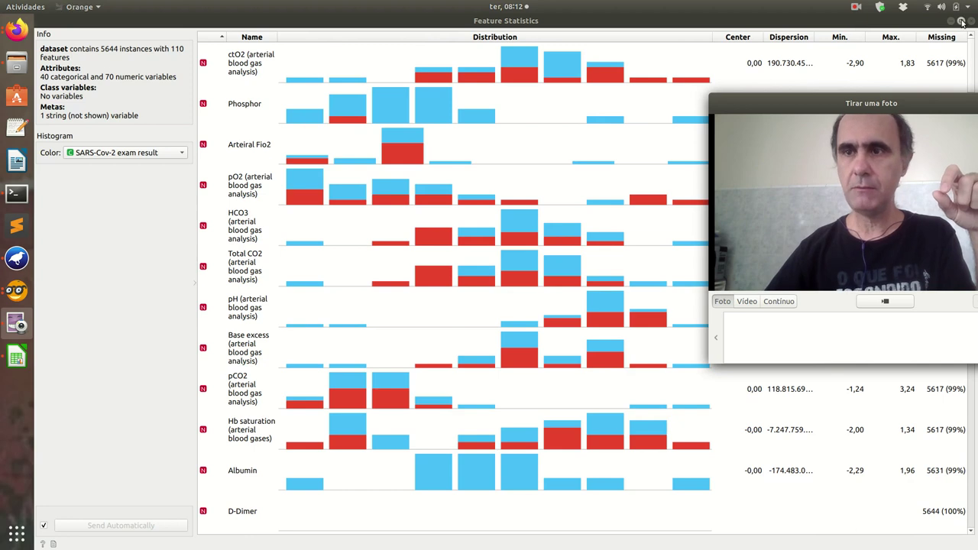
{"action": "left_click", "coordinate": [961, 21]}
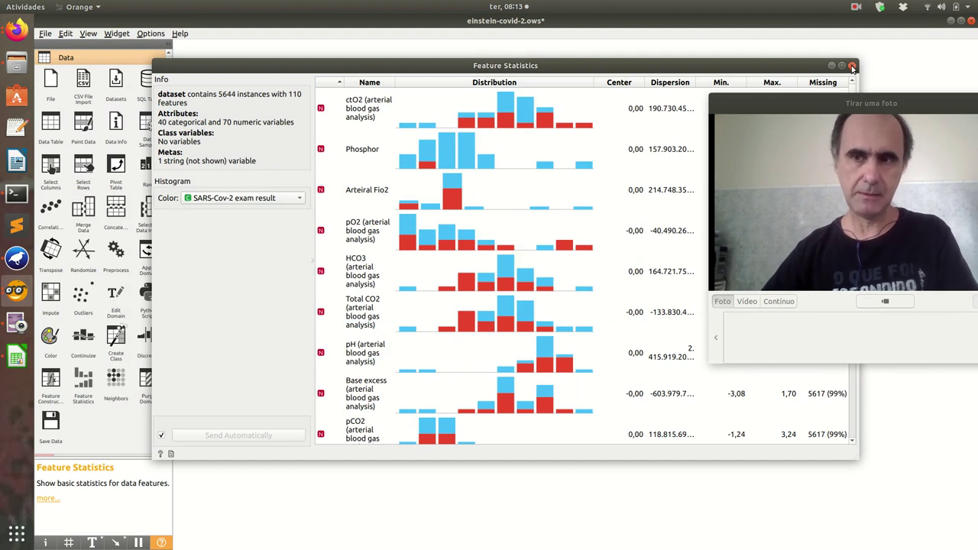
{"action": "left_click", "coordinate": [853, 67]}
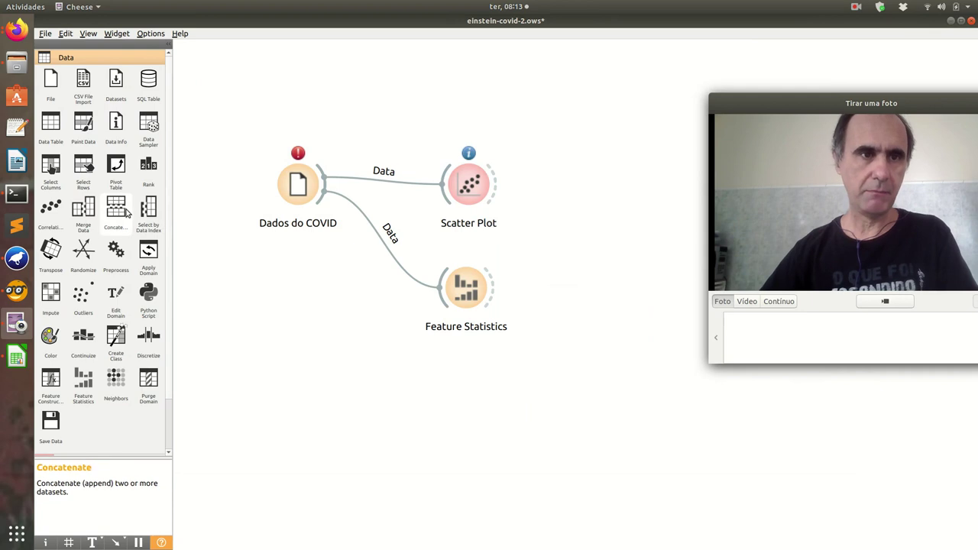
- Add a Distributions widget below Feature Statistics and connect it to Dados do COVID
{"action": "left_click", "coordinate": [172, 377]}
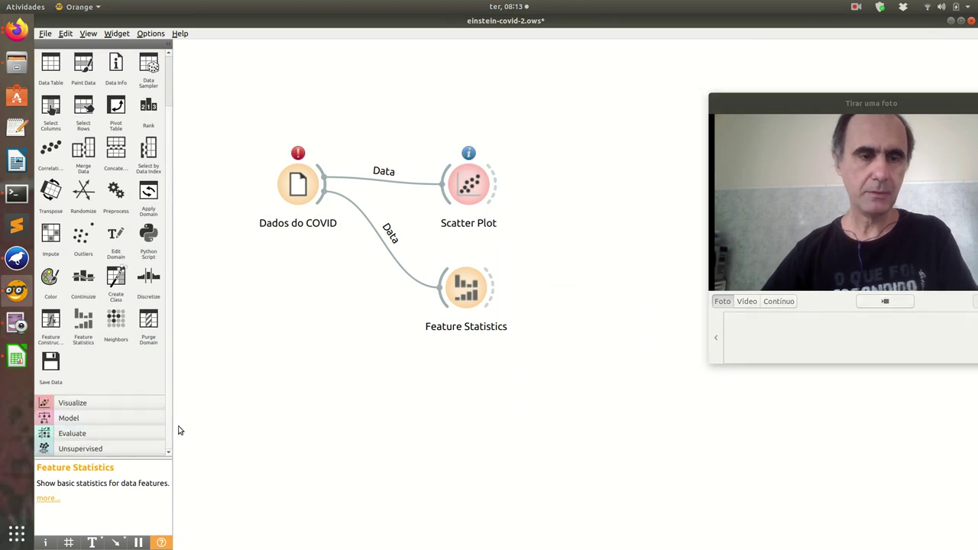
{"action": "left_click", "coordinate": [54, 403]}
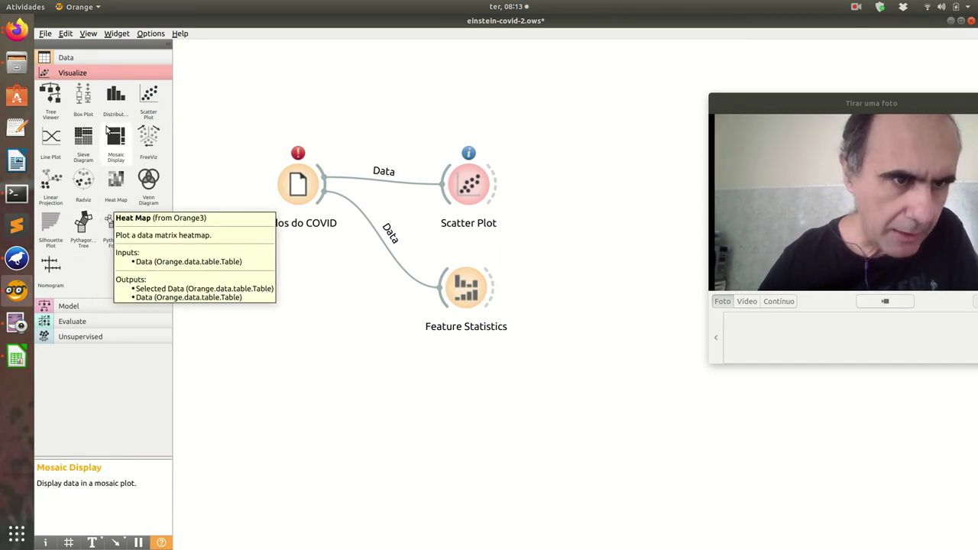
{"action": "left_click", "coordinate": [115, 103]}
{"action": "left_click_drag", "start_coordinate": [594, 295], "coordinate": [458, 398]}
{"action": "left_click_drag", "start_coordinate": [321, 208], "coordinate": [459, 392]}
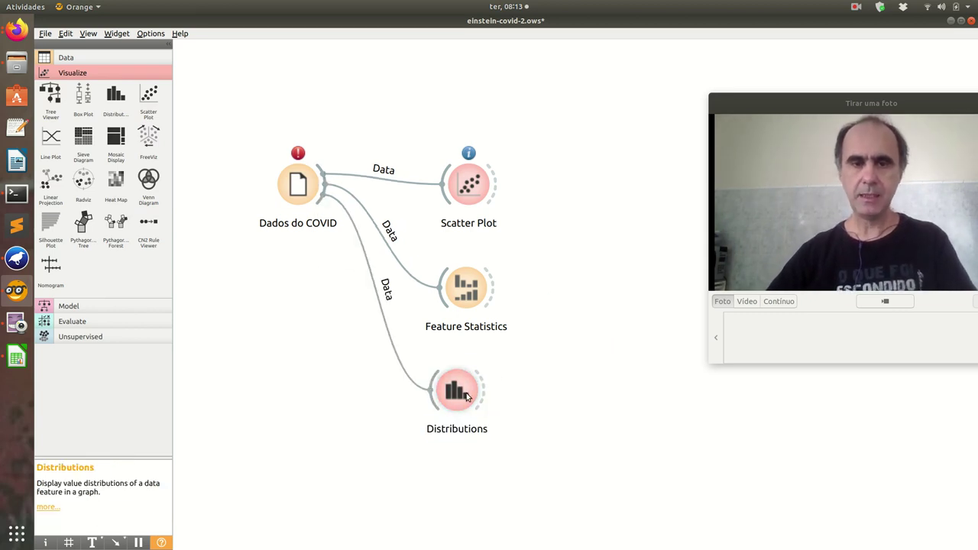
- Open the Distributions widget and display the distribution of Hemoglobin
{"action": "double_click", "coordinate": [467, 397]}
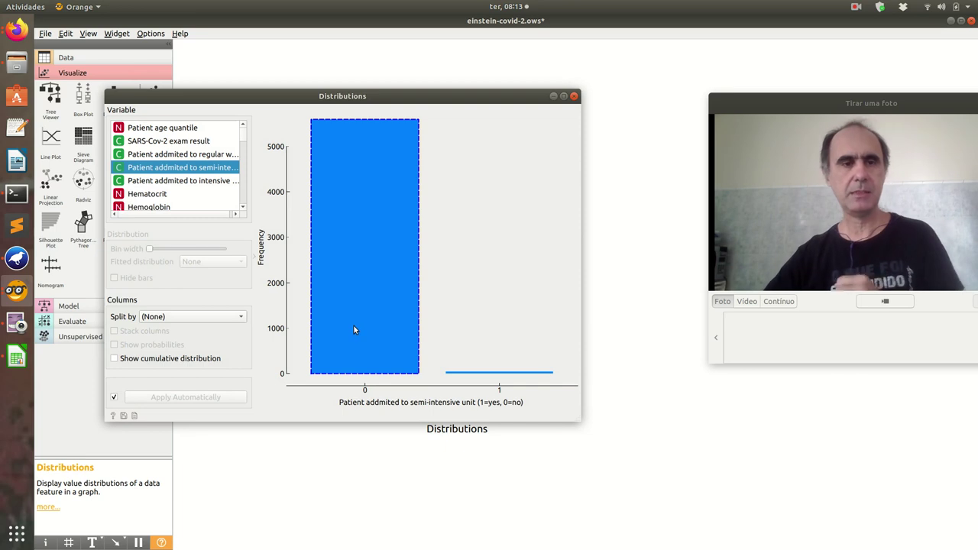
{"action": "mouse_move", "coordinate": [354, 330]}
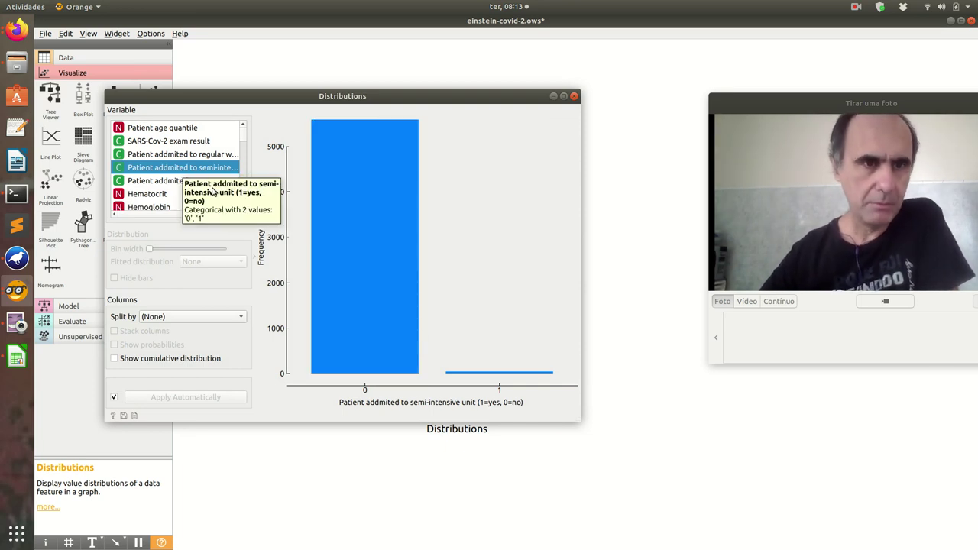
{"action": "scroll", "coordinate": [170, 184], "scroll_direction": "down", "scroll_amount": 2}
{"action": "scroll", "coordinate": [170, 183], "scroll_direction": "up", "scroll_amount": 1}
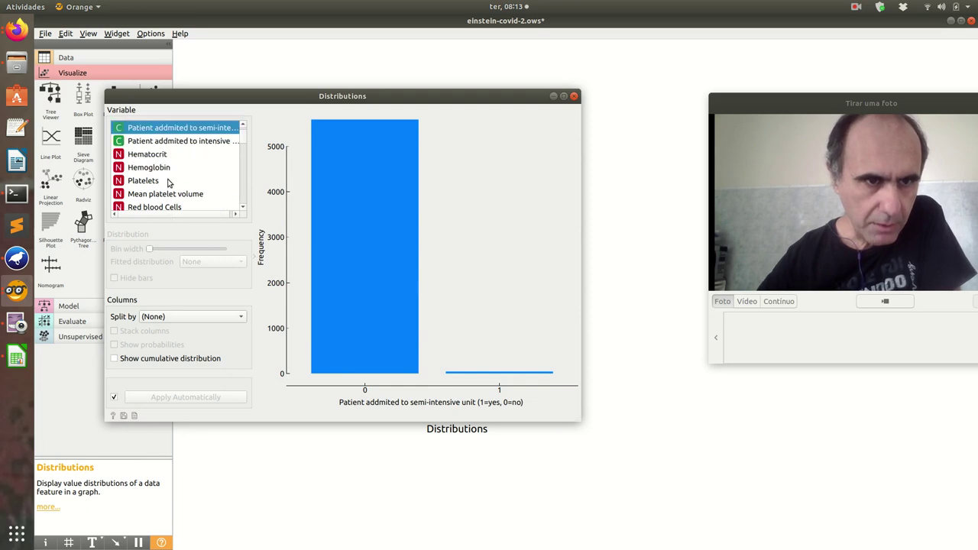
{"action": "left_click", "coordinate": [152, 168]}
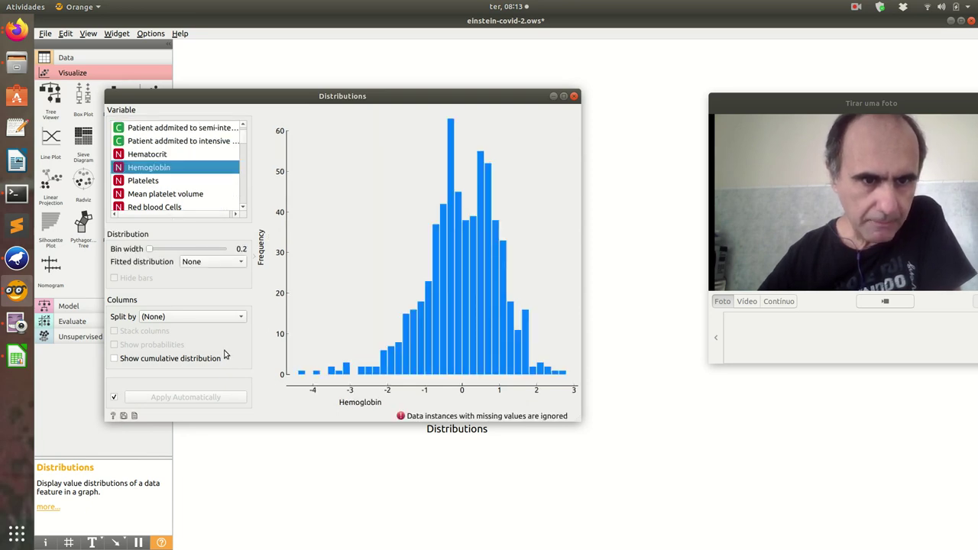
- Split the Hemoglobin distribution by SARS-Cov-2 exam result and maximize the Distributions window
{"action": "left_click", "coordinate": [206, 317]}
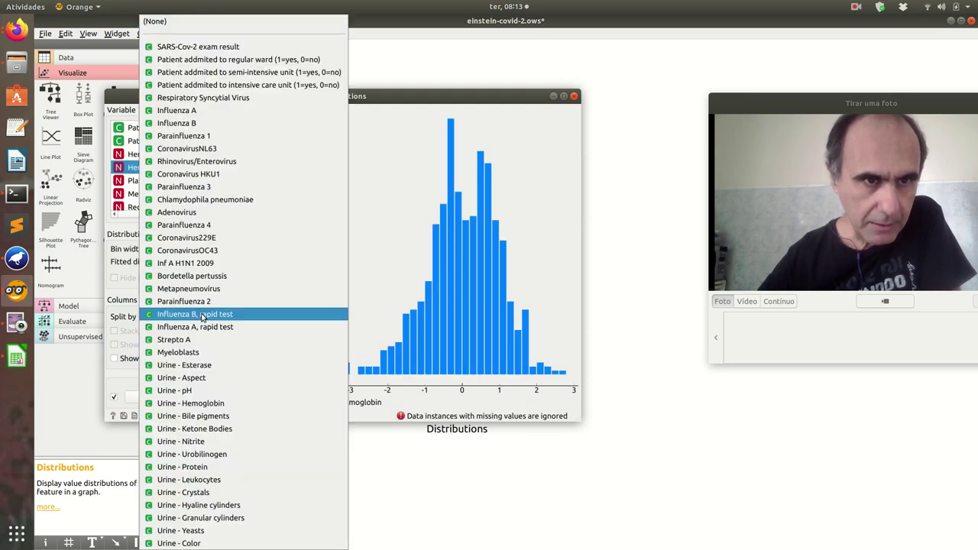
{"action": "left_click", "coordinate": [218, 48]}
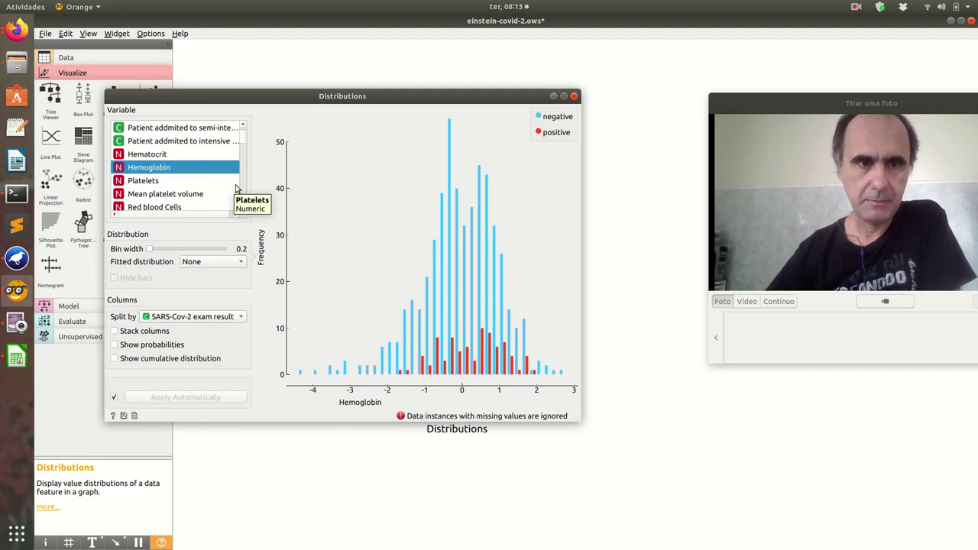
{"action": "double_click", "coordinate": [353, 101]}
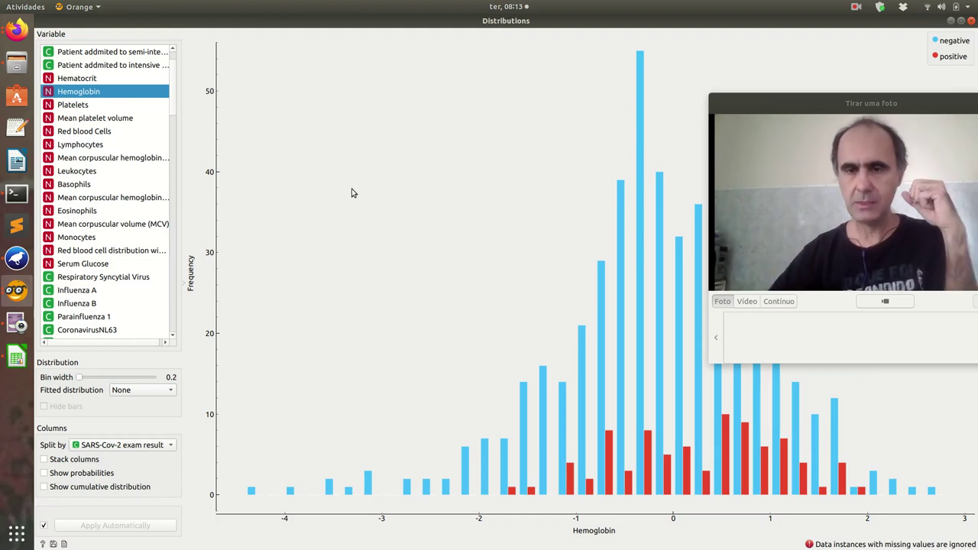
- Compare the Hemoglobin histogram with stacked and side-by-side columns, and move the webcam window off the tallest bars
{"action": "left_click", "coordinate": [44, 460]}
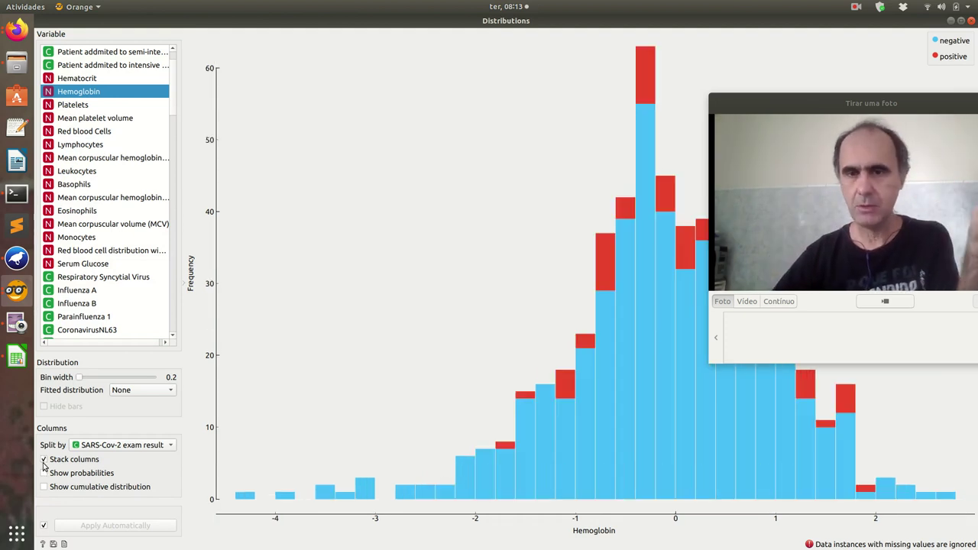
{"action": "left_click", "coordinate": [44, 460]}
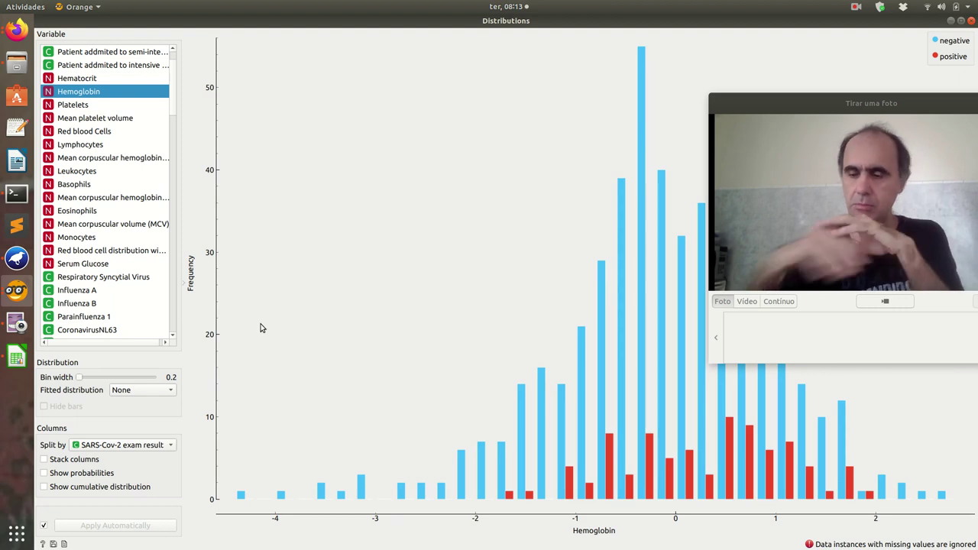
{"action": "left_click_drag", "start_coordinate": [834, 102], "coordinate": [360, 64]}
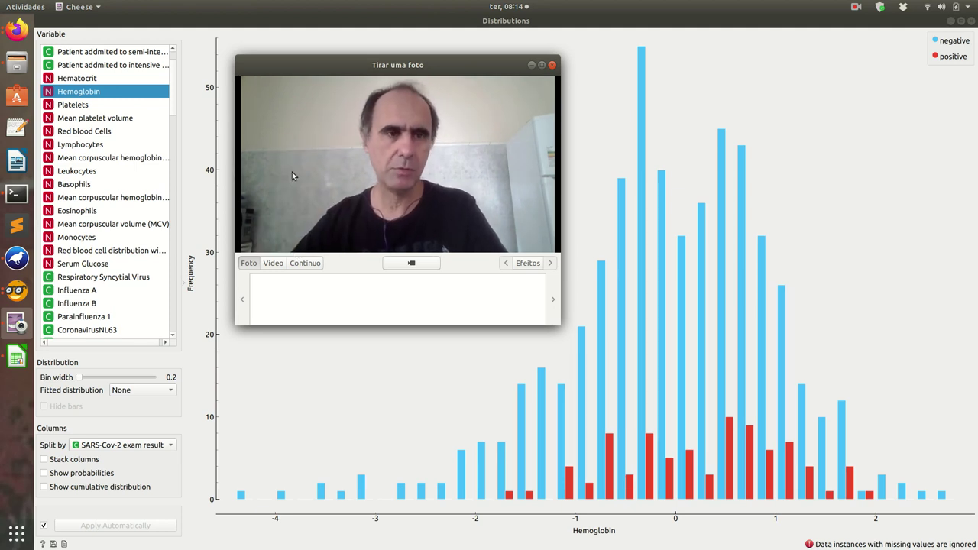
- Switch to the Weka GUI Chooser, minimize the Orange and LibreOffice Calc windows, and place the chooser beside the webcam window
{"action": "left_click", "coordinate": [17, 258]}
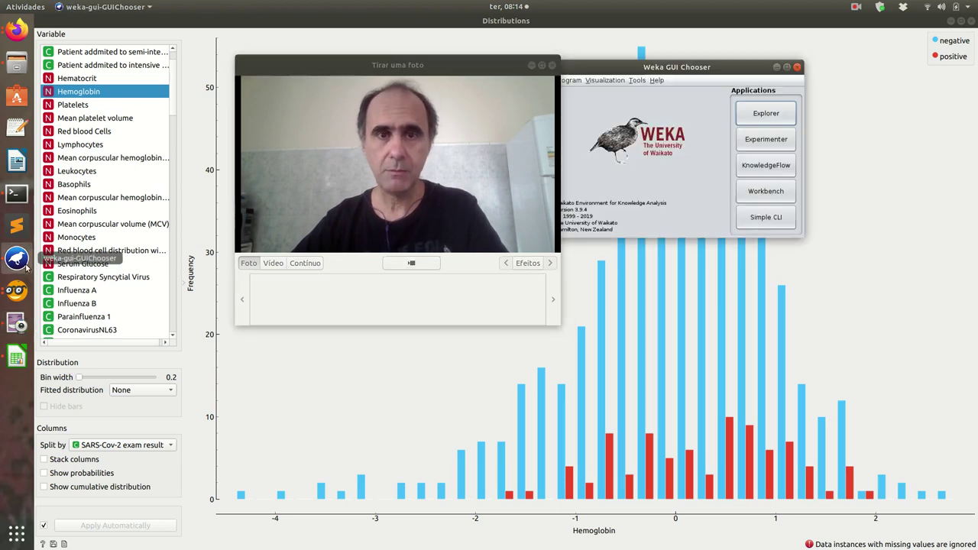
{"action": "left_click", "coordinate": [951, 21]}
{"action": "left_click", "coordinate": [951, 21]}
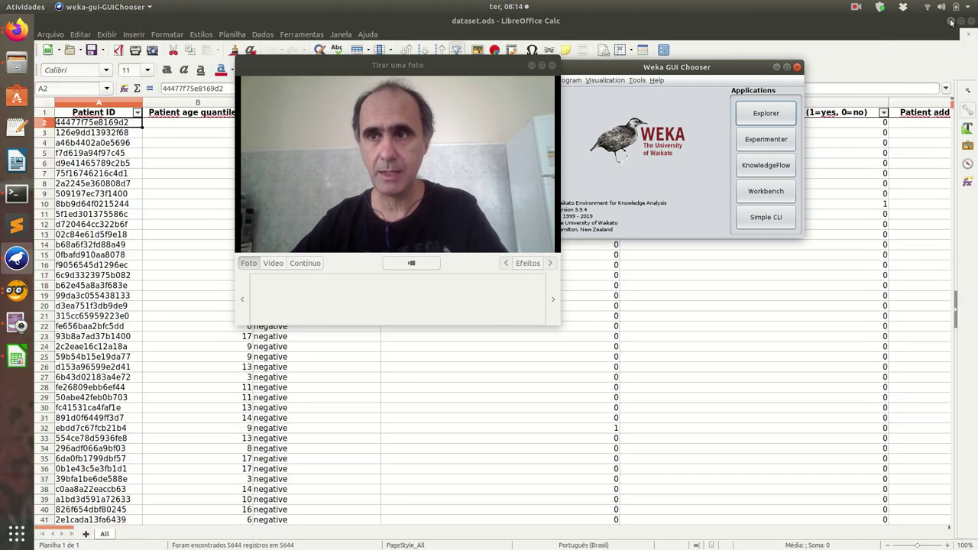
{"action": "left_click", "coordinate": [951, 21]}
{"action": "left_click", "coordinate": [950, 22]}
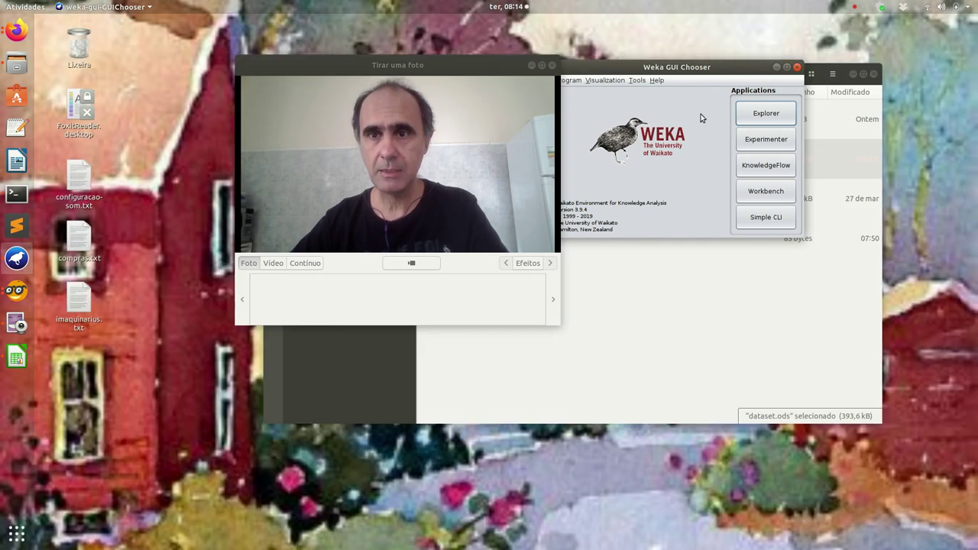
{"action": "left_click_drag", "start_coordinate": [653, 69], "coordinate": [697, 65]}
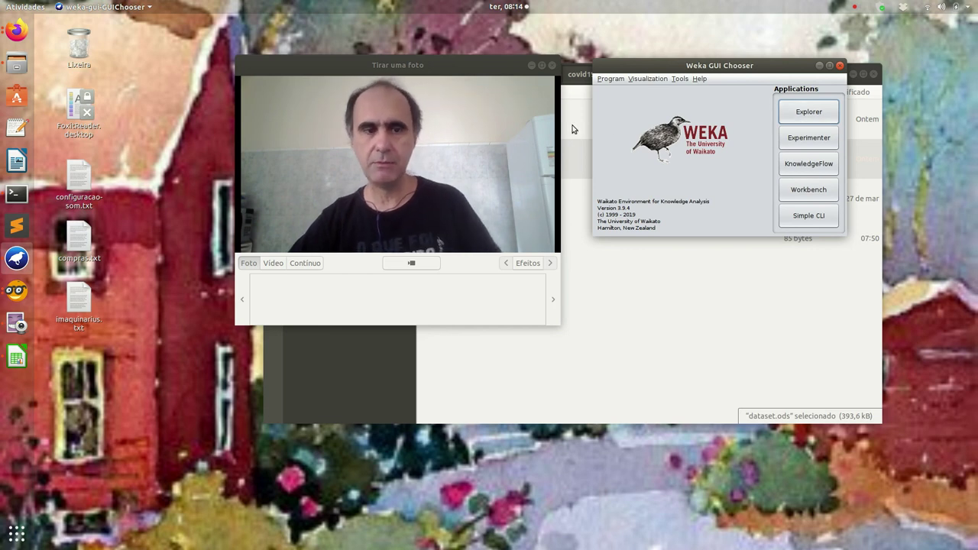
- Open the Weka Explorer, maximize it, and move the webcam window off the preprocessing controls
{"action": "left_click", "coordinate": [803, 113]}
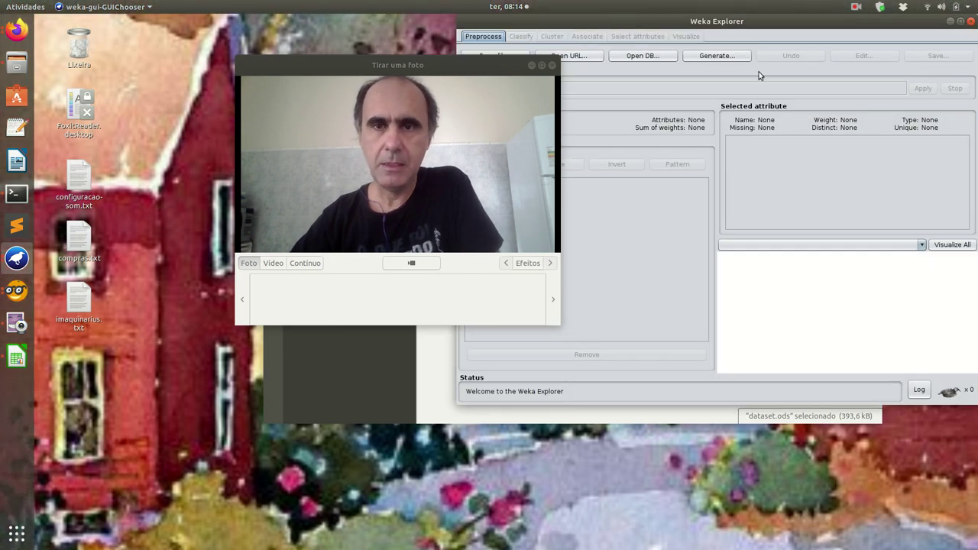
{"action": "double_click", "coordinate": [745, 23]}
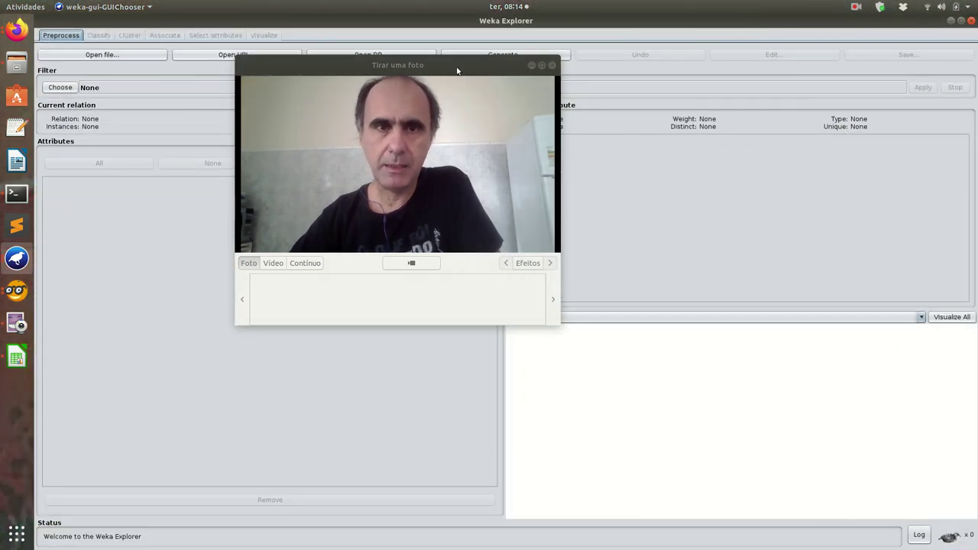
{"action": "left_click_drag", "start_coordinate": [450, 66], "coordinate": [755, 99]}
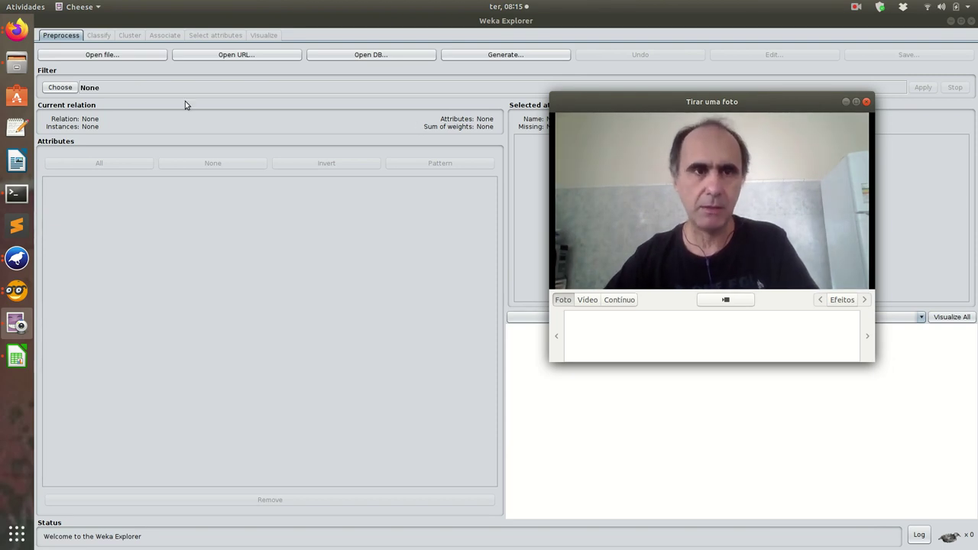
- Start opening a data file and browse to the gdrive folder inside Documentos
{"action": "left_click", "coordinate": [115, 56]}
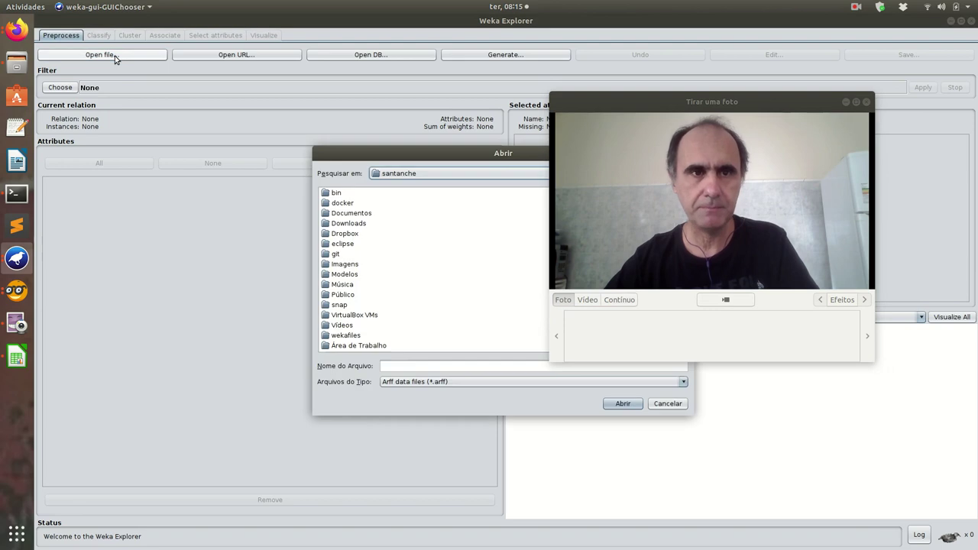
{"action": "left_click_drag", "start_coordinate": [498, 154], "coordinate": [318, 116]}
{"action": "left_click", "coordinate": [321, 139]}
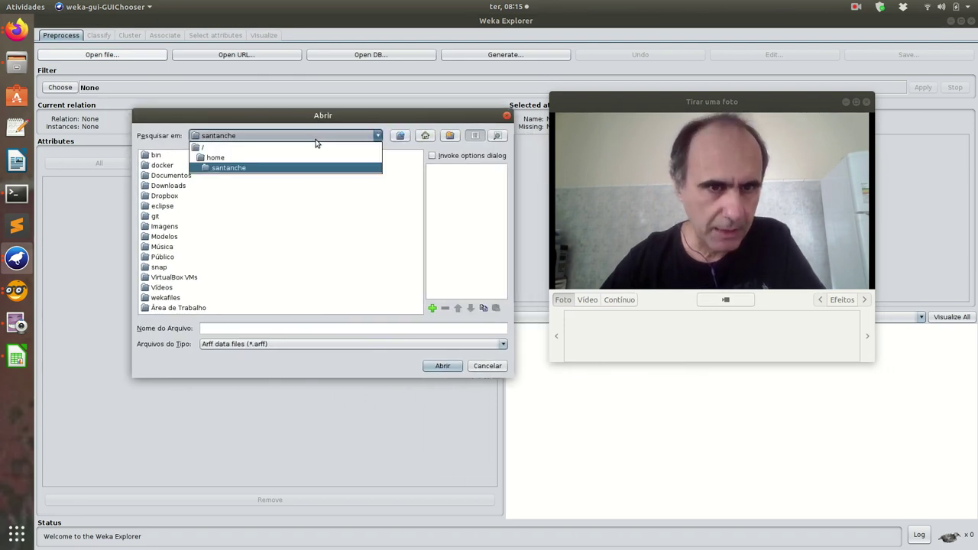
{"action": "left_click", "coordinate": [258, 148]}
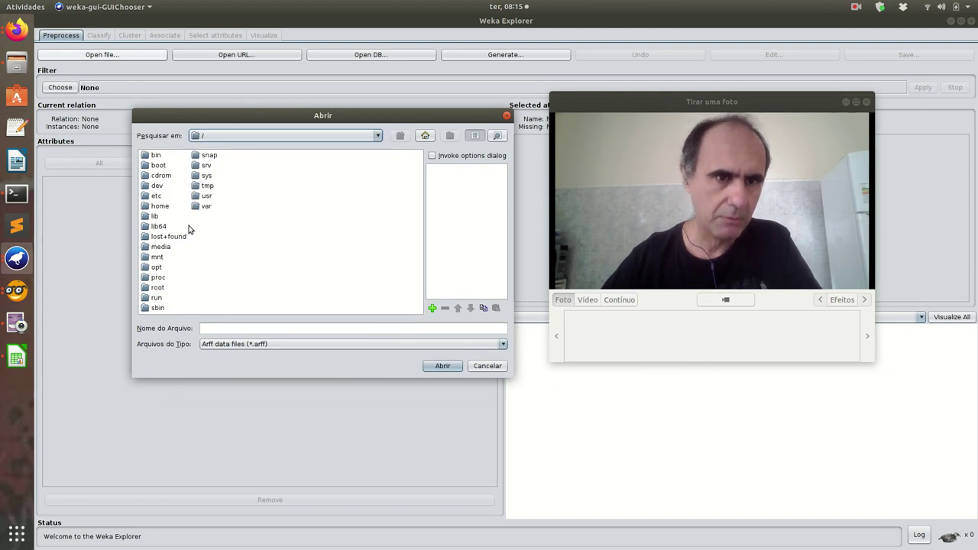
{"action": "double_click", "coordinate": [167, 210]}
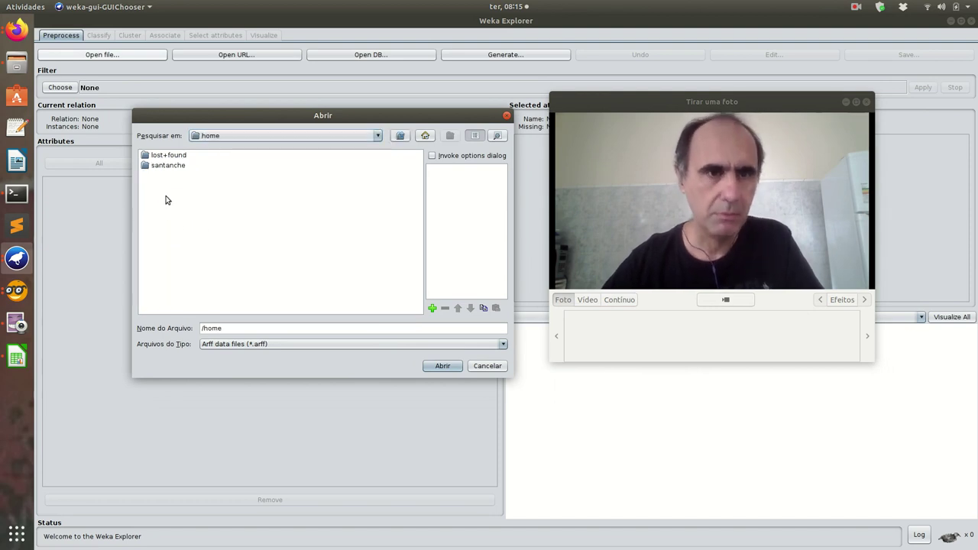
{"action": "double_click", "coordinate": [165, 166]}
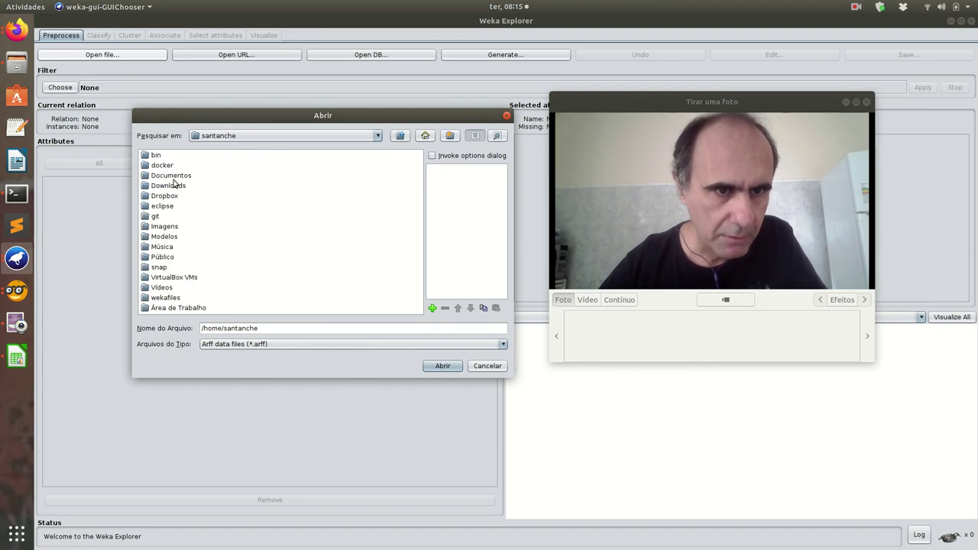
{"action": "double_click", "coordinate": [171, 175]}
{"action": "double_click", "coordinate": [162, 169]}
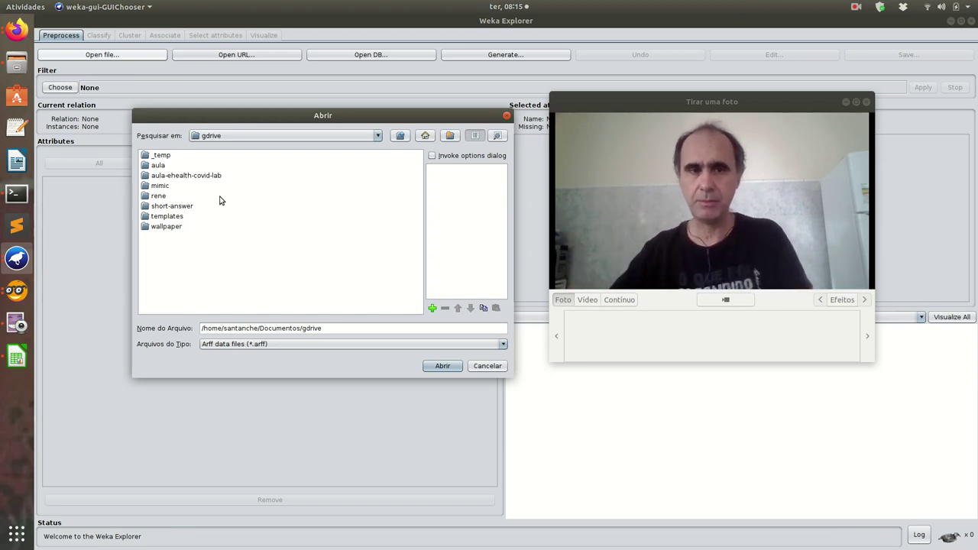
- Load dataset.csv from the aula-ehealth-covid-lab/covid19 folder, with the file type set to CSV data files (*.csv)
{"action": "double_click", "coordinate": [156, 167]}
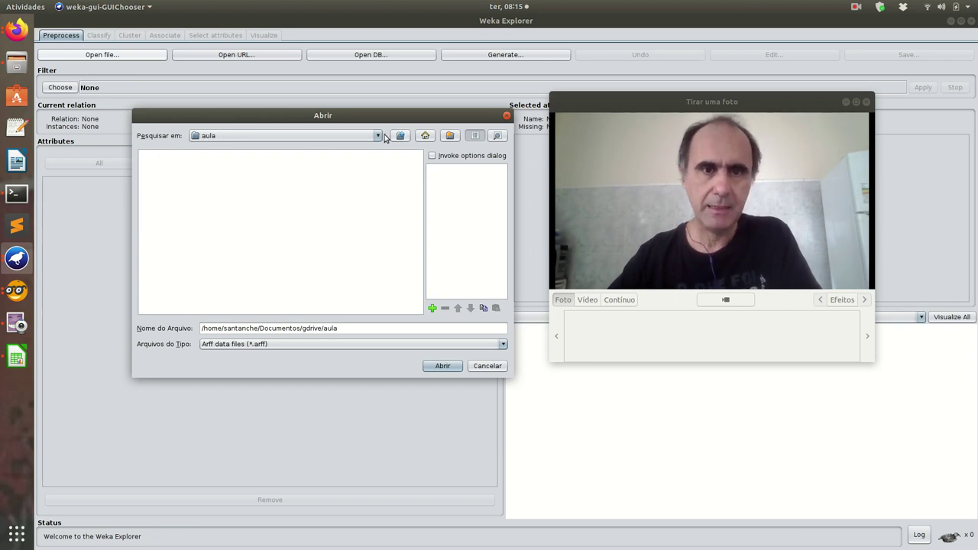
{"action": "left_click", "coordinate": [399, 136]}
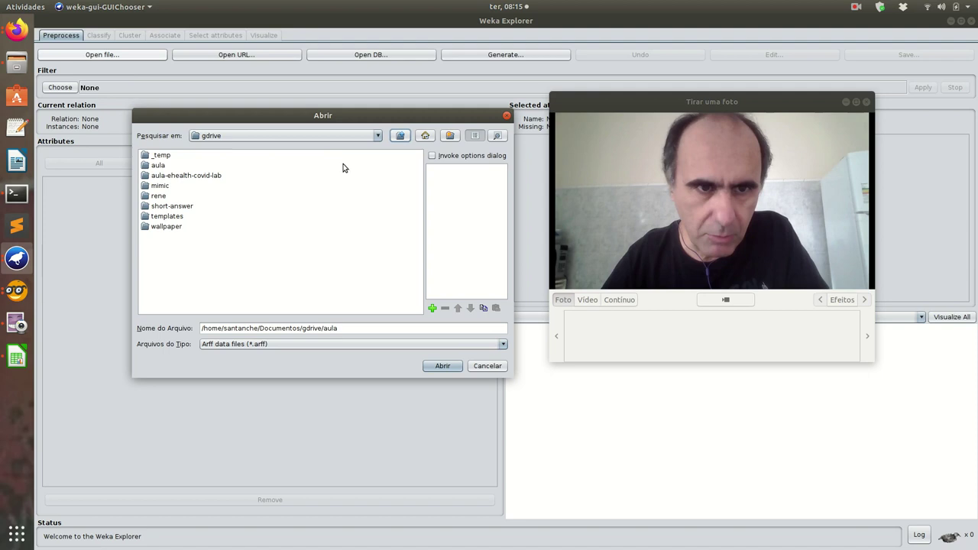
{"action": "double_click", "coordinate": [169, 177]}
{"action": "double_click", "coordinate": [166, 157]}
{"action": "left_click", "coordinate": [280, 345]}
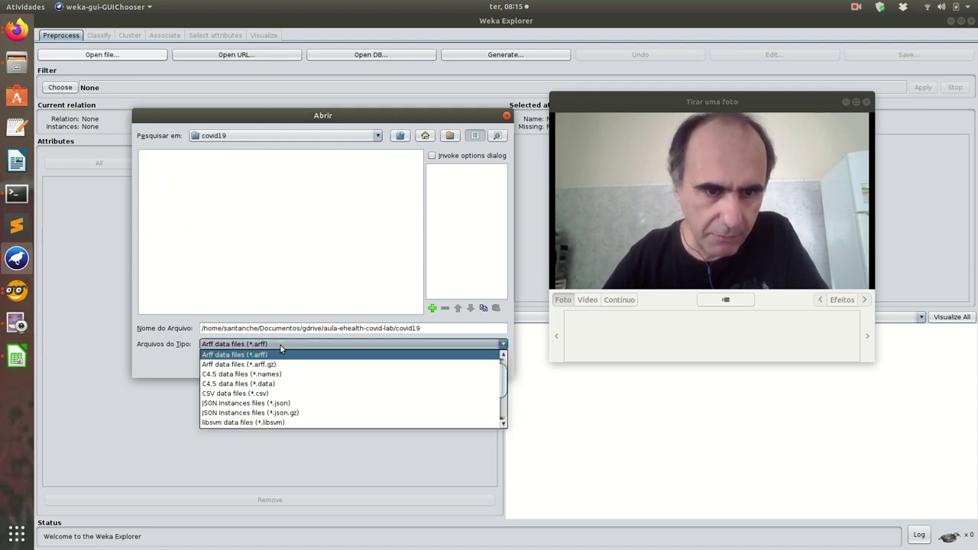
{"action": "left_click", "coordinate": [281, 394]}
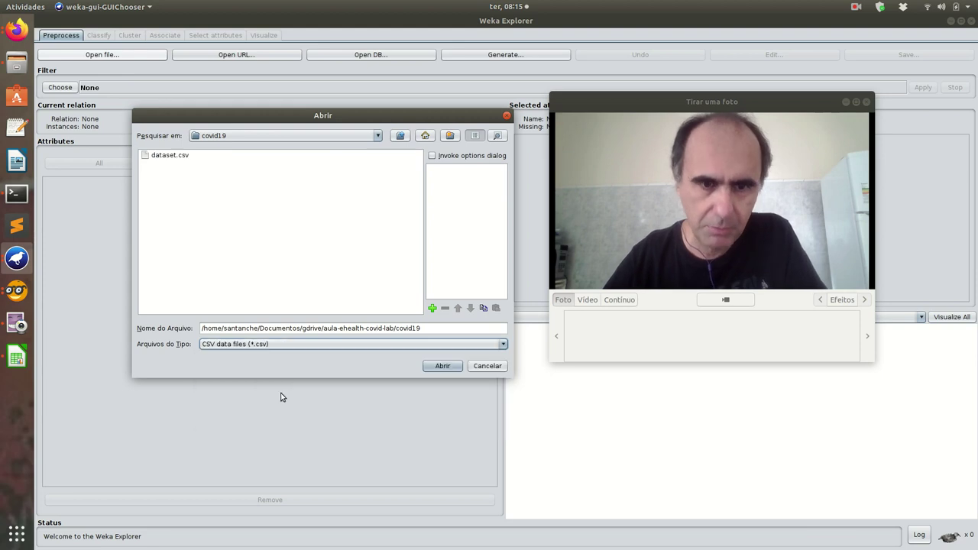
{"action": "left_click", "coordinate": [181, 159]}
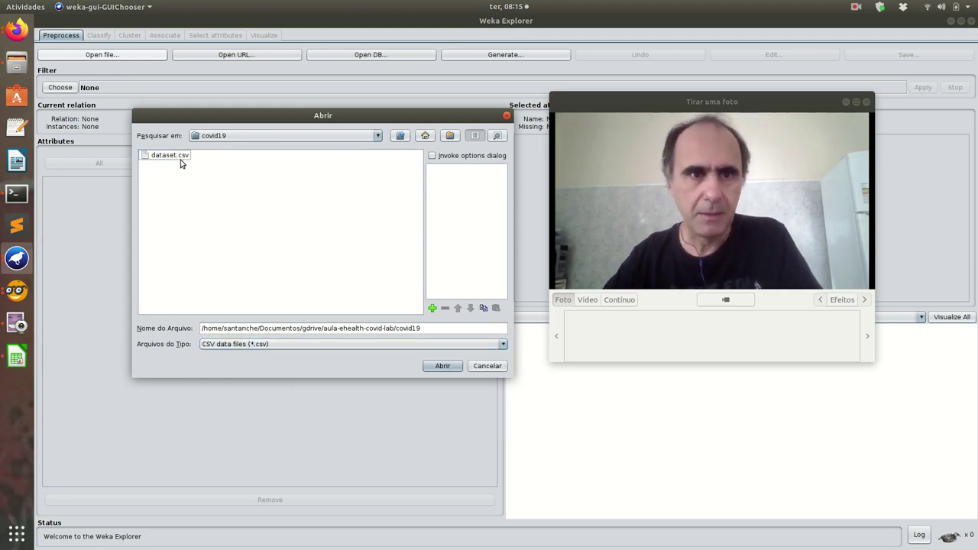
{"action": "double_click", "coordinate": [181, 159]}
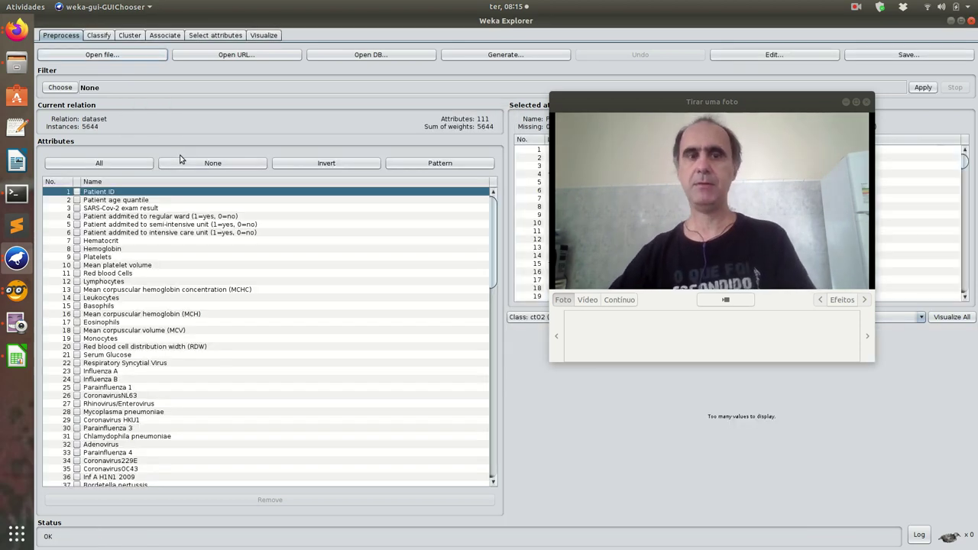
- Examine the attribute list and the statistics of Patient age quantile and SARS-Cov-2 exam result, keeping the webcam window clear of the statistics
{"action": "scroll", "coordinate": [225, 233], "scroll_direction": "down", "scroll_amount": 2}
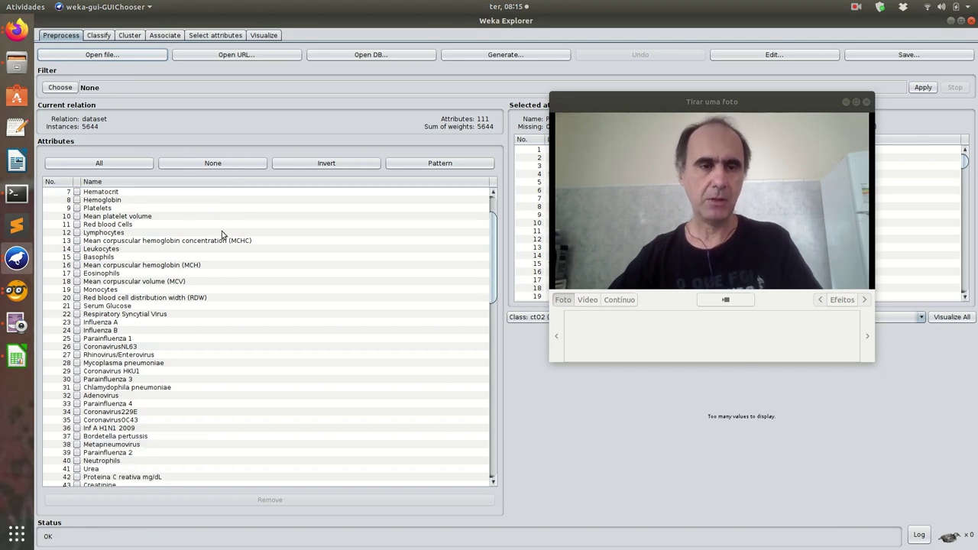
{"action": "scroll", "coordinate": [102, 233], "scroll_direction": "up", "scroll_amount": 2}
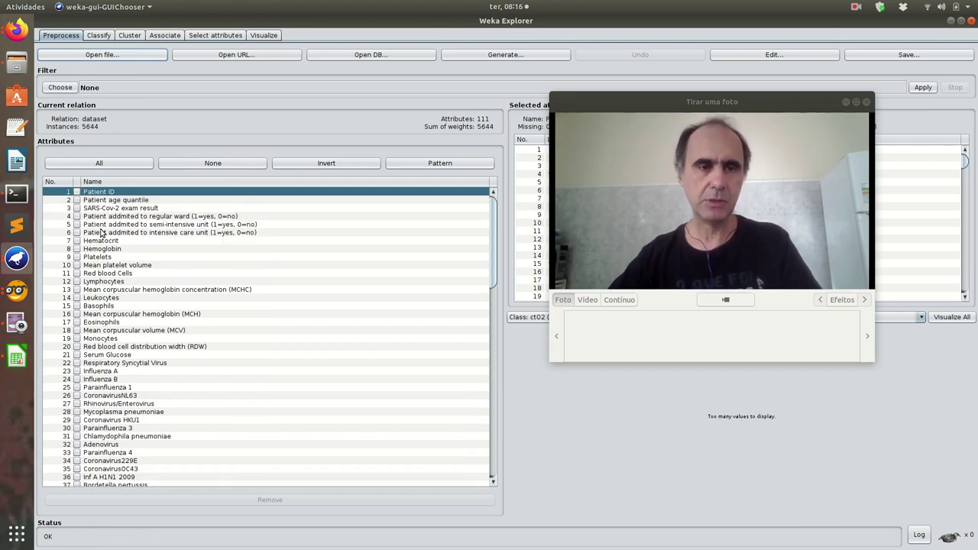
{"action": "left_click_drag", "start_coordinate": [668, 103], "coordinate": [491, 91]}
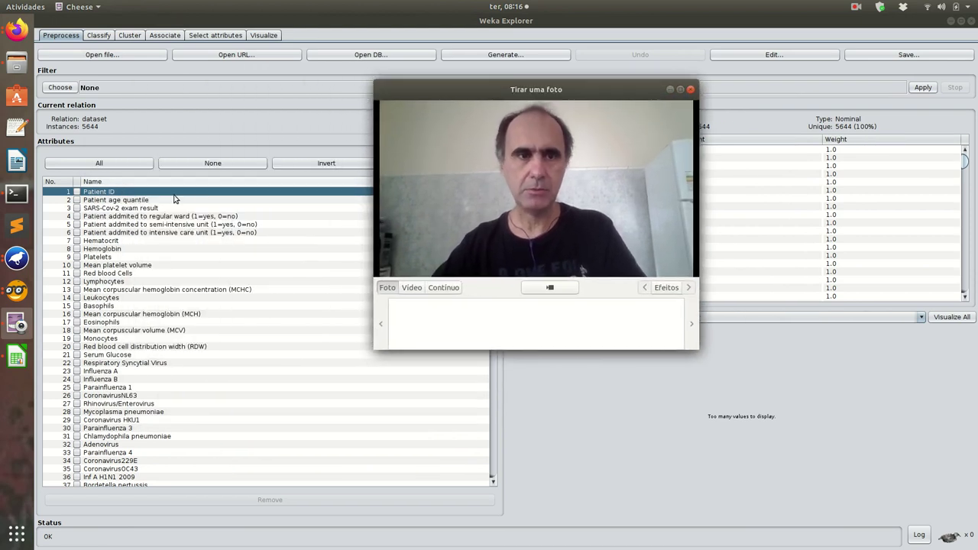
{"action": "left_click", "coordinate": [119, 202]}
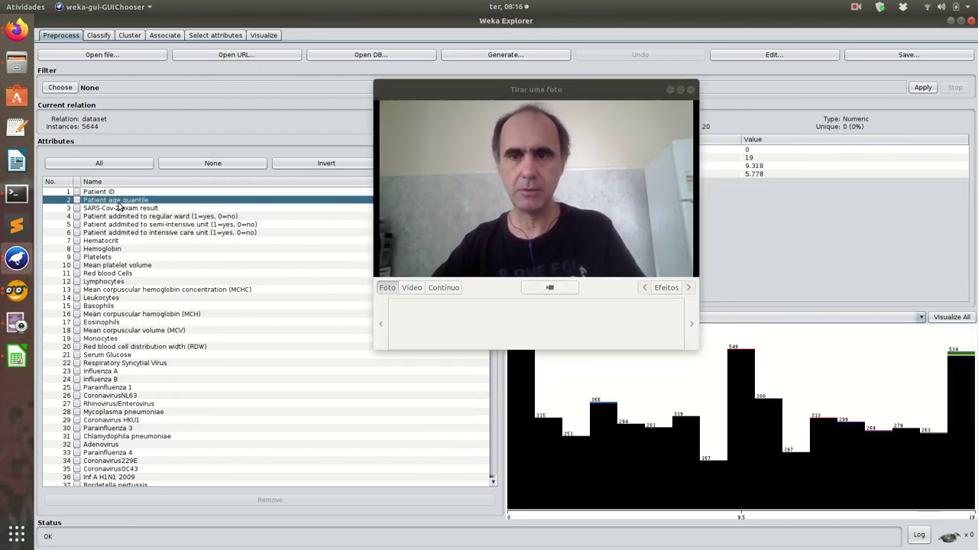
{"action": "left_click_drag", "start_coordinate": [609, 89], "coordinate": [340, 84]}
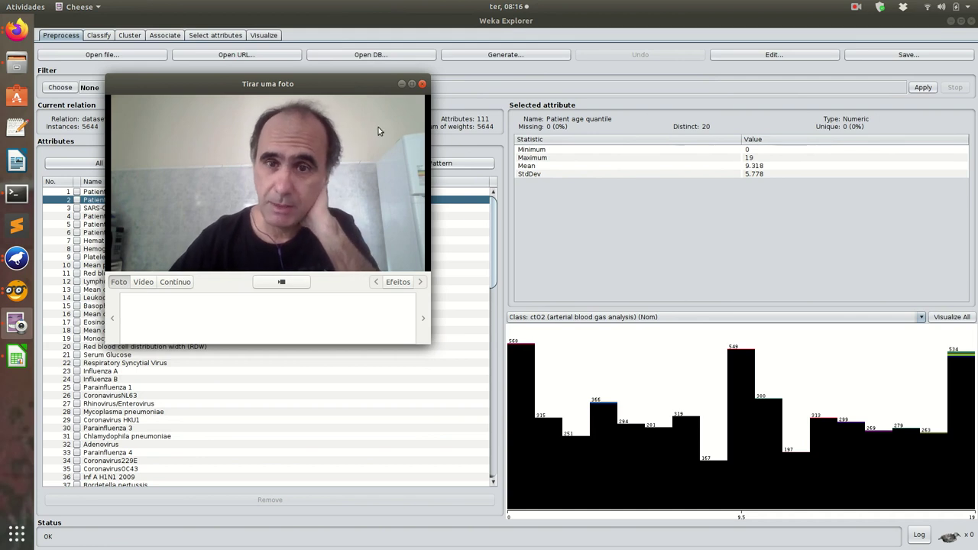
{"action": "left_click_drag", "start_coordinate": [338, 88], "coordinate": [883, 224]}
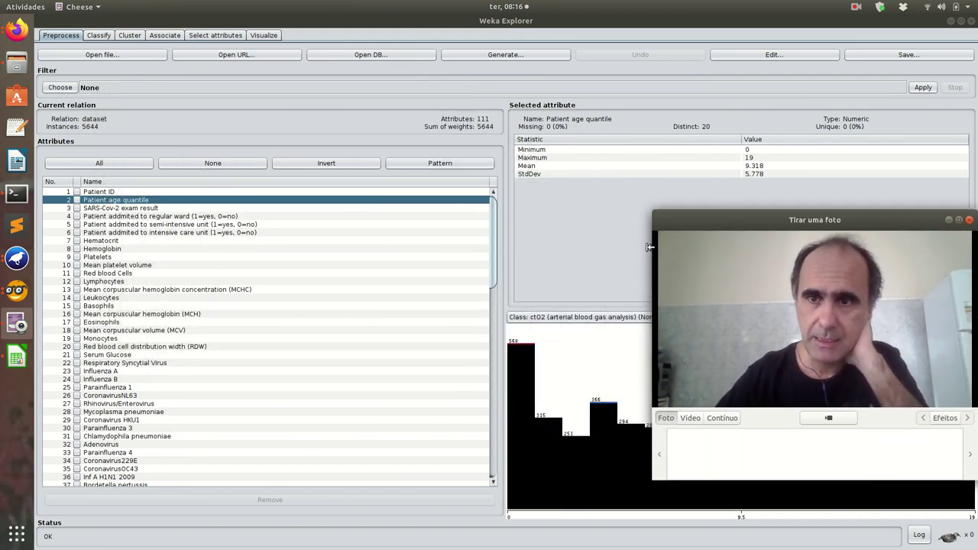
{"action": "left_click", "coordinate": [155, 208]}
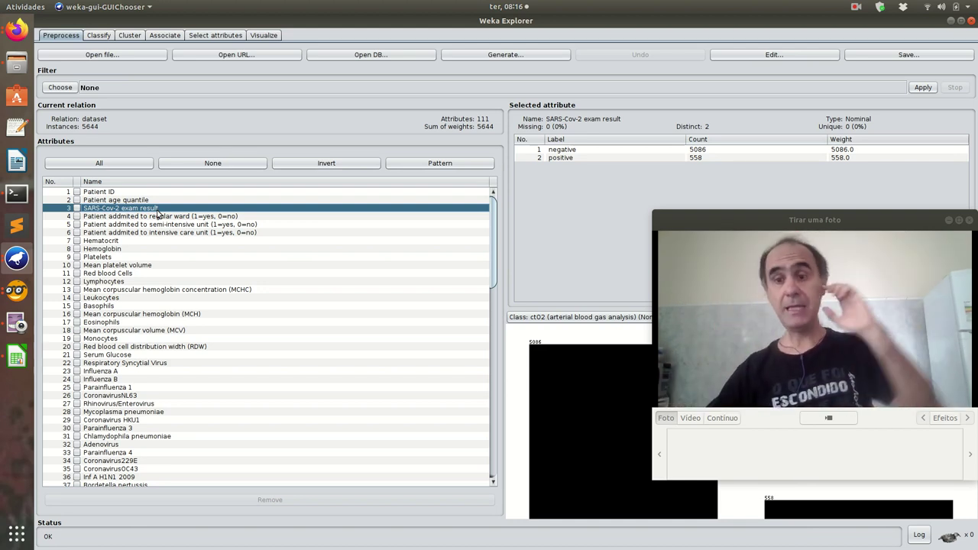
- Show the covid19 folder in the file manager, and switch to the dataset.ods spreadsheet in LibreOffice Calc
{"action": "left_click", "coordinate": [13, 74]}
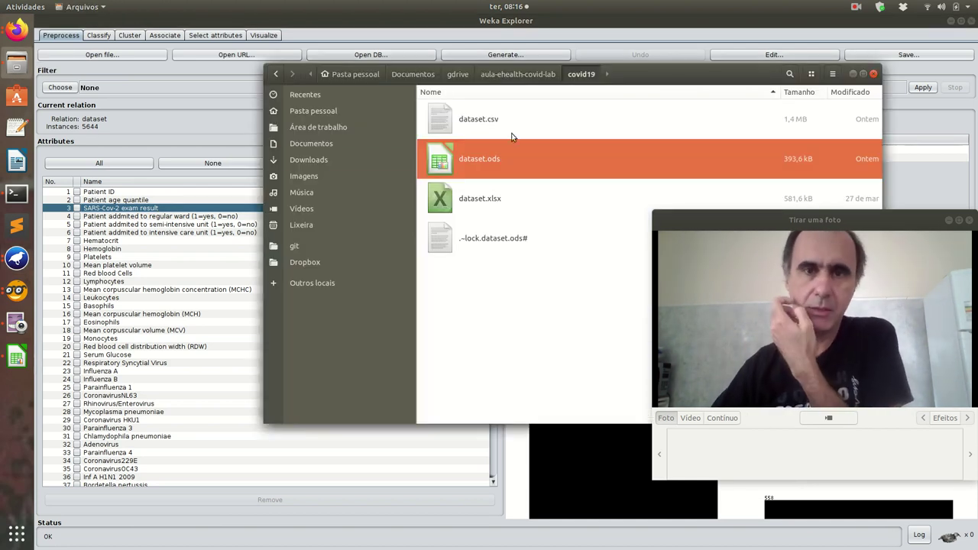
{"action": "left_click_drag", "start_coordinate": [675, 65], "coordinate": [479, 58]}
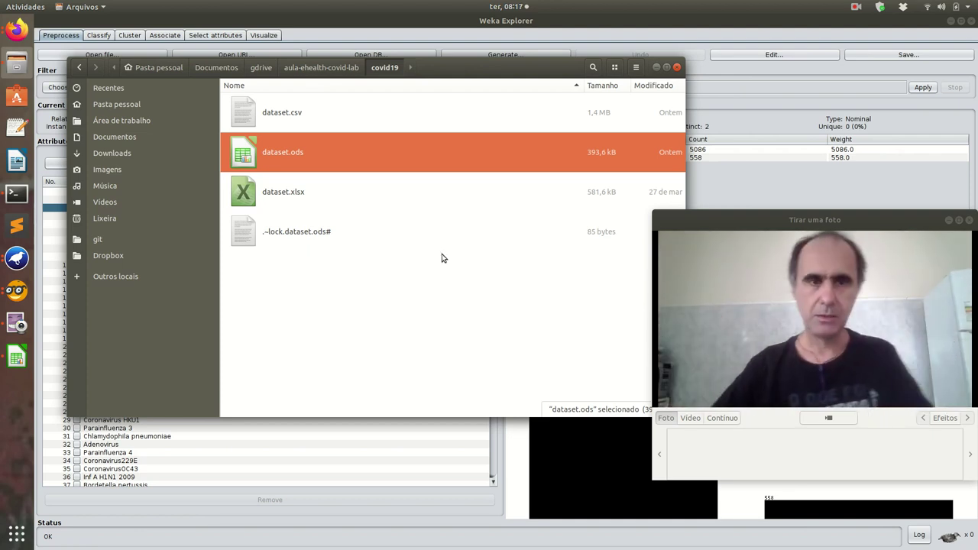
{"action": "left_click", "coordinate": [16, 357]}
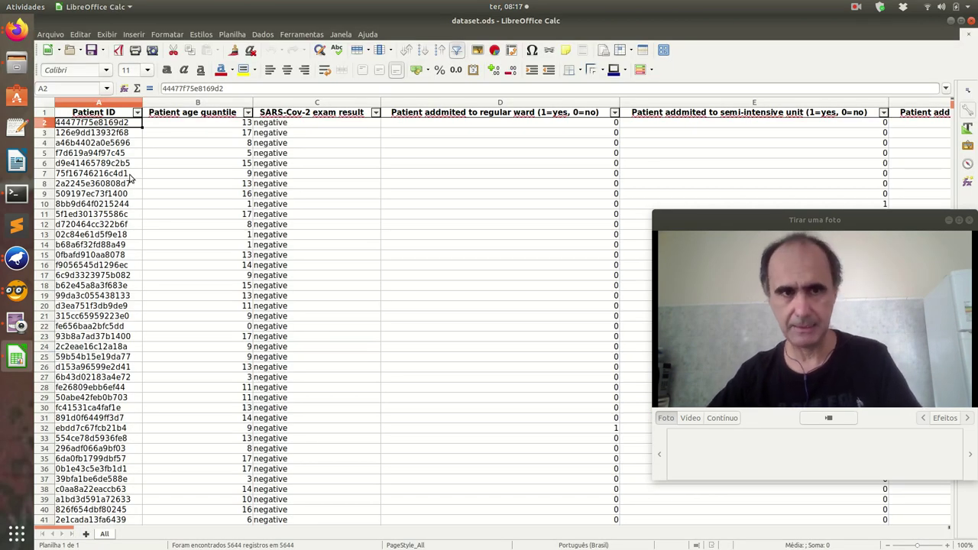
- Start saving the spreadsheet as a copy in the covid19 folder, with the file format set to Texto CSV (.csv)
{"action": "left_click", "coordinate": [47, 37]}
{"action": "left_click", "coordinate": [97, 190]}
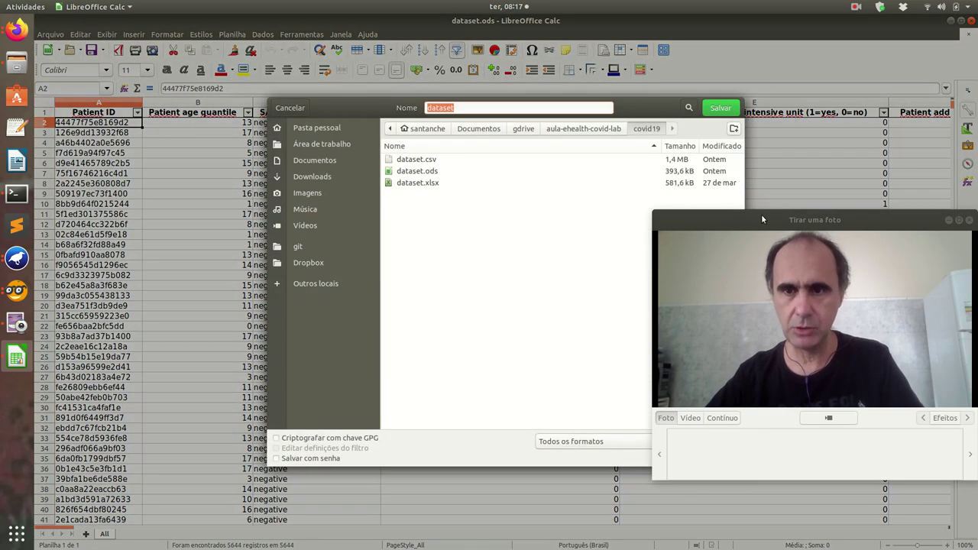
{"action": "left_click_drag", "start_coordinate": [761, 215], "coordinate": [870, 217]}
{"action": "left_click", "coordinate": [647, 446]}
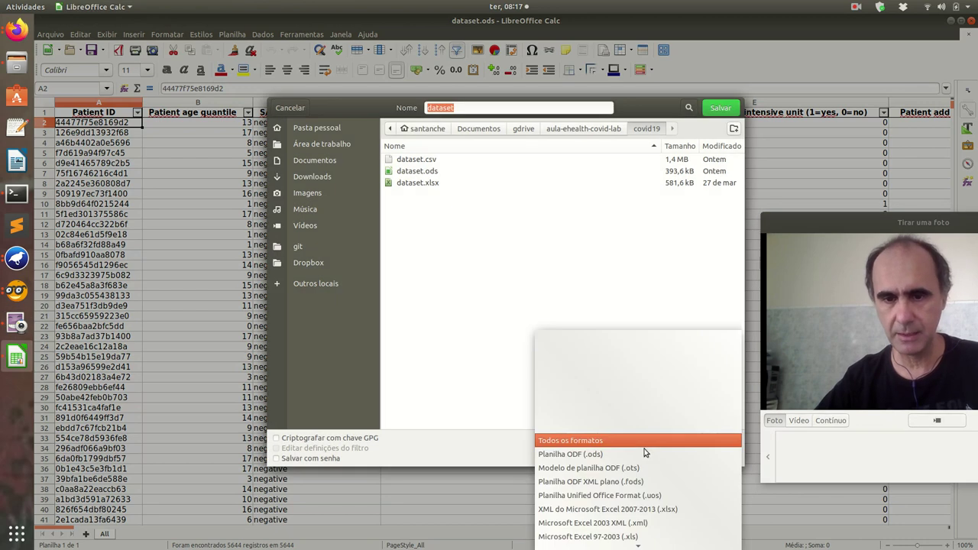
{"action": "scroll", "coordinate": [634, 497], "scroll_direction": "down", "scroll_amount": 2}
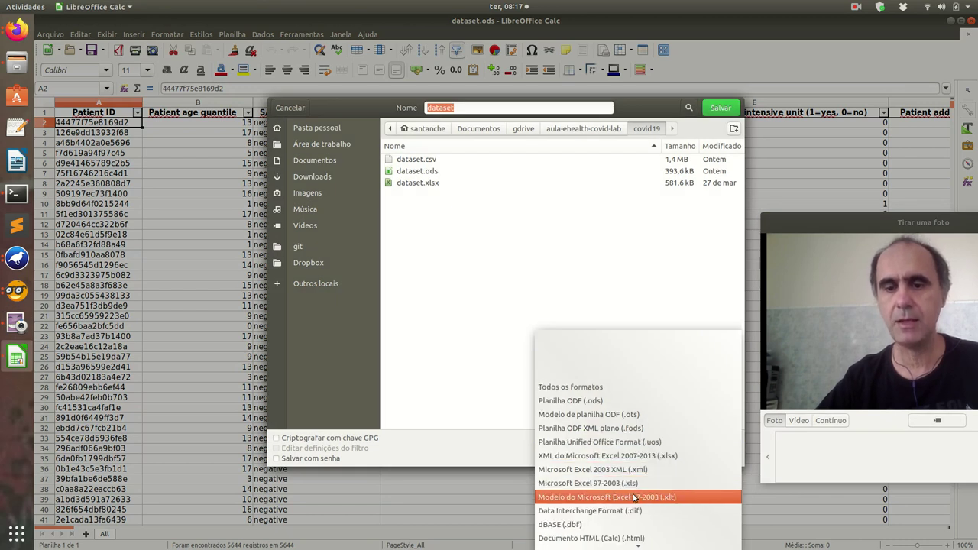
{"action": "scroll", "coordinate": [634, 496], "scroll_direction": "down", "scroll_amount": 1}
{"action": "scroll", "coordinate": [633, 495], "scroll_direction": "down", "scroll_amount": 2}
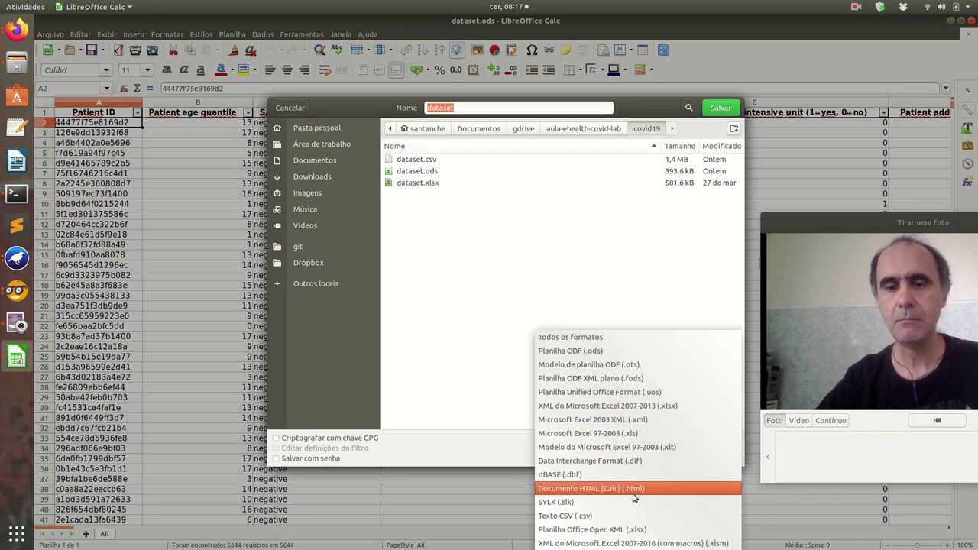
{"action": "left_click", "coordinate": [577, 512]}
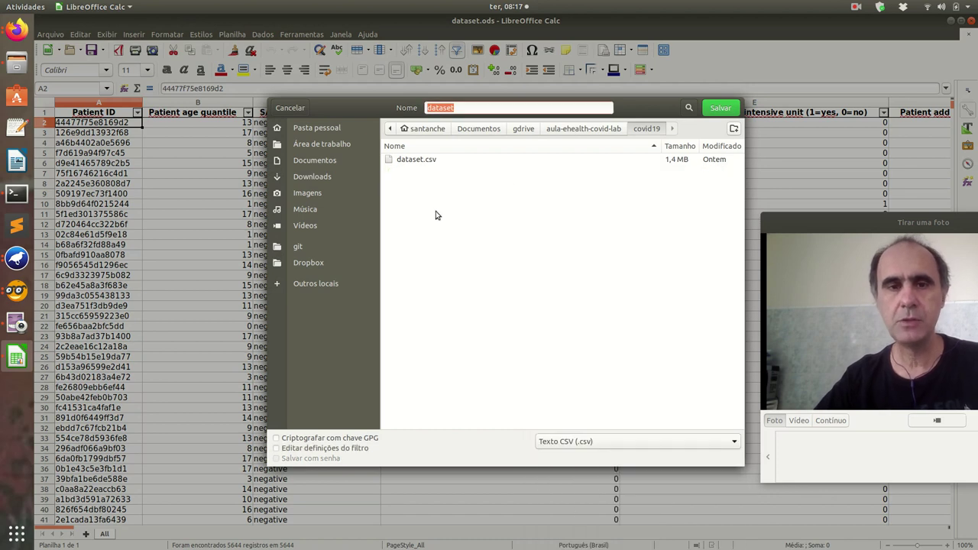
- Overwrite dataset.csv in Text CSV format, exporting with Unicode (UTF-8), a comma field delimiter and a double-quote text delimiter
{"action": "left_click", "coordinate": [416, 159]}
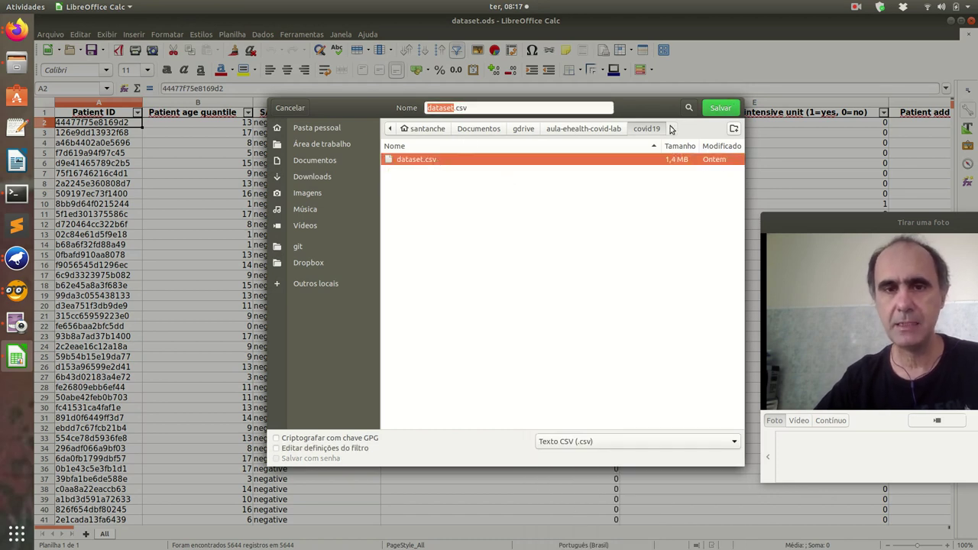
{"action": "left_click", "coordinate": [720, 108]}
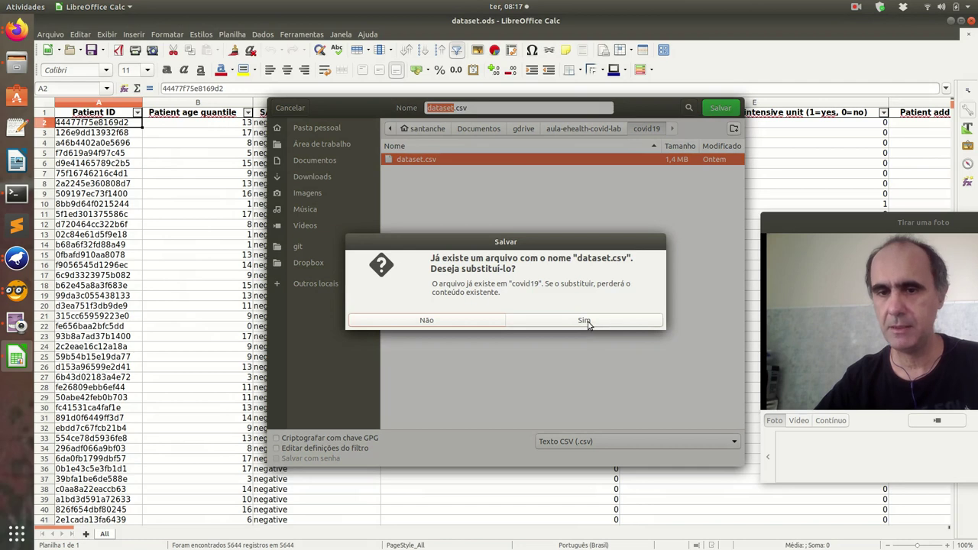
{"action": "left_click", "coordinate": [604, 321]}
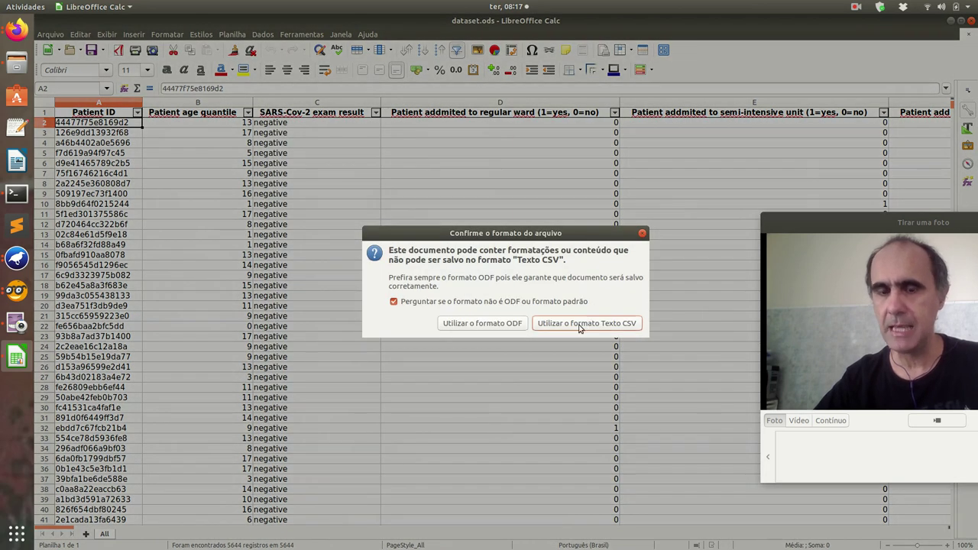
{"action": "left_click", "coordinate": [580, 327]}
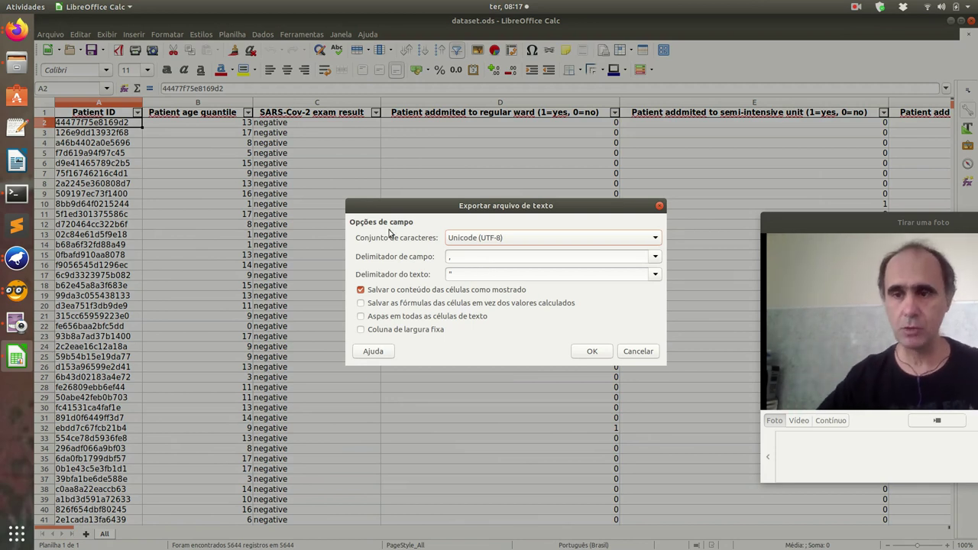
{"action": "left_click_drag", "start_coordinate": [826, 241], "coordinate": [727, 214]}
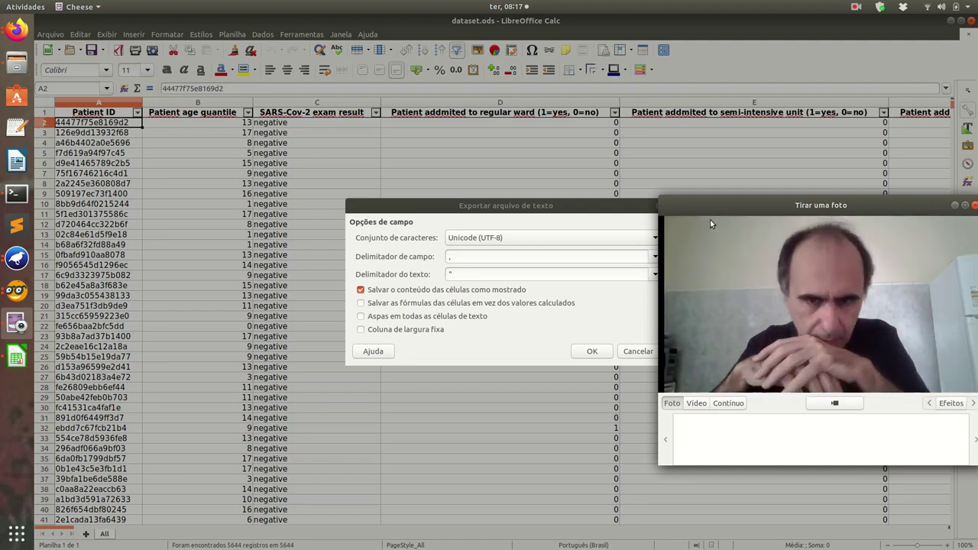
{"action": "left_click", "coordinate": [594, 353]}
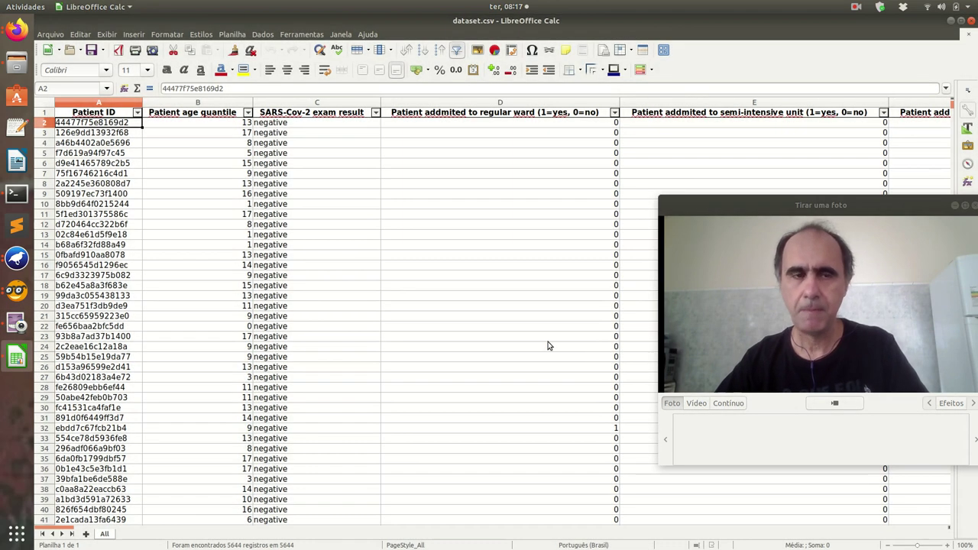
- Open dataset.csv from the covid19 folder in the text editor and maximize its window to read the raw content
{"action": "left_click", "coordinate": [19, 64]}
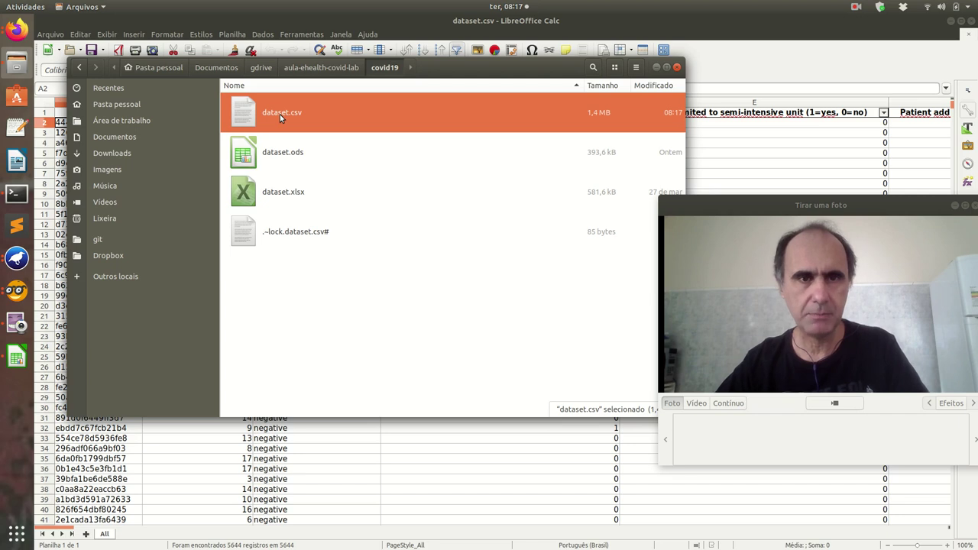
{"action": "left_click", "coordinate": [18, 134]}
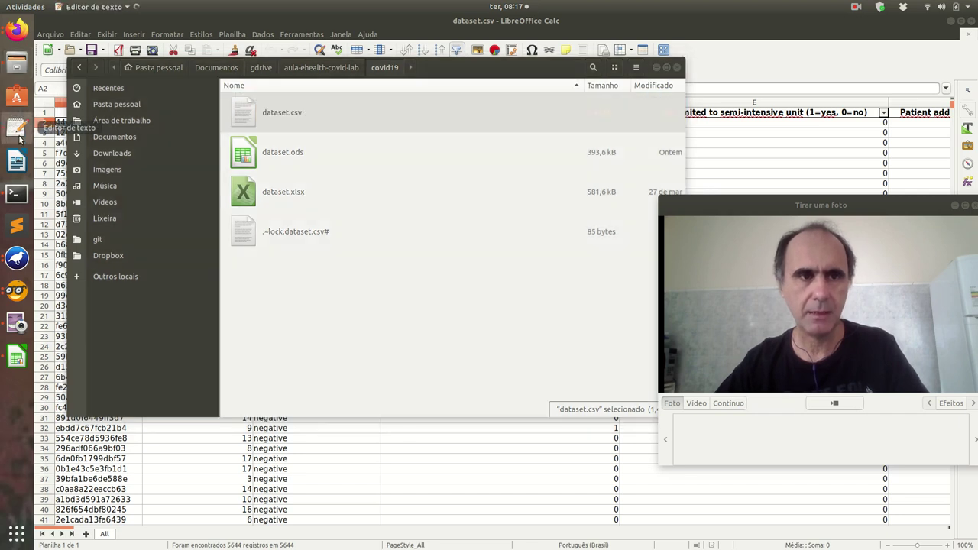
{"action": "left_click", "coordinate": [961, 24]}
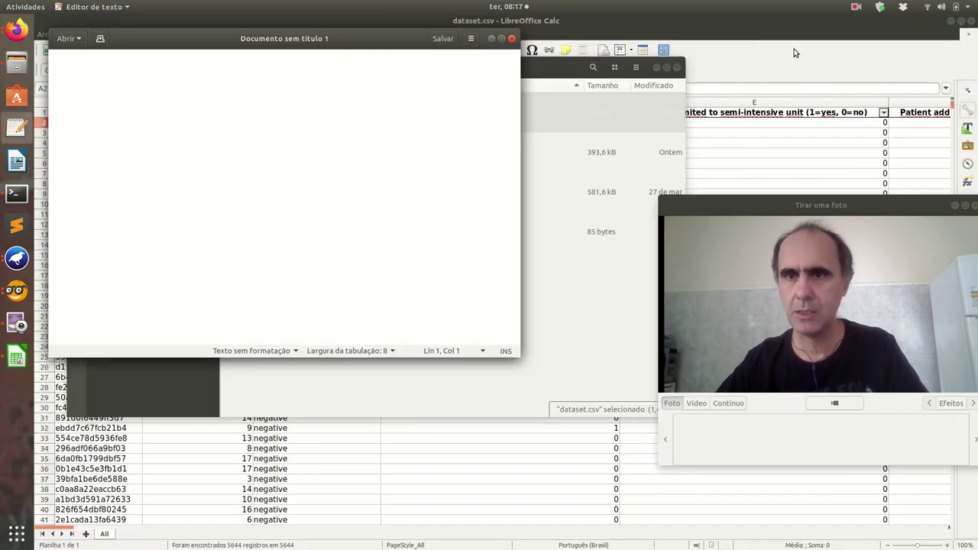
{"action": "left_click_drag", "start_coordinate": [402, 52], "coordinate": [808, 81]}
{"action": "left_click_drag", "start_coordinate": [302, 123], "coordinate": [814, 138]}
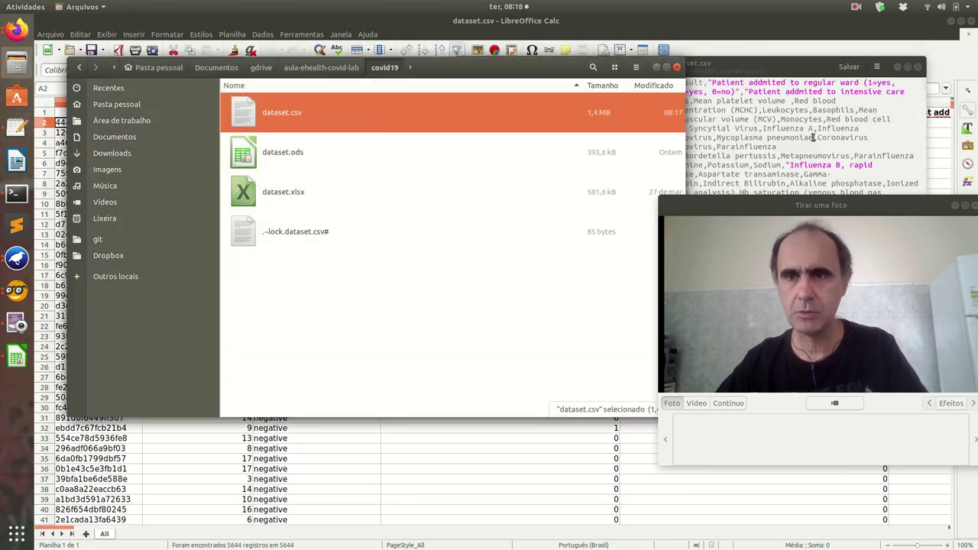
{"action": "double_click", "coordinate": [783, 74]}
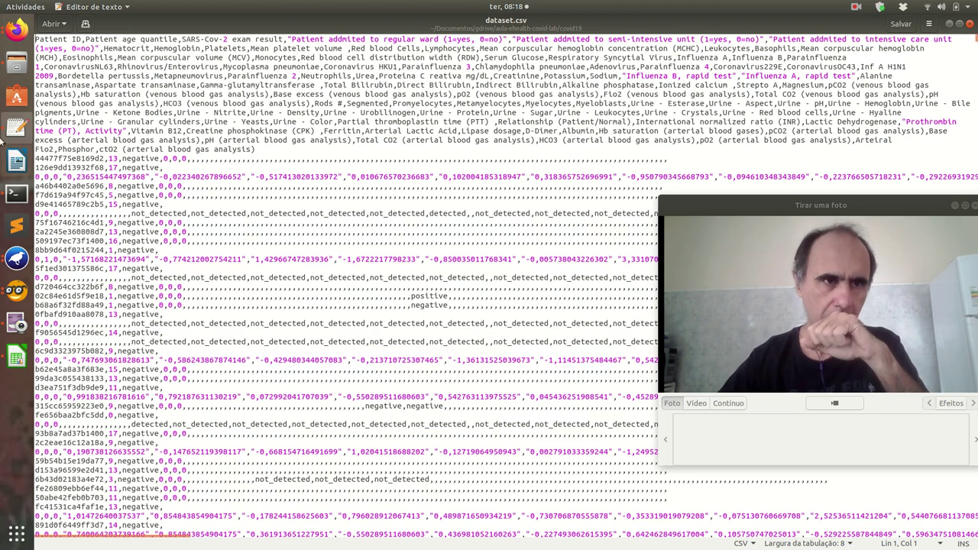
- Switch to Firefox and open the instructor's data2learn GitHub repository in a new tab
{"action": "left_click", "coordinate": [16, 30]}
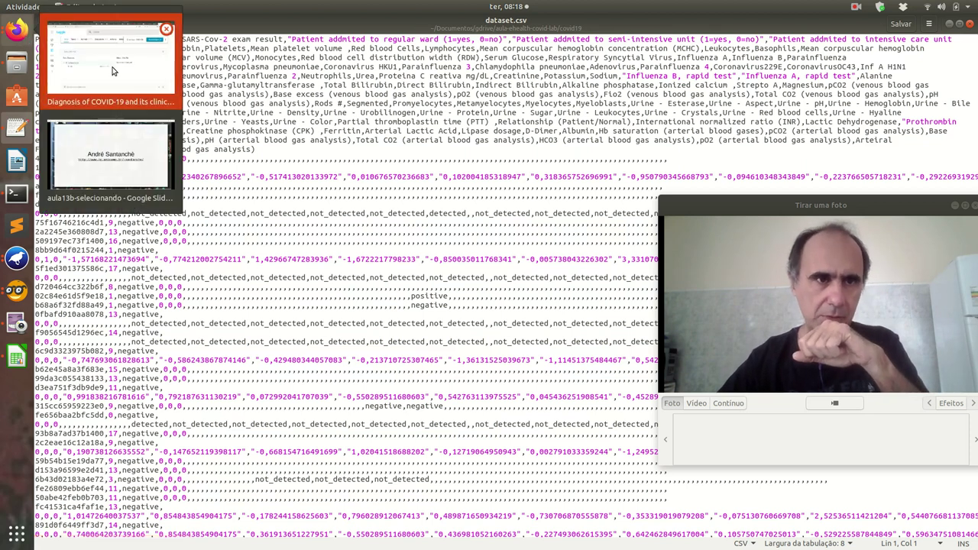
{"action": "left_click", "coordinate": [100, 61]}
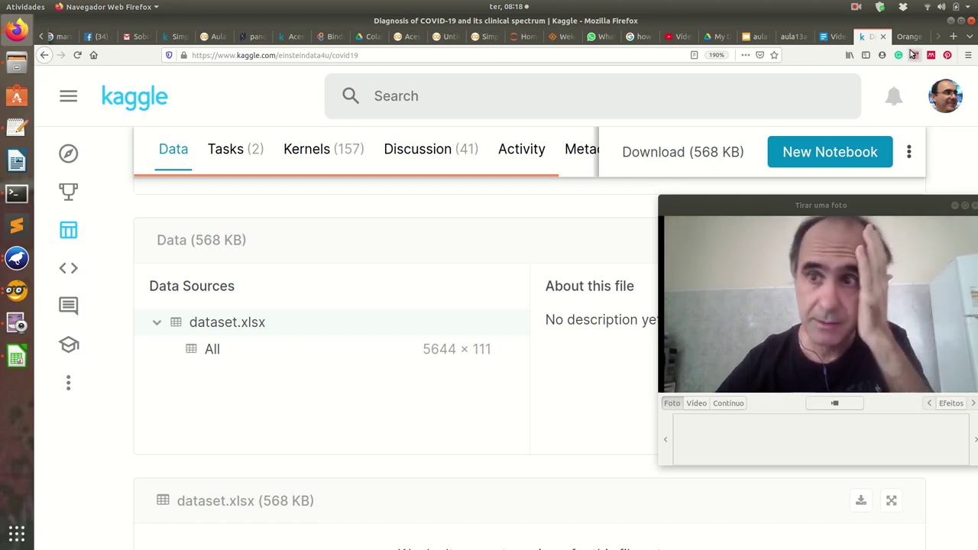
{"action": "left_click", "coordinate": [951, 37]}
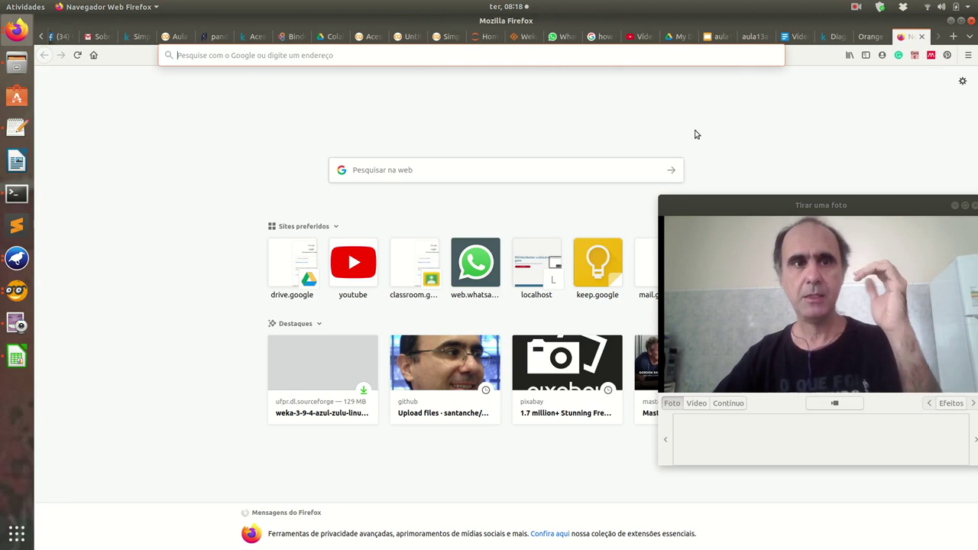
{"action": "type", "text": "GIThub.com/"}
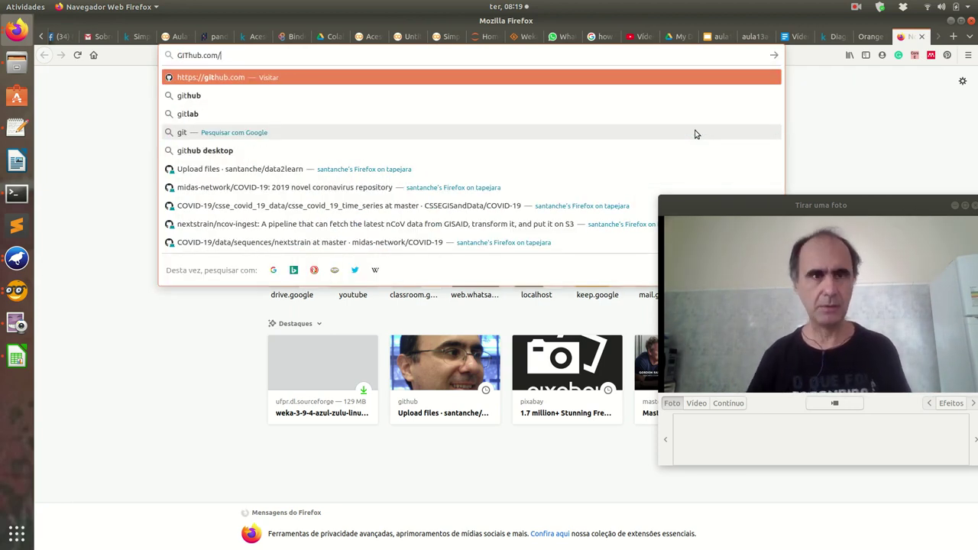
{"action": "type", "text": "SA"}
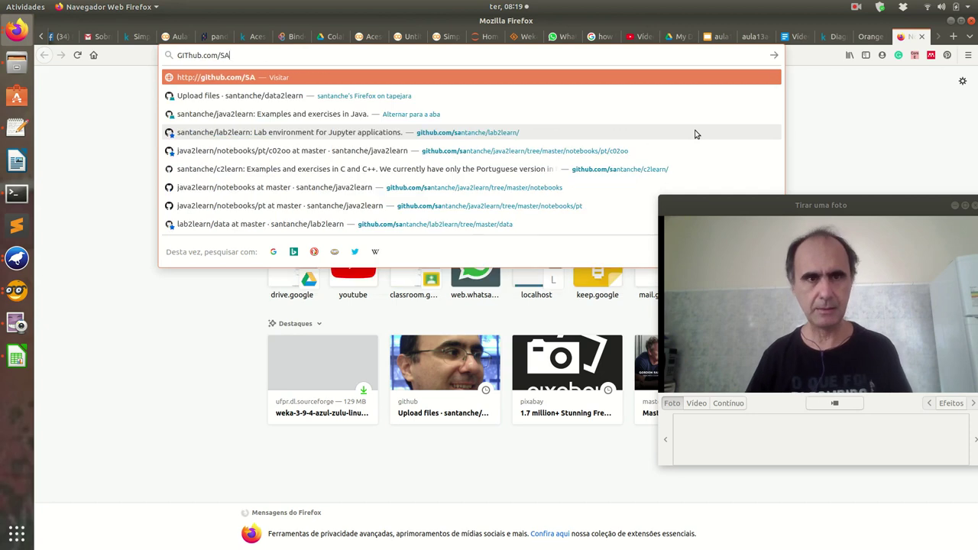
{"action": "type", "text": "a"}
{"action": "key", "text": "Delete"}
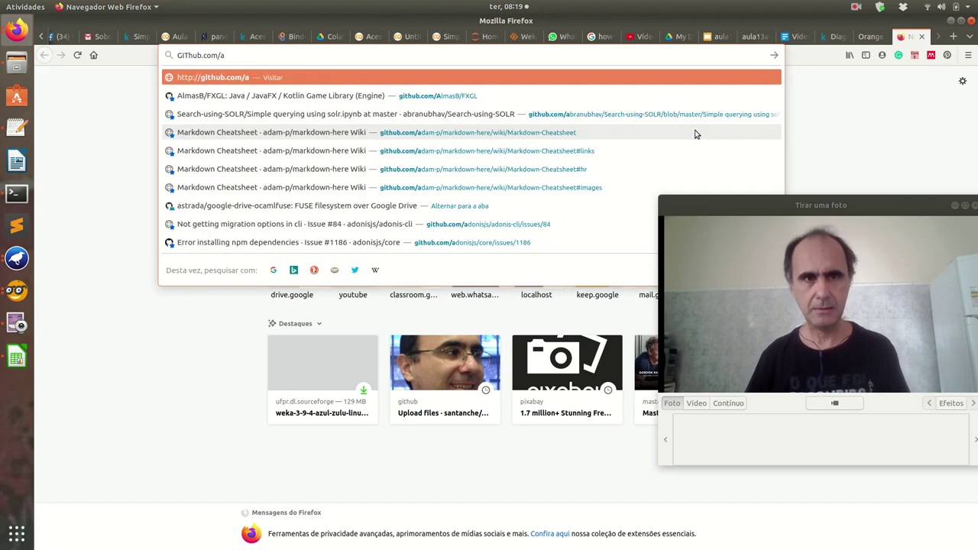
{"action": "key", "text": "BackSpace"}
{"action": "type", "text": "santanche/"}
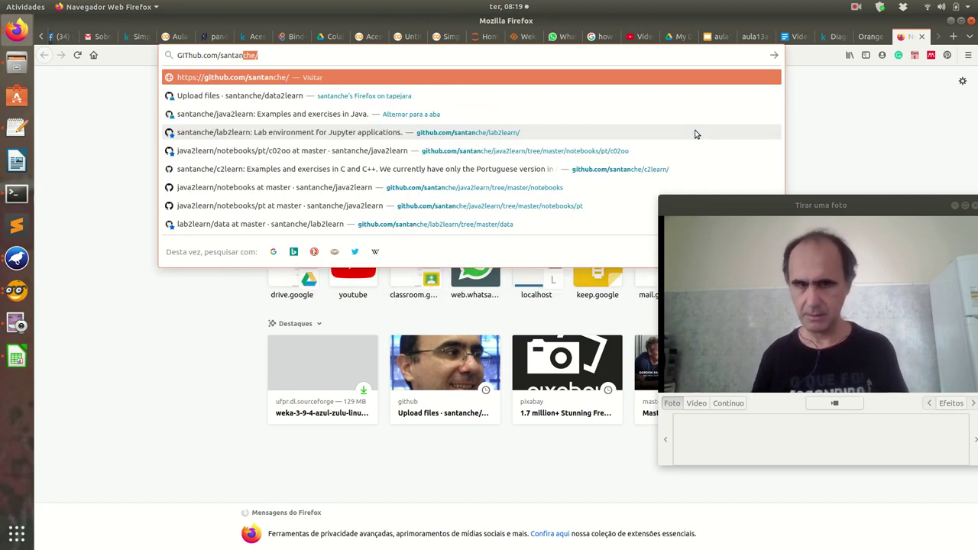
{"action": "type", "text": "data"}
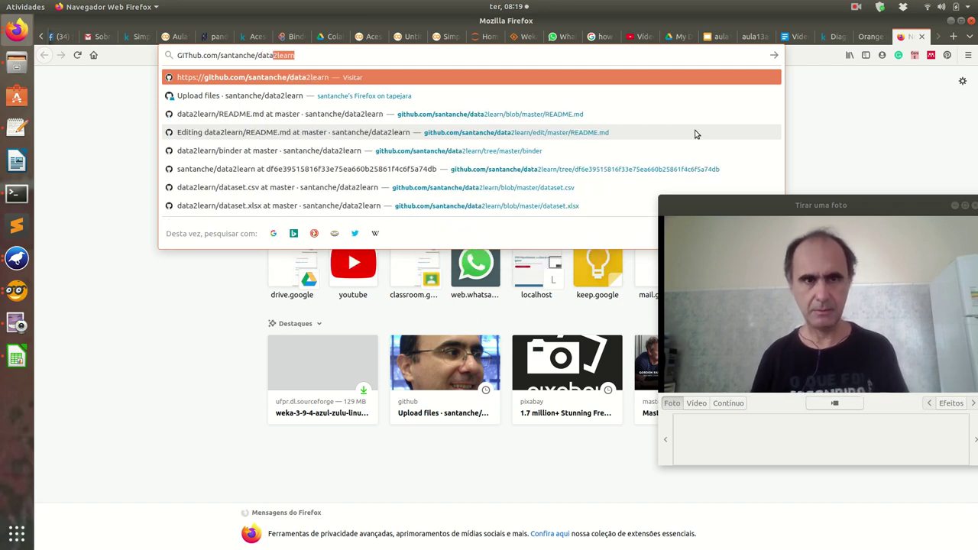
{"action": "key", "text": "Return"}
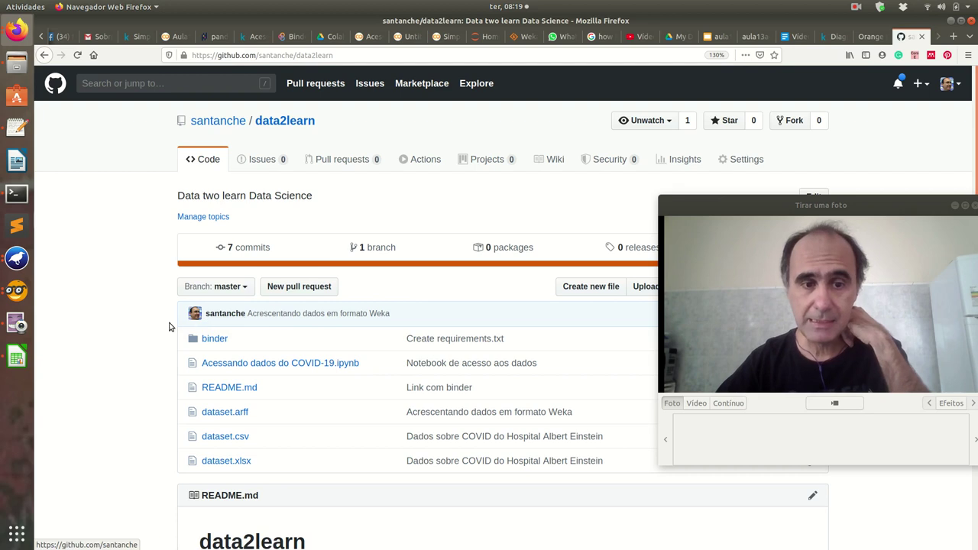
- Open the dataset.arff file page in the repository and start saving its raw file link
{"action": "scroll", "coordinate": [169, 326], "scroll_direction": "down", "scroll_amount": 2}
{"action": "scroll", "coordinate": [169, 326], "scroll_direction": "down", "scroll_amount": 2}
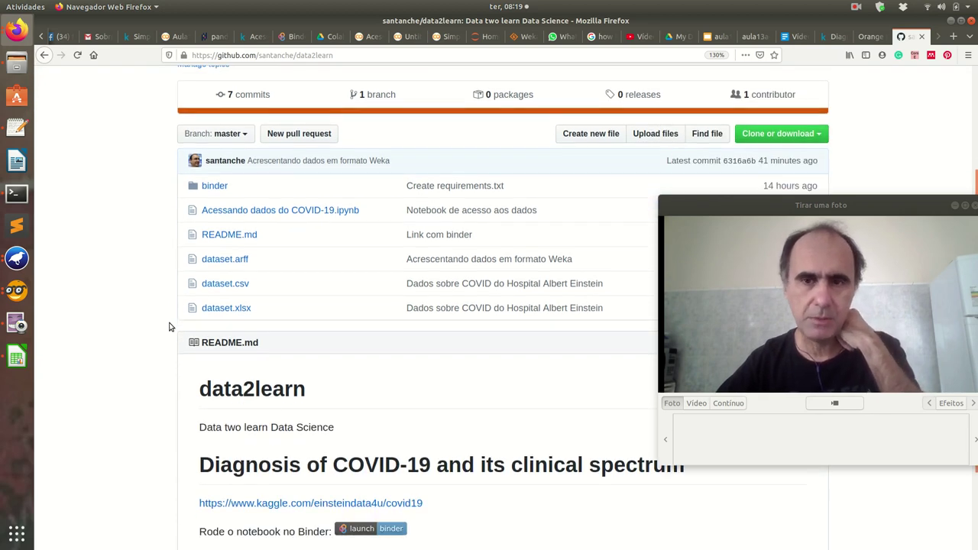
{"action": "left_click", "coordinate": [226, 260]}
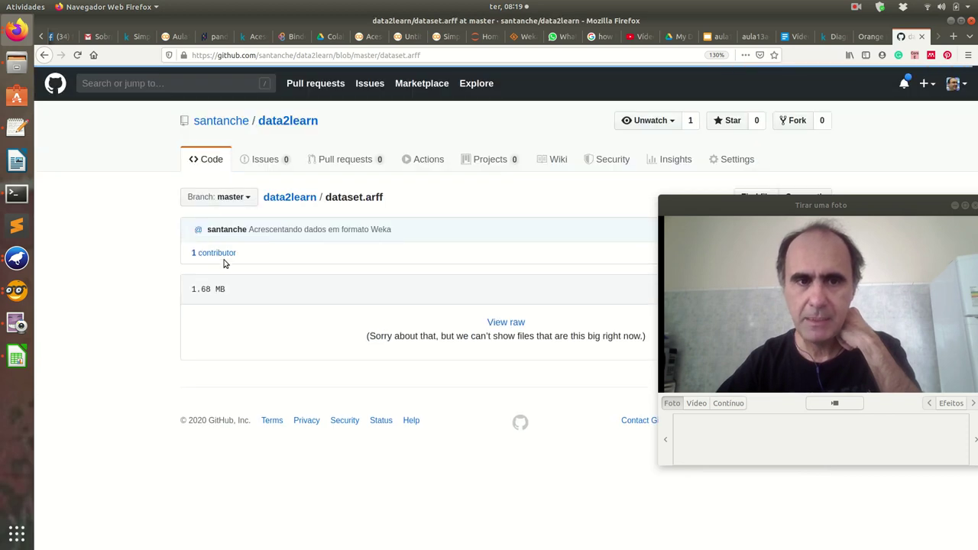
{"action": "left_click_drag", "start_coordinate": [778, 206], "coordinate": [204, 188]}
{"action": "right_click", "coordinate": [506, 325]}
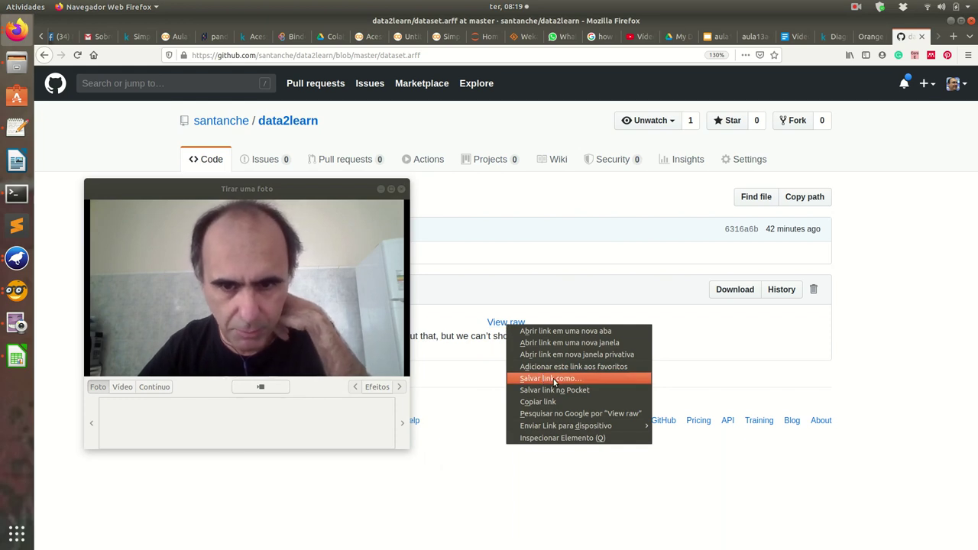
{"action": "left_click", "coordinate": [552, 380]}
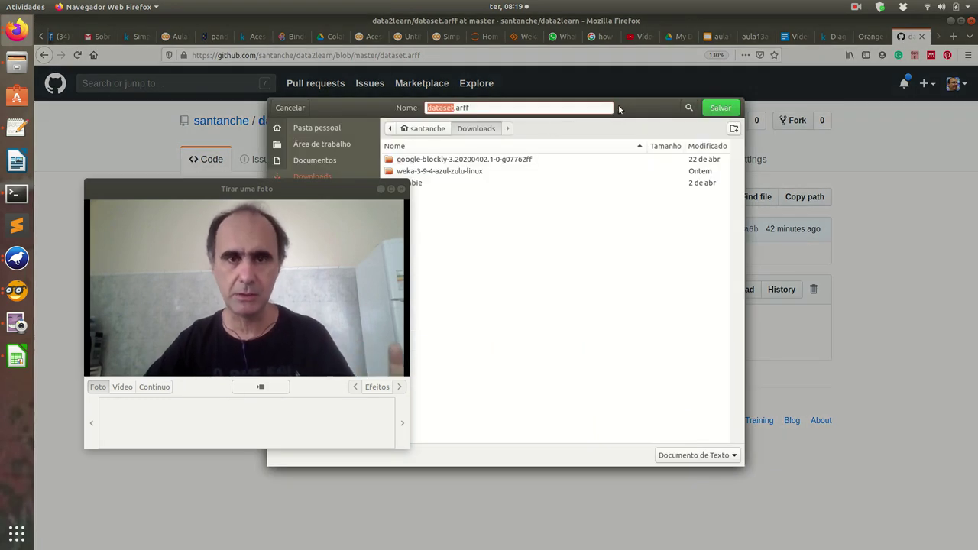
- Save dataset.arff into the Documentos/gdrive/aula-ehealth-covid-lab/covid19 folder
{"action": "left_click_drag", "start_coordinate": [317, 192], "coordinate": [853, 183]}
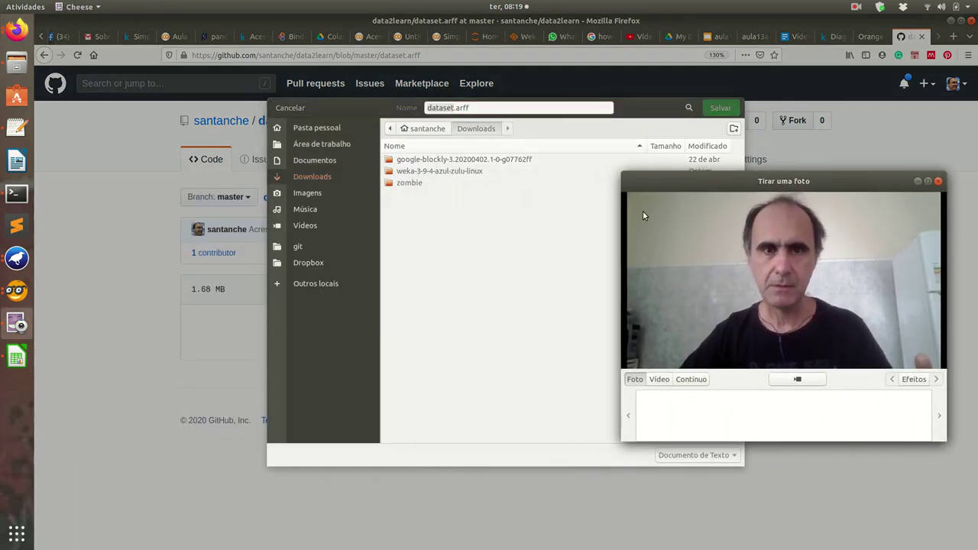
{"action": "left_click", "coordinate": [317, 161]}
{"action": "double_click", "coordinate": [403, 172]}
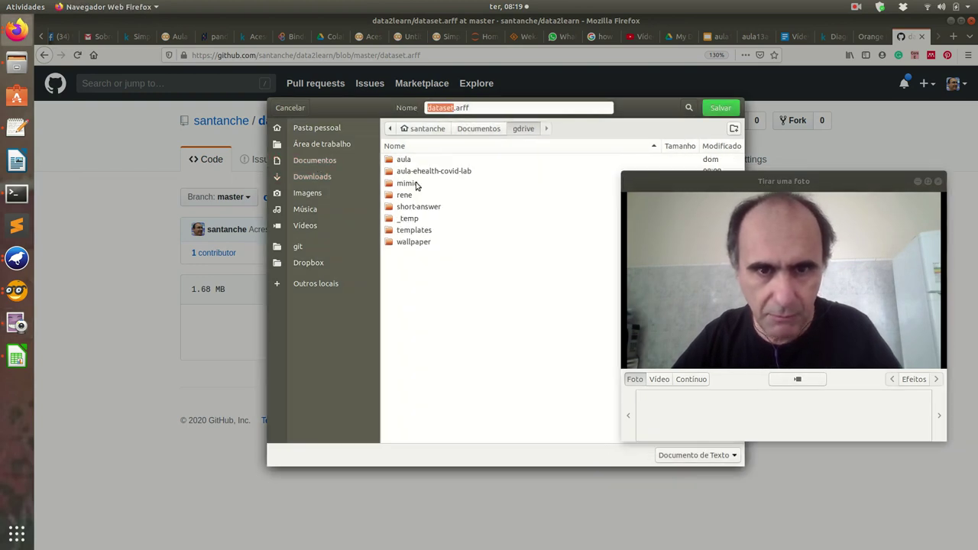
{"action": "double_click", "coordinate": [410, 171]}
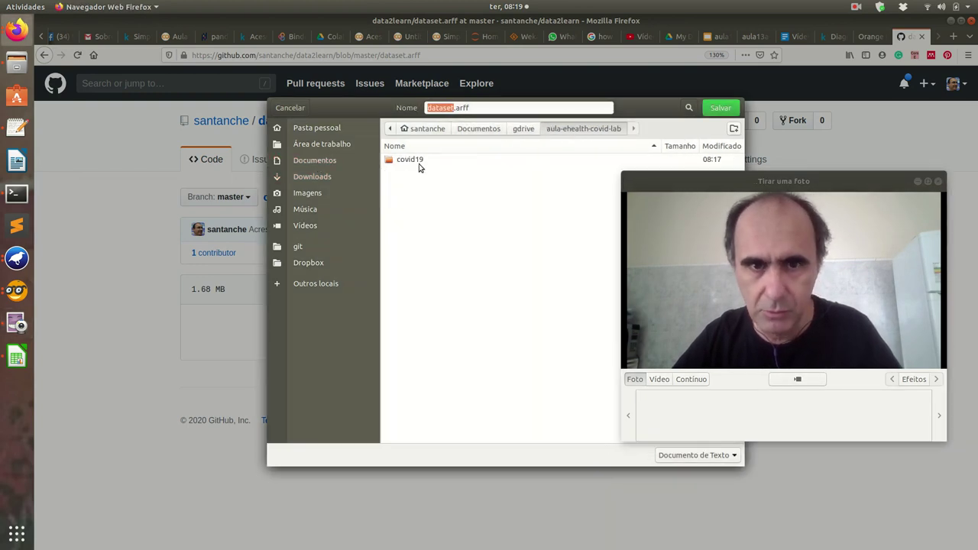
{"action": "double_click", "coordinate": [413, 161]}
{"action": "left_click", "coordinate": [712, 110]}
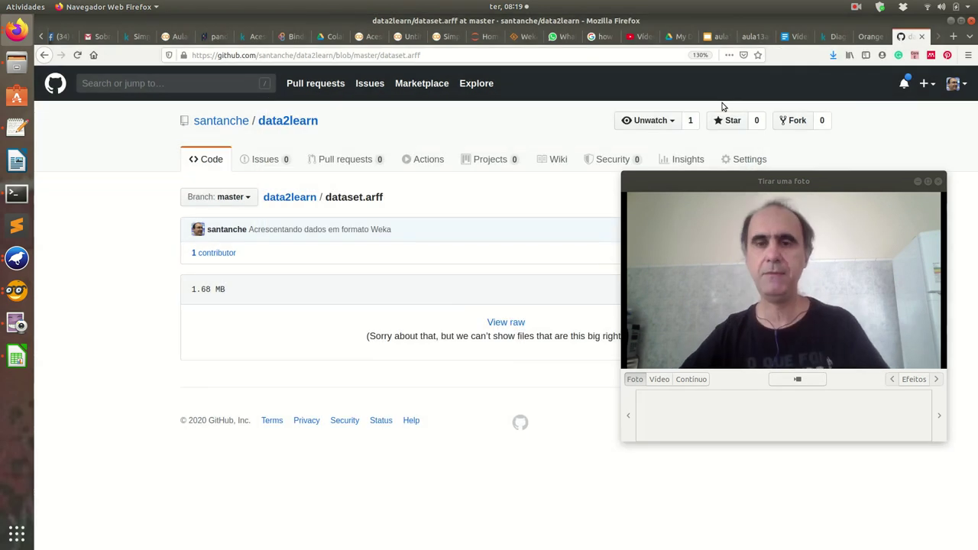
- Open dataset.arff from the covid19 folder in the text editor to read its raw content
{"action": "left_click", "coordinate": [17, 65]}
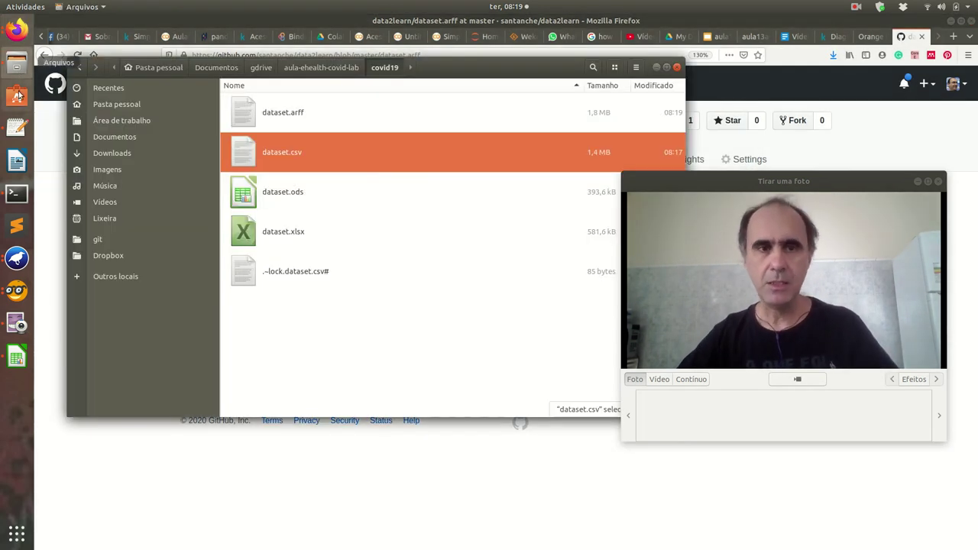
{"action": "left_click_drag", "start_coordinate": [13, 130], "coordinate": [16, 128]}
{"action": "left_click", "coordinate": [281, 158]}
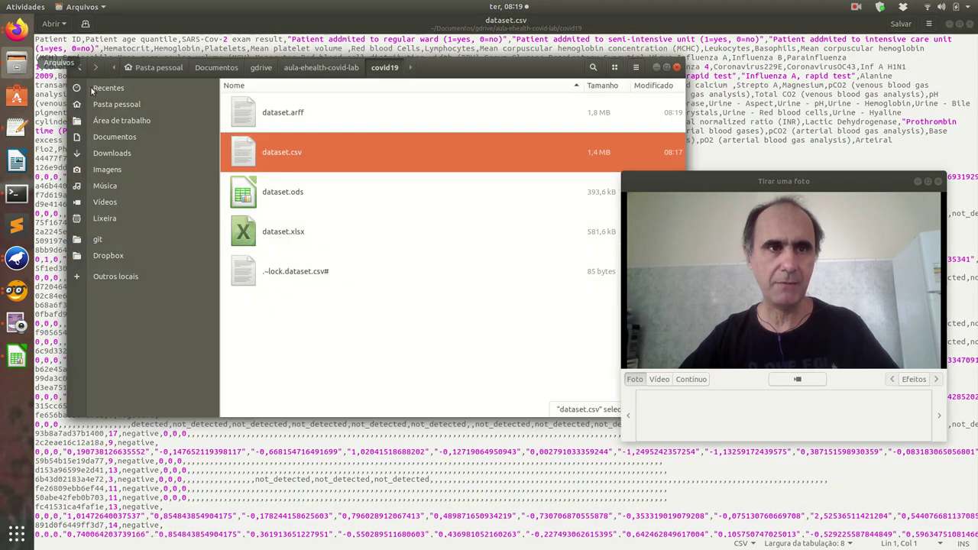
{"action": "left_click", "coordinate": [275, 111]}
{"action": "key", "text": "Return"}
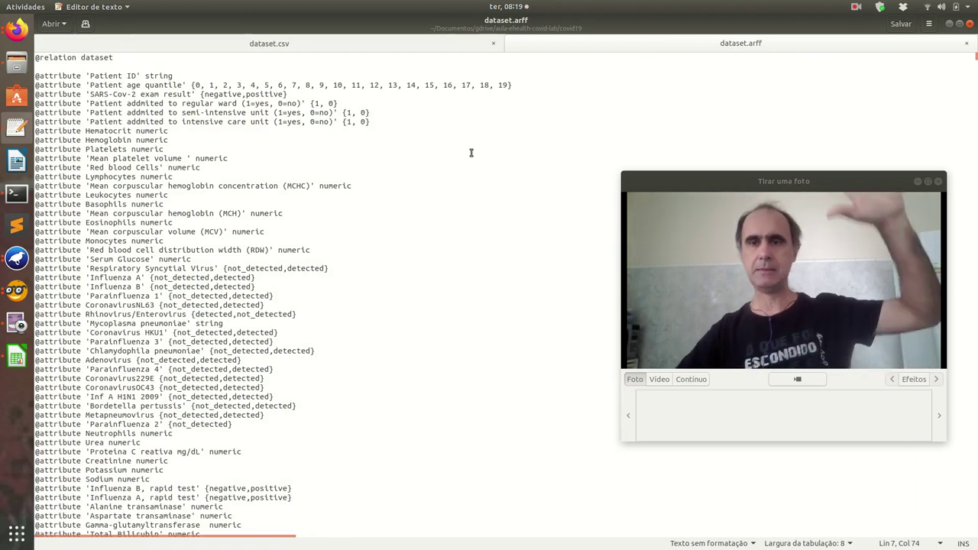
{"action": "left_click", "coordinate": [150, 140]}
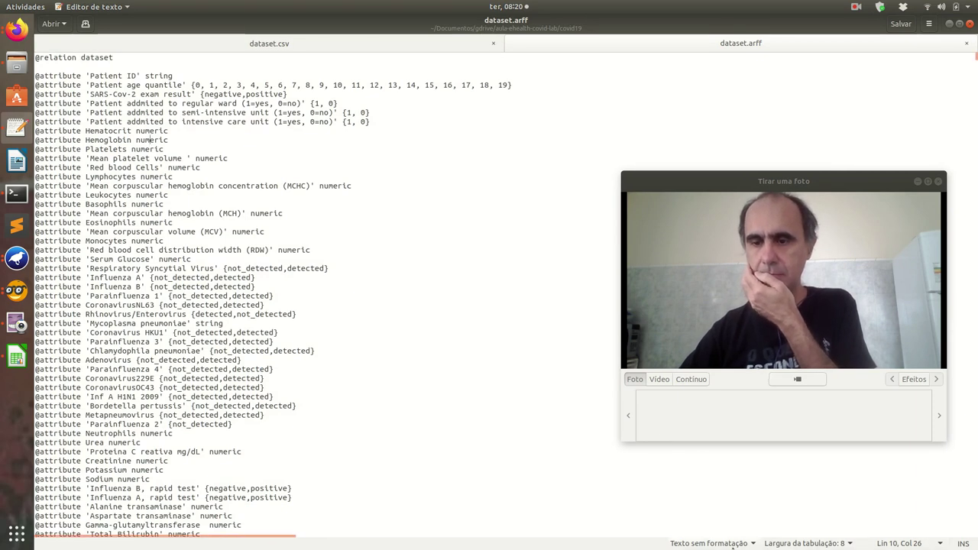
{"action": "left_click", "coordinate": [711, 544]}
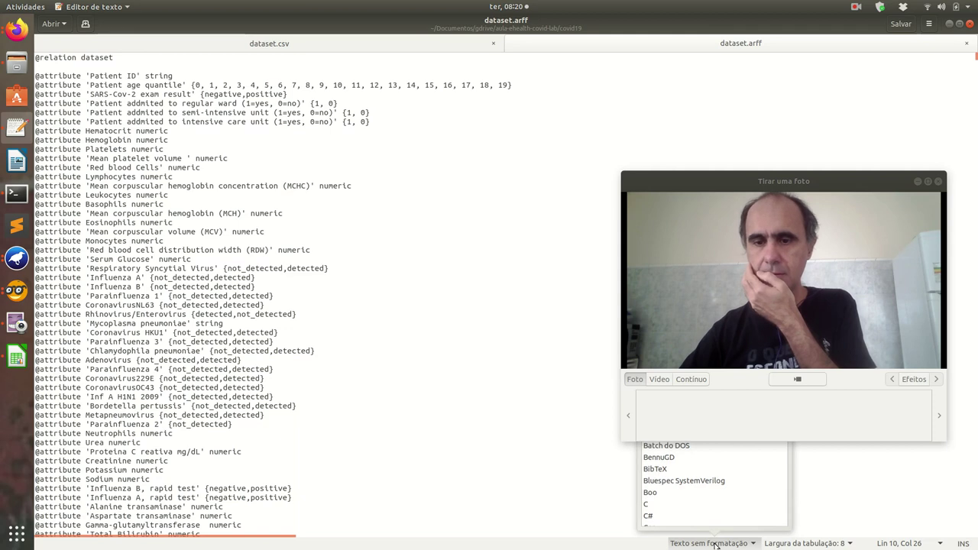
{"action": "left_click", "coordinate": [715, 544]}
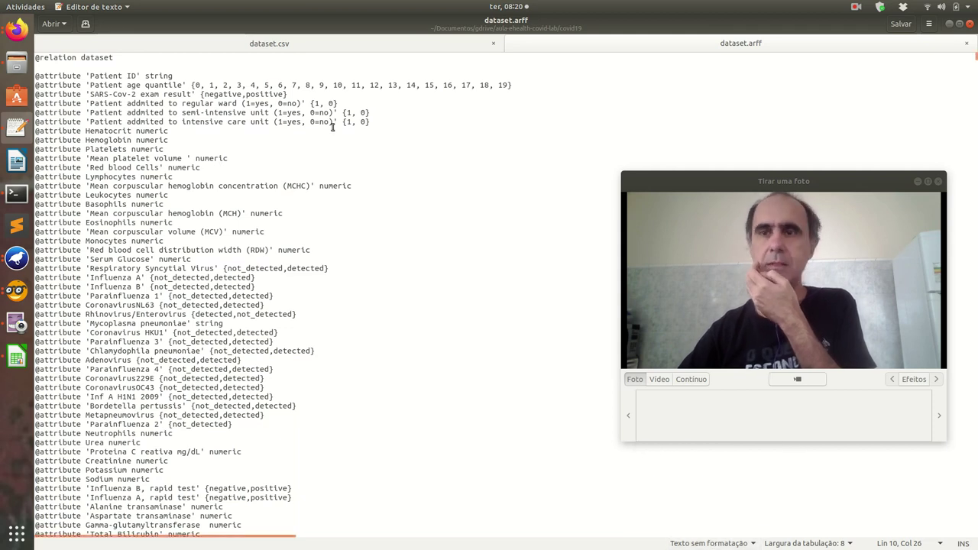
{"action": "double_click", "coordinate": [575, 26]}
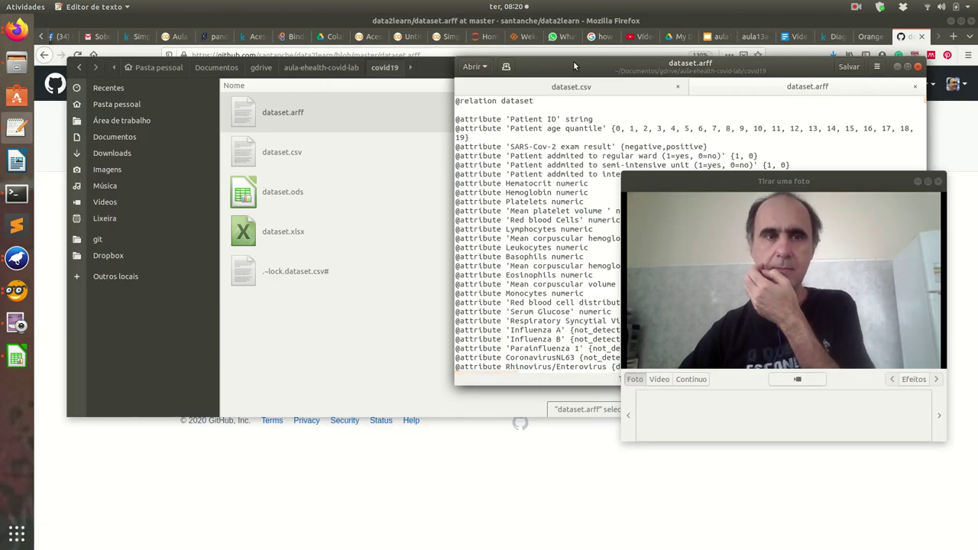
{"action": "double_click", "coordinate": [574, 61]}
- Switch to Sublime Text, open dataset.arff from the covid19 folder in it, and enlarge the text
{"action": "left_click", "coordinate": [17, 225]}
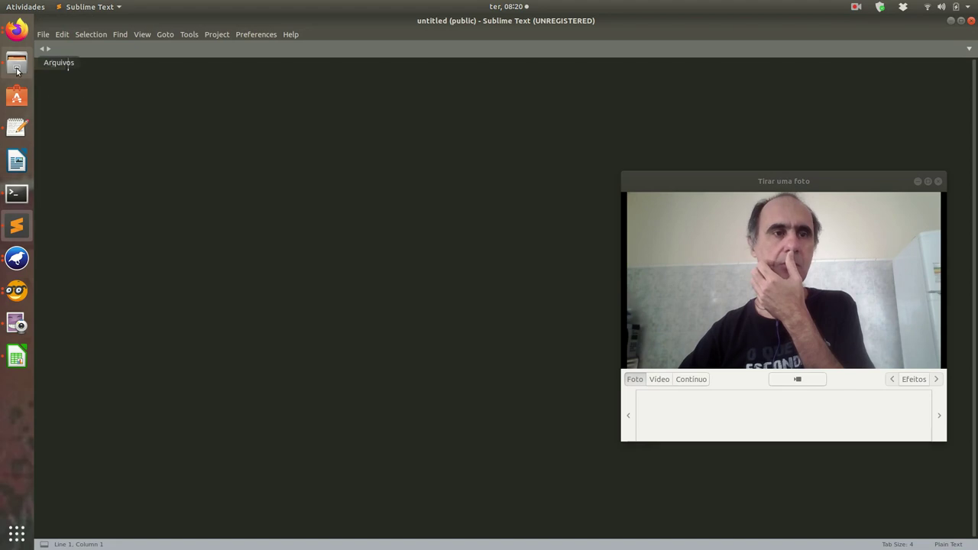
{"action": "left_click", "coordinate": [17, 68]}
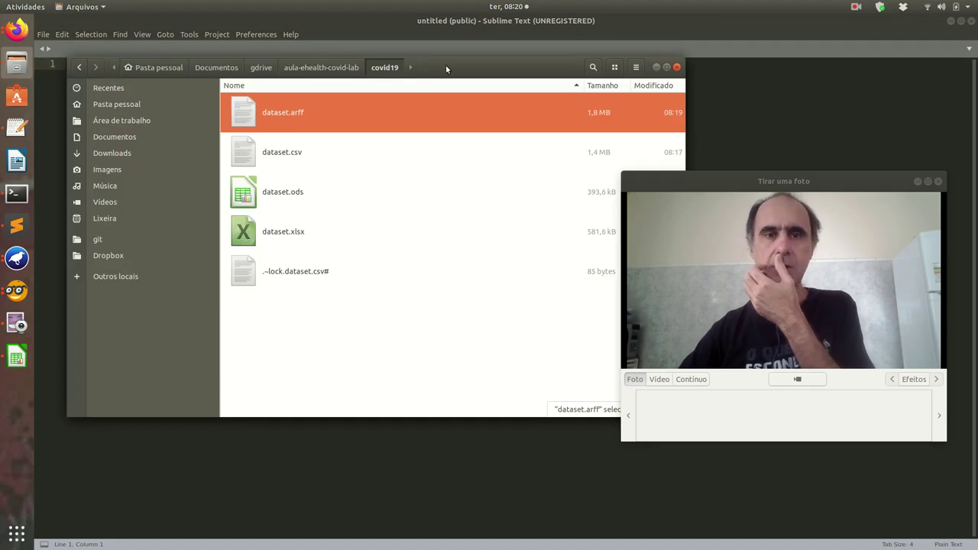
{"action": "left_click_drag", "start_coordinate": [447, 69], "coordinate": [771, 73]}
{"action": "left_click_drag", "start_coordinate": [692, 111], "coordinate": [197, 188]}
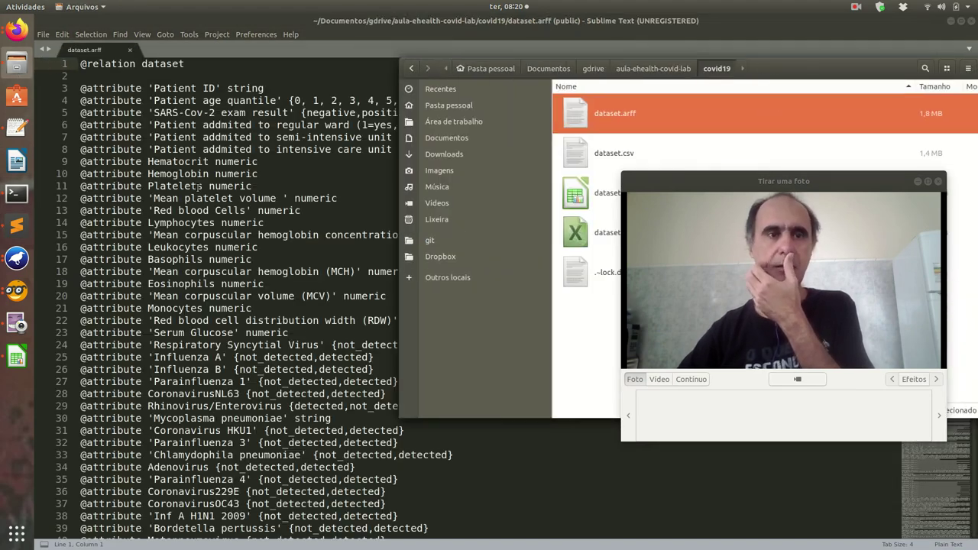
{"action": "scroll", "coordinate": [191, 200], "scroll_direction": "up", "scroll_amount": 3}
{"action": "left_click", "coordinate": [212, 187]}
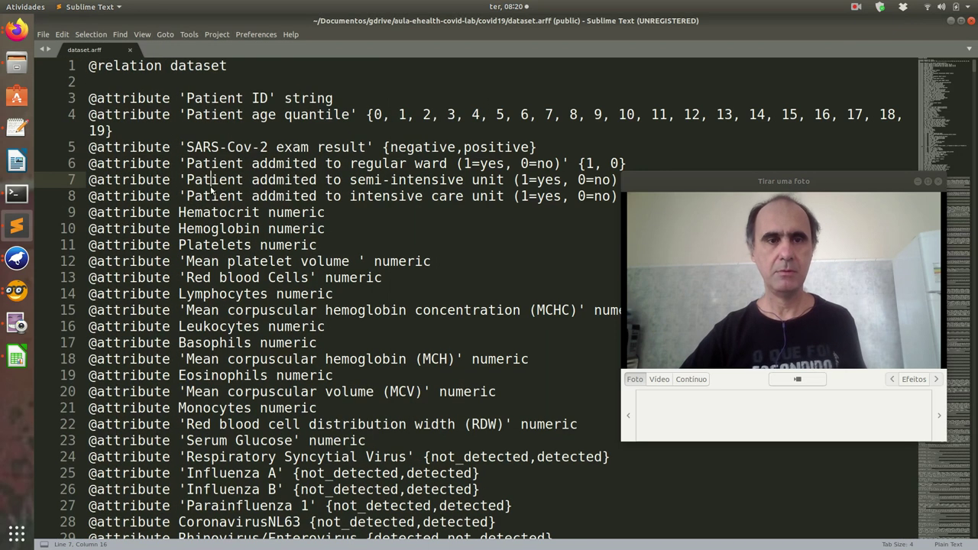
{"action": "scroll", "coordinate": [212, 191], "scroll_direction": "up", "scroll_amount": 5}
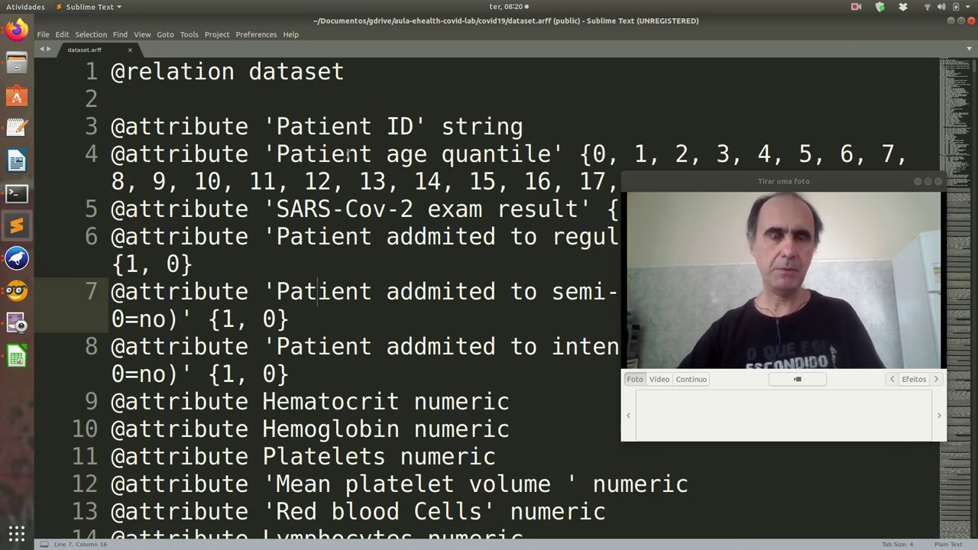
{"action": "left_click_drag", "start_coordinate": [112, 73], "coordinate": [345, 72]}
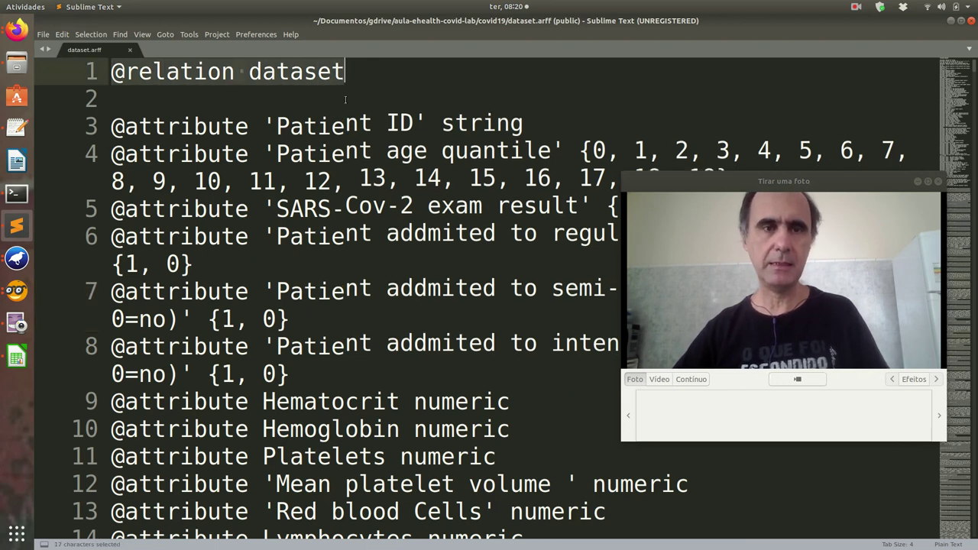
{"action": "scroll", "coordinate": [345, 99], "scroll_direction": "down", "scroll_amount": 20}
{"action": "scroll", "coordinate": [351, 122], "scroll_direction": "down", "scroll_amount": 10}
{"action": "scroll", "coordinate": [351, 121], "scroll_direction": "up", "scroll_amount": 5}
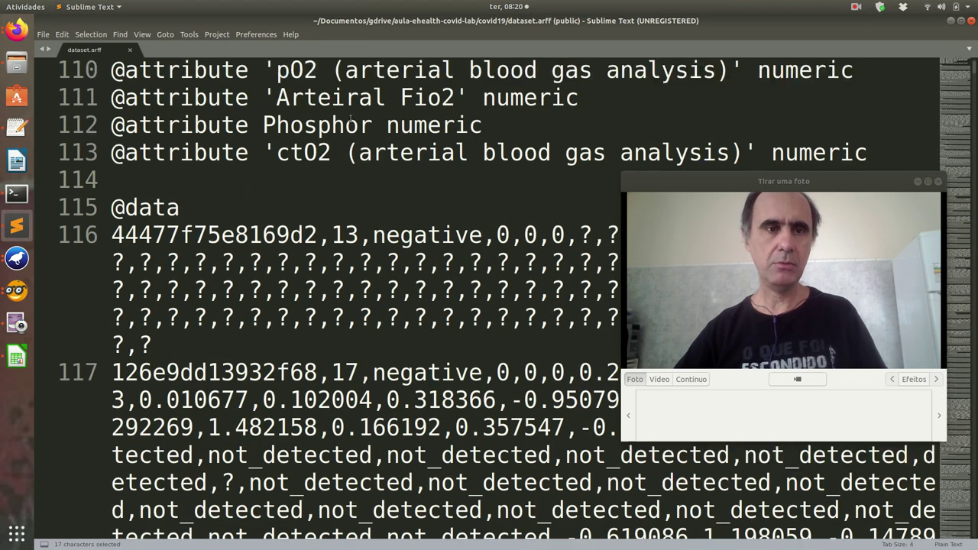
{"action": "scroll", "coordinate": [351, 121], "scroll_direction": "up", "scroll_amount": 2}
{"action": "left_click_drag", "start_coordinate": [182, 348], "coordinate": [106, 350]}
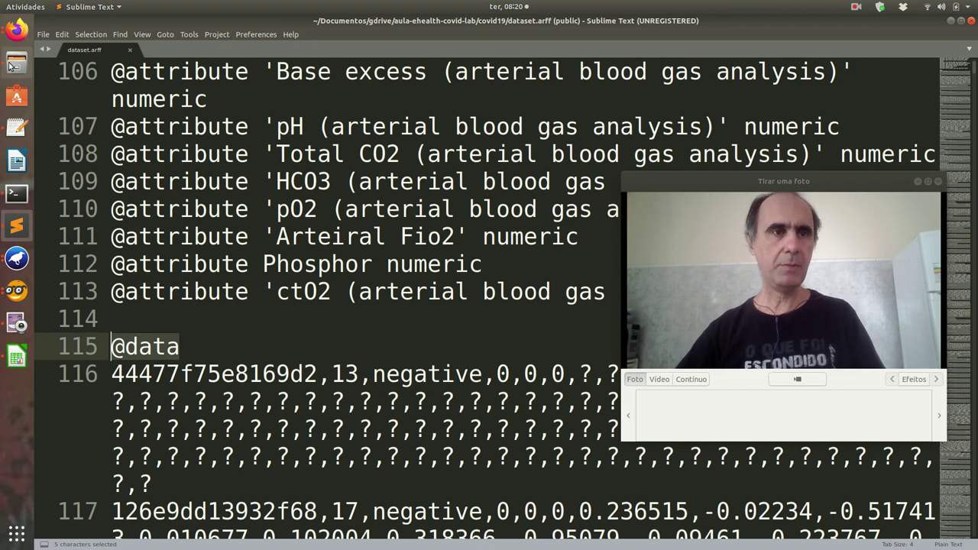
- Open dataset.csv from the covid19 folder in Sublime Text alongside dataset.arff
{"action": "left_click", "coordinate": [28, 70]}
{"action": "left_click_drag", "start_coordinate": [624, 160], "coordinate": [221, 144]}
{"action": "left_click", "coordinate": [221, 149]}
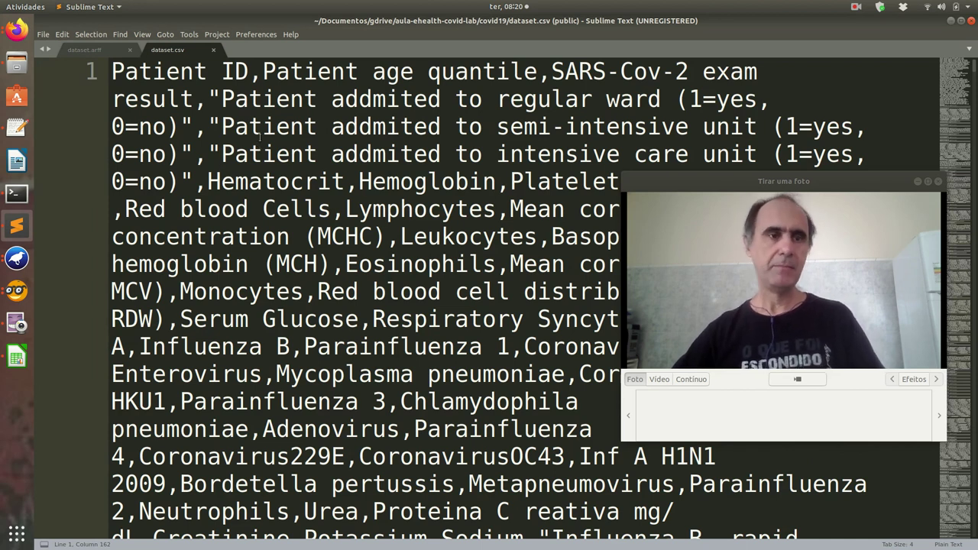
- Switch to Weka Explorer, open the dialog for saving the loaded dataset, and move the webcam window aside
{"action": "left_click", "coordinate": [28, 264]}
{"action": "left_click", "coordinate": [98, 229]}
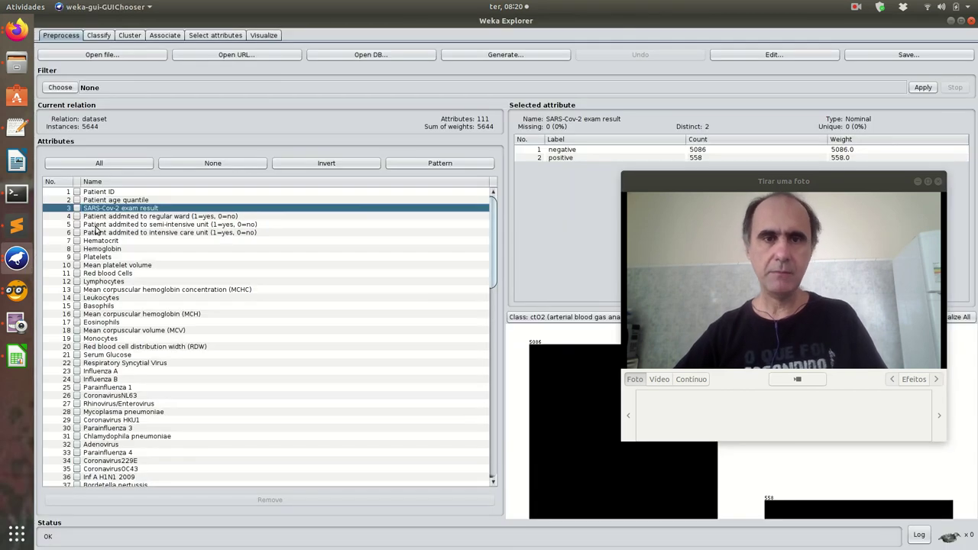
{"action": "left_click_drag", "start_coordinate": [761, 183], "coordinate": [348, 187]}
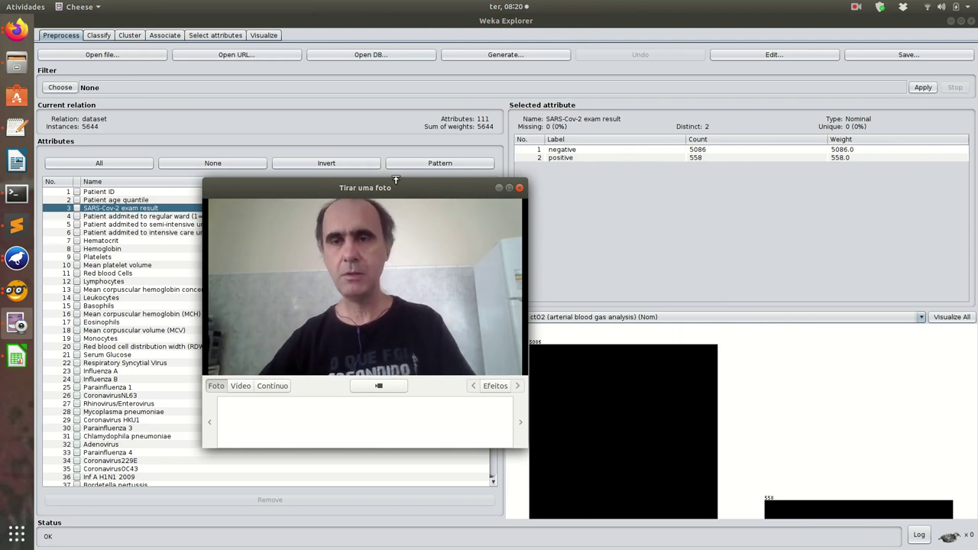
{"action": "left_click", "coordinate": [927, 53]}
{"action": "left_click_drag", "start_coordinate": [346, 189], "coordinate": [789, 189]}
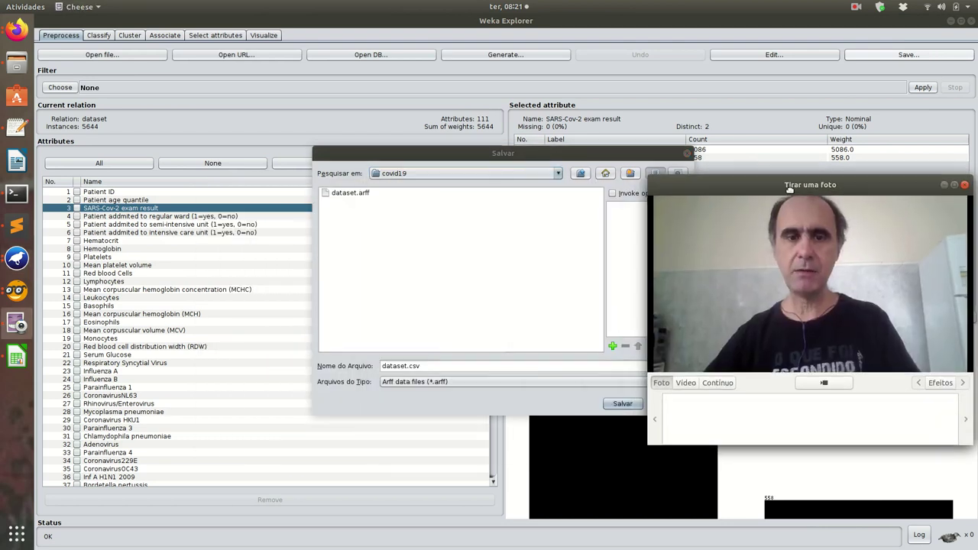
- Set the save type to Arff data files (*.arff) and the file name to dataset.arff, and cancel the save
{"action": "left_click", "coordinate": [437, 382]}
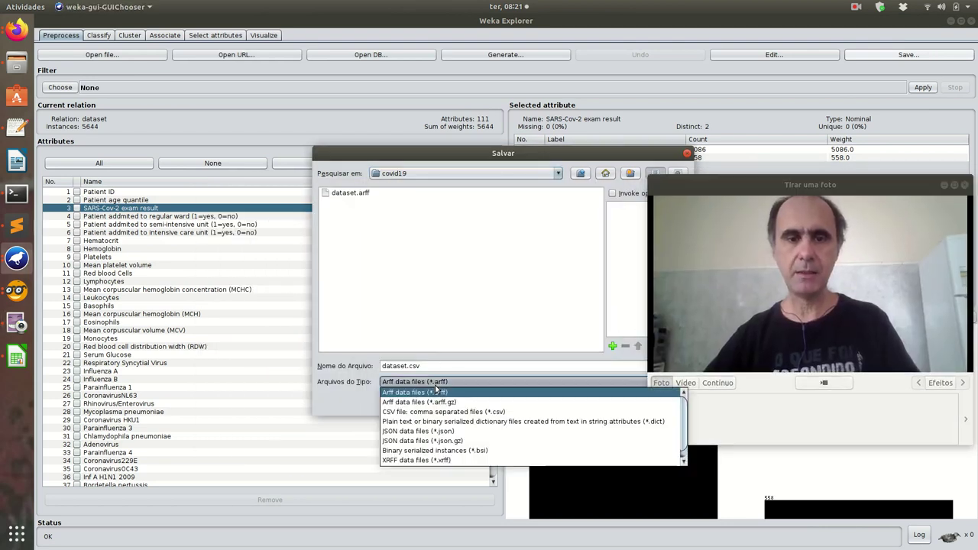
{"action": "left_click", "coordinate": [436, 393]}
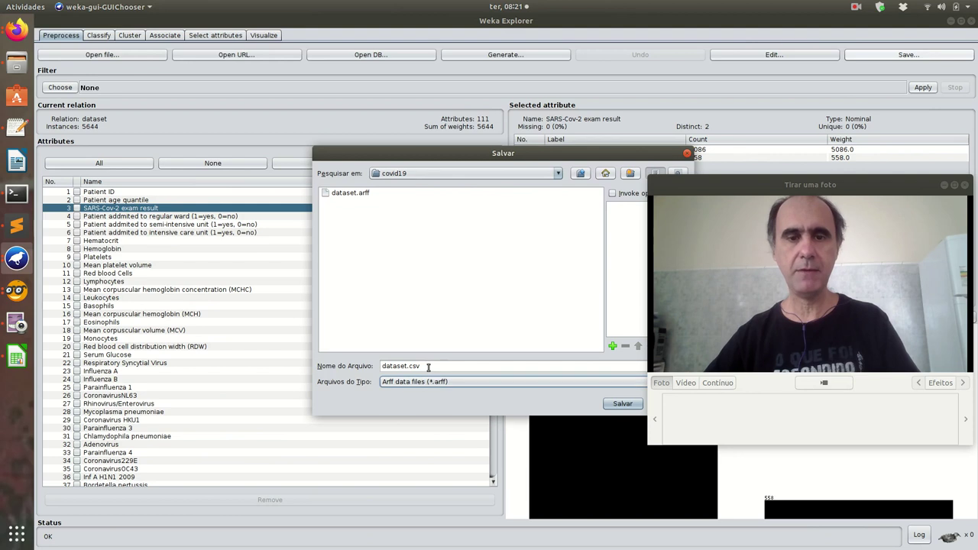
{"action": "left_click", "coordinate": [428, 366]}
{"action": "key", "text": "BackSpace"}
{"action": "key", "text": "BackSpace"}
{"action": "key", "text": "BackSpace"}
{"action": "type", "text": "arff"}
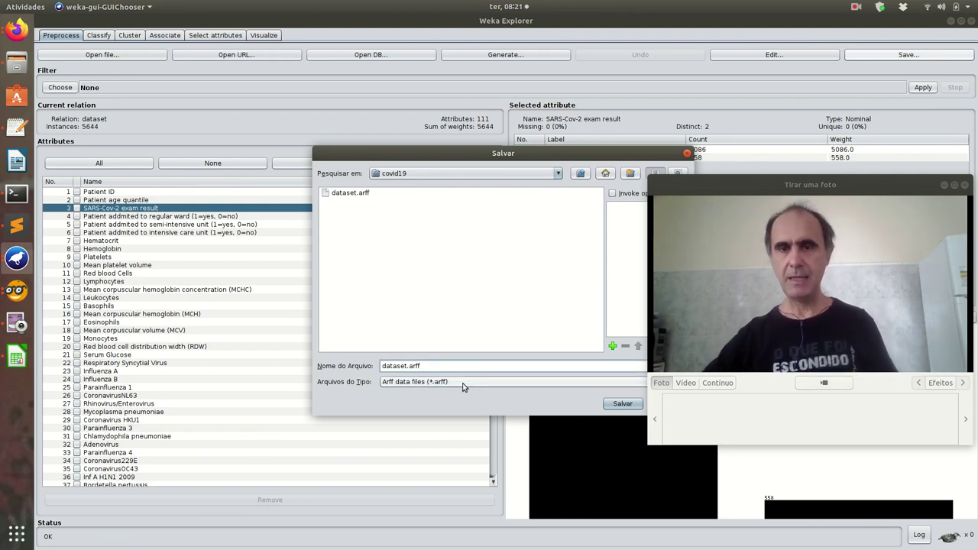
{"action": "left_click_drag", "start_coordinate": [492, 156], "coordinate": [372, 157]}
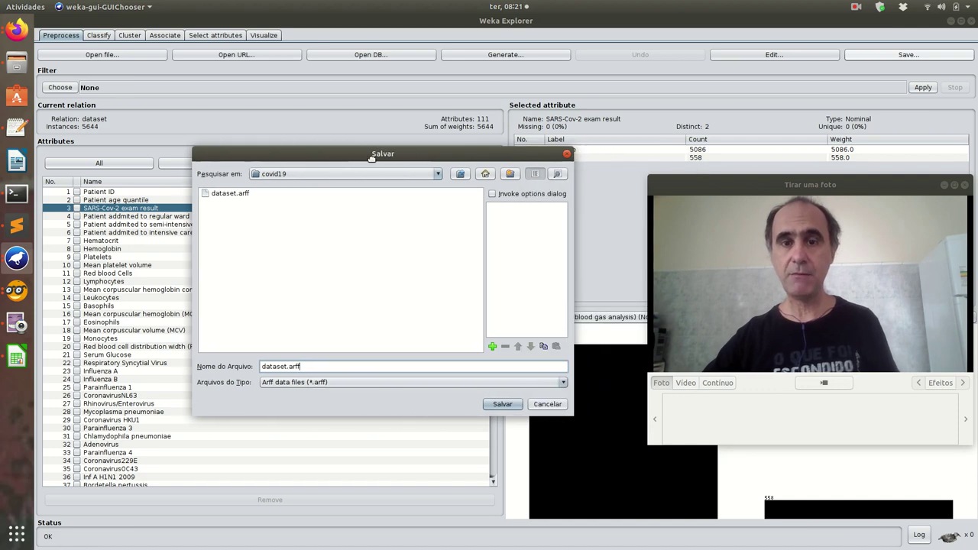
{"action": "left_click", "coordinate": [544, 405]}
{"action": "mouse_move", "coordinate": [547, 398]}
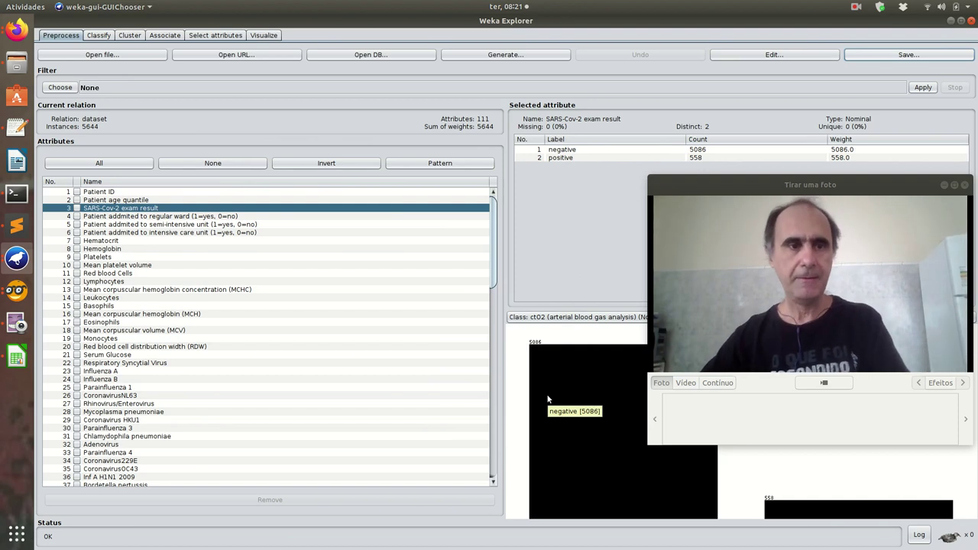
- Return to the start of dataset.arff in Sublime Text and reduce the text size
{"action": "left_click", "coordinate": [17, 225]}
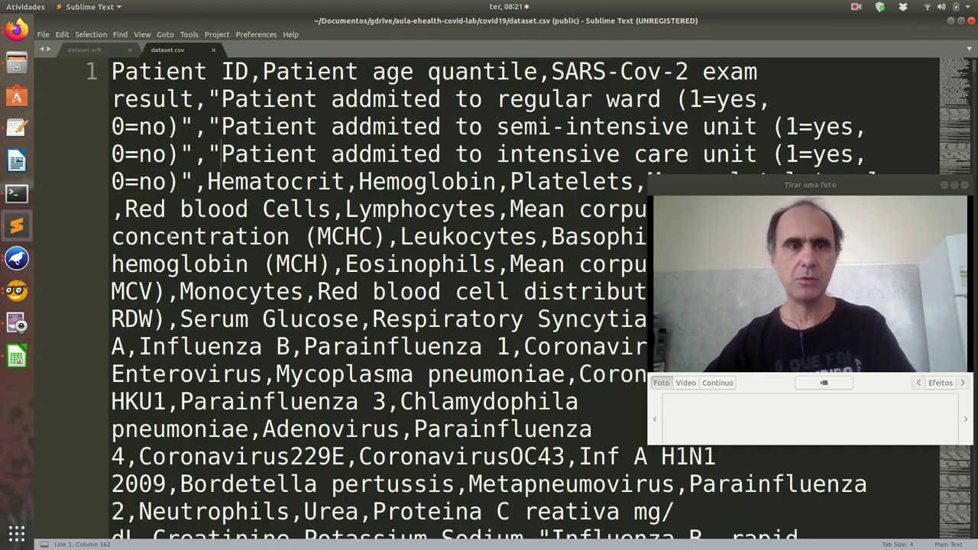
{"action": "left_click", "coordinate": [112, 51]}
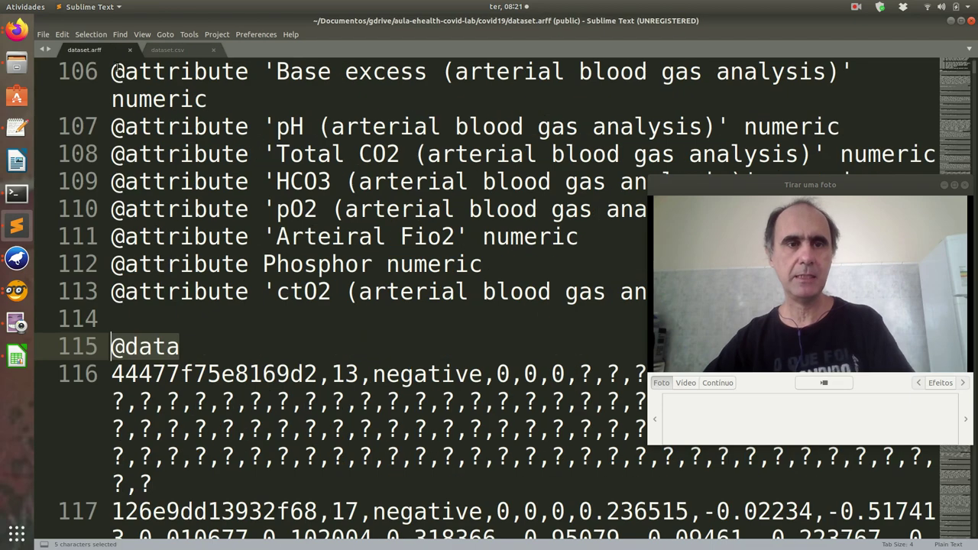
{"action": "scroll", "coordinate": [280, 120], "scroll_direction": "up", "scroll_amount": 20}
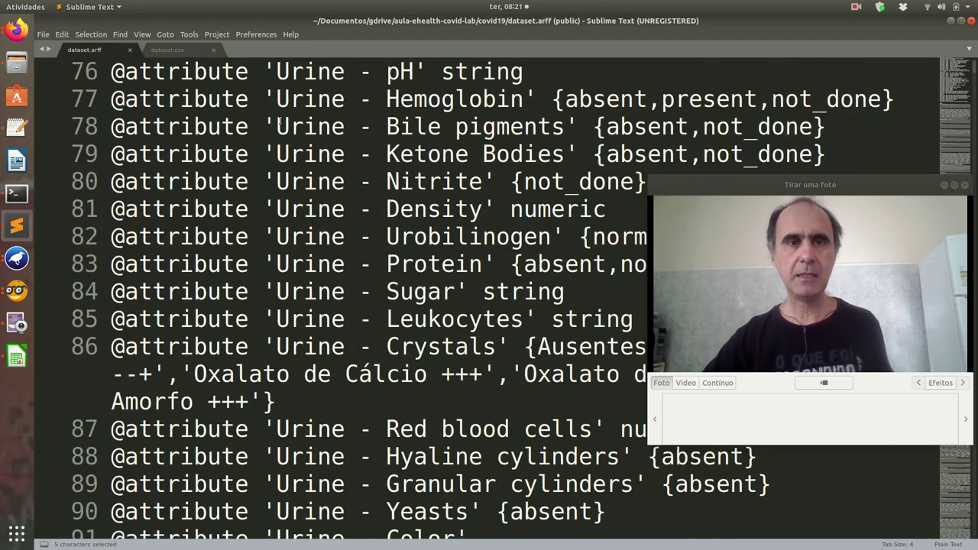
{"action": "scroll", "coordinate": [289, 121], "scroll_direction": "up", "scroll_amount": 13}
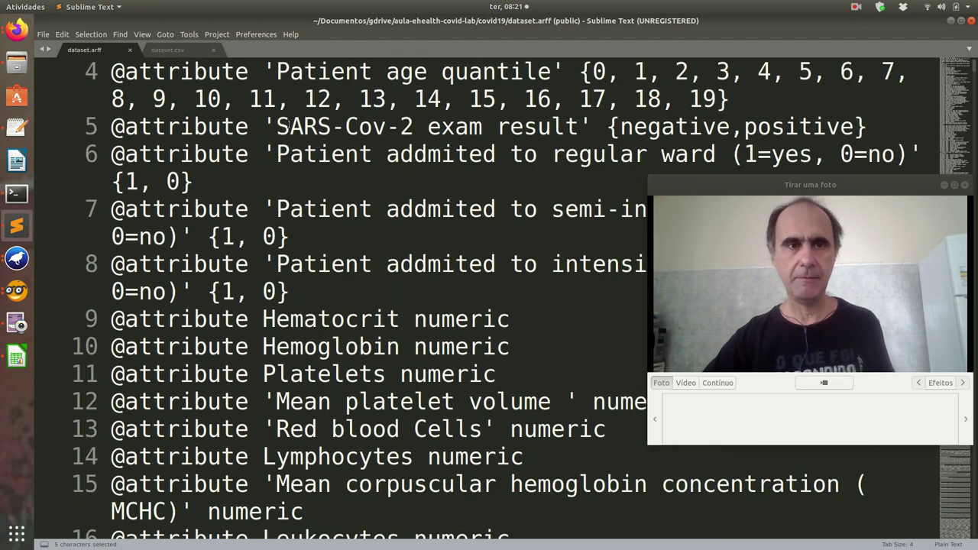
{"action": "key", "text": "ctrl+minus"}
{"action": "key", "text": "ctrl+minus"}
{"action": "key", "text": "ctrl+minus"}
{"action": "key", "text": "ctrl+minus"}
{"action": "key", "text": "ctrl+minus"}
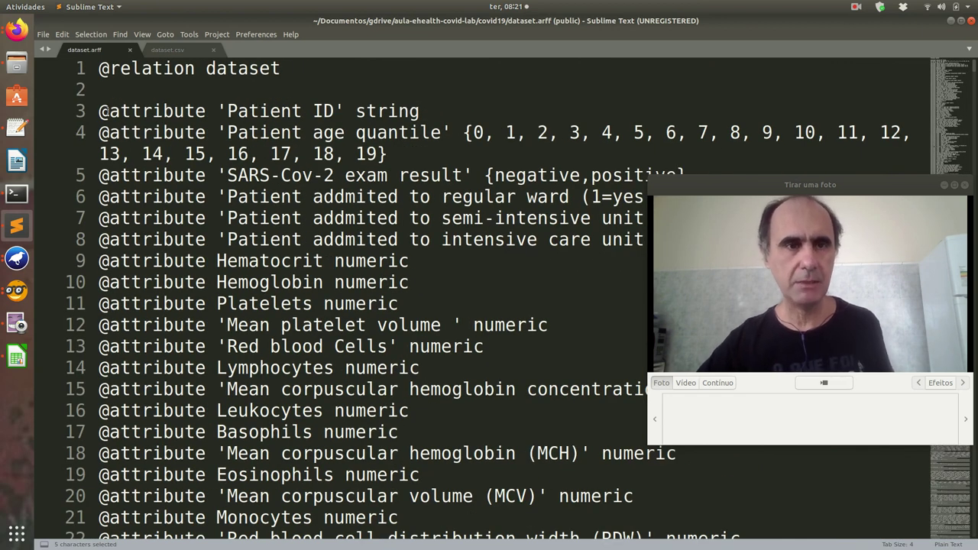
- Examine the first attribute declaration in dataset.arff, highlighting the 'Patient ID' name and locating its type
{"action": "left_click_drag", "start_coordinate": [221, 111], "coordinate": [334, 111]}
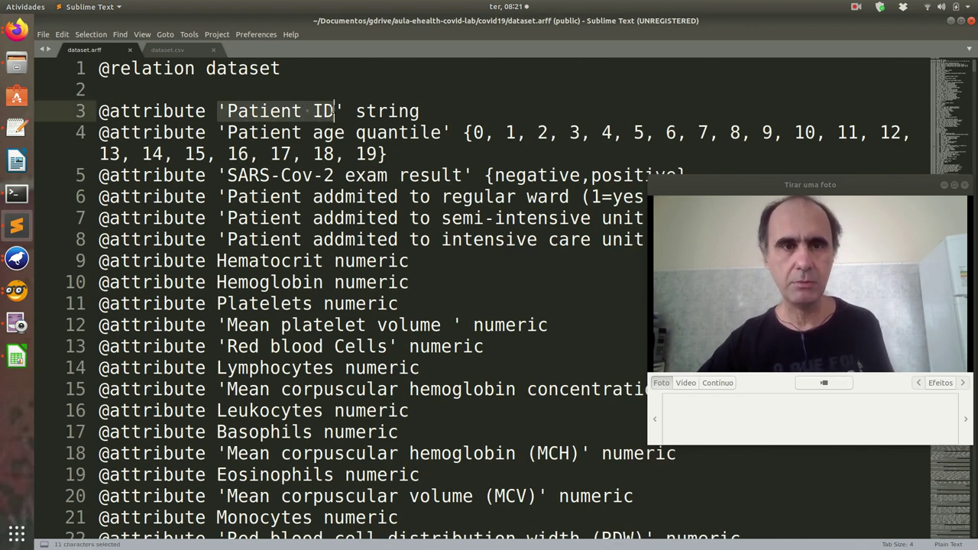
{"action": "left_click", "coordinate": [355, 111]}
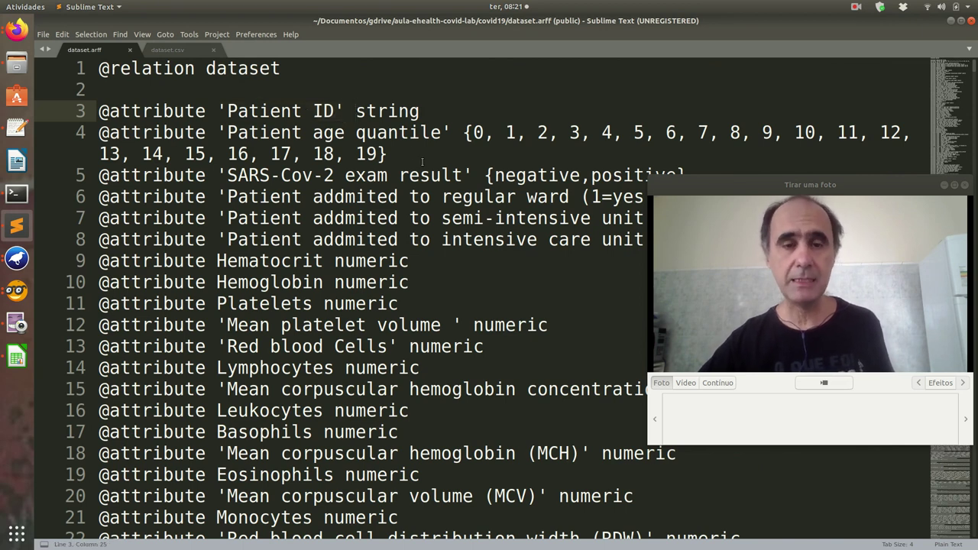
{"action": "scroll", "coordinate": [415, 151], "scroll_direction": "down", "scroll_amount": 2}
{"action": "scroll", "coordinate": [415, 150], "scroll_direction": "up", "scroll_amount": 2}
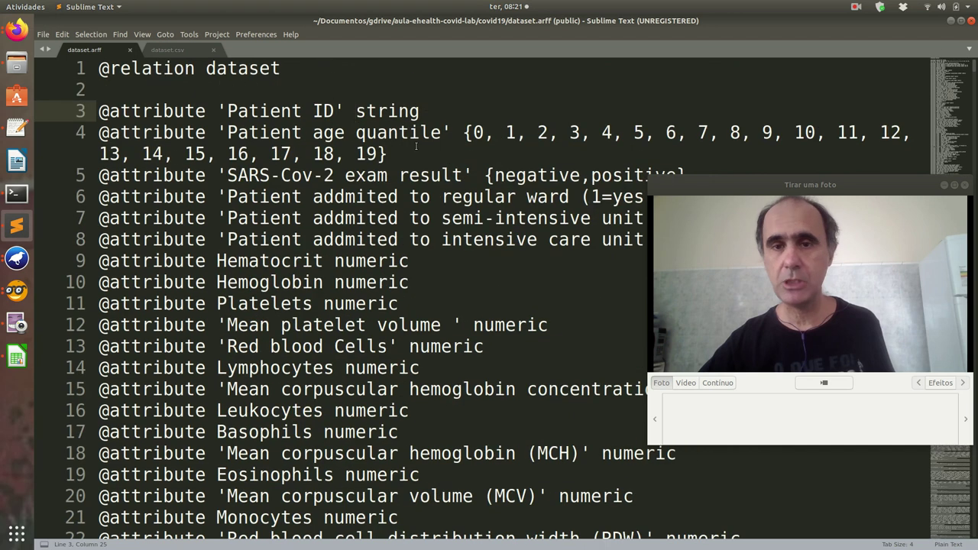
- Switch to Weka Explorer and save the loaded dataset in the covid19 folder as weka.arff
{"action": "left_click", "coordinate": [17, 257]}
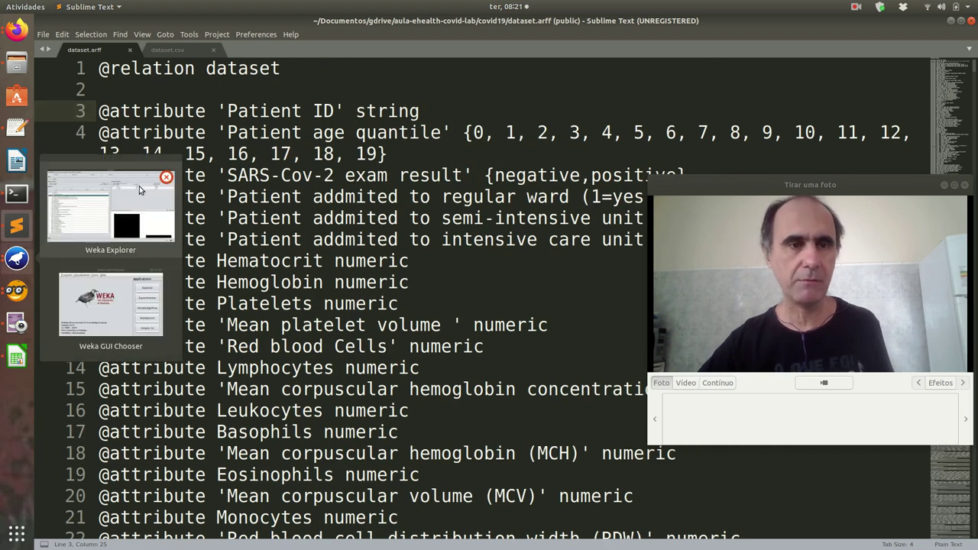
{"action": "left_click", "coordinate": [119, 218]}
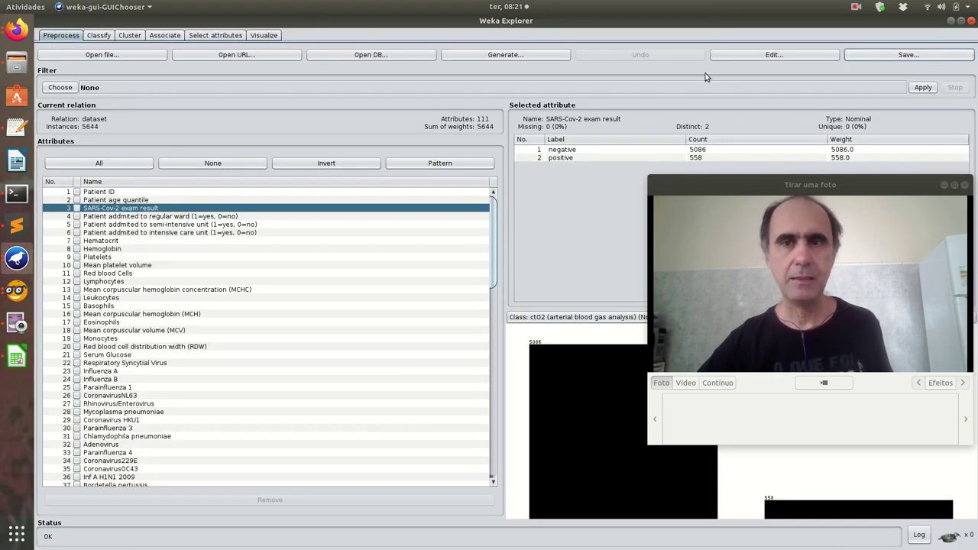
{"action": "left_click", "coordinate": [895, 55]}
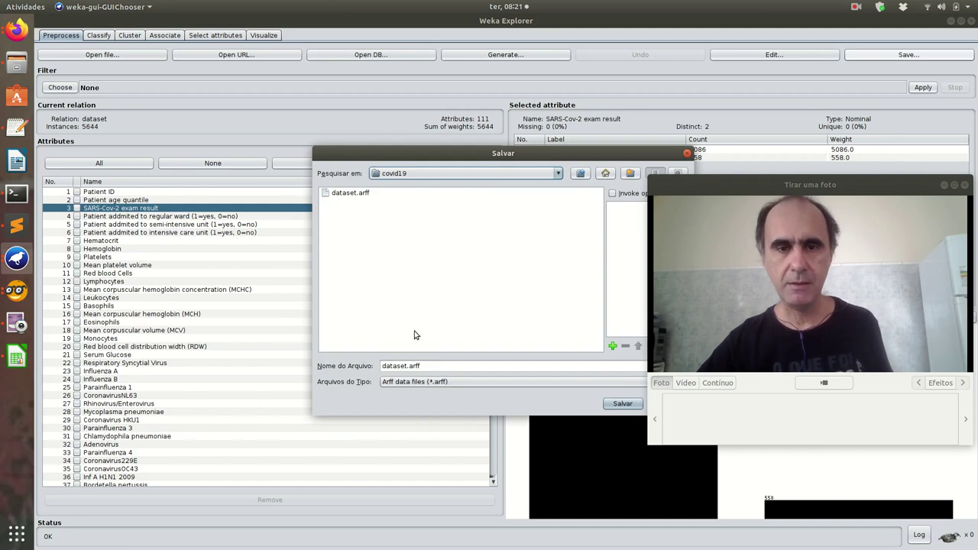
{"action": "left_click", "coordinate": [407, 368]}
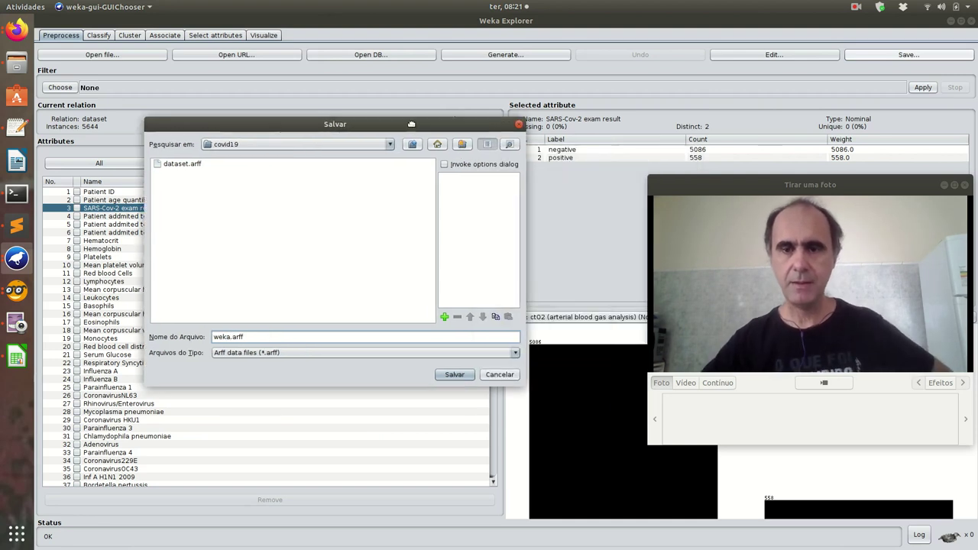
{"action": "left_click", "coordinate": [457, 375]}
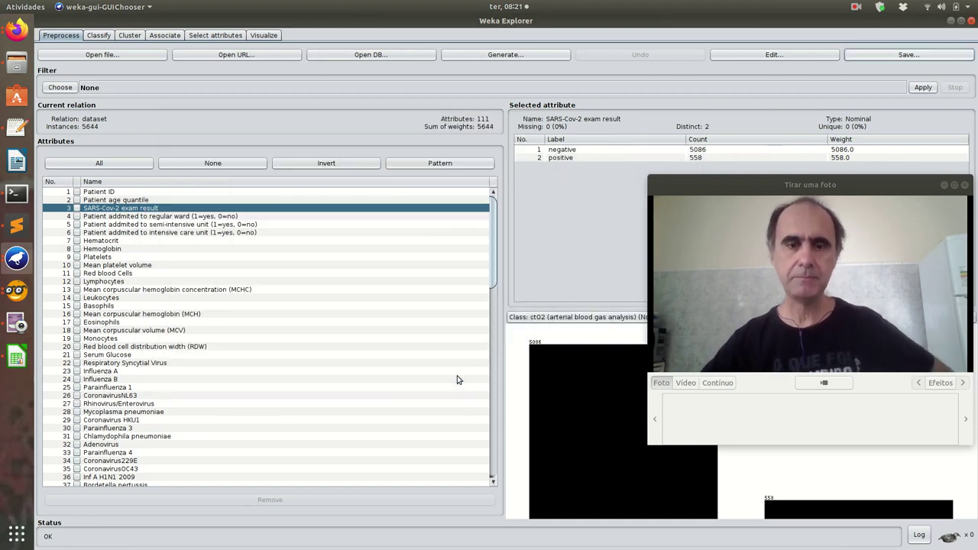
- Open weka.arff from the covid19 folder in Sublime Text alongside dataset.arff
{"action": "left_click", "coordinate": [17, 226]}
{"action": "left_click", "coordinate": [17, 66]}
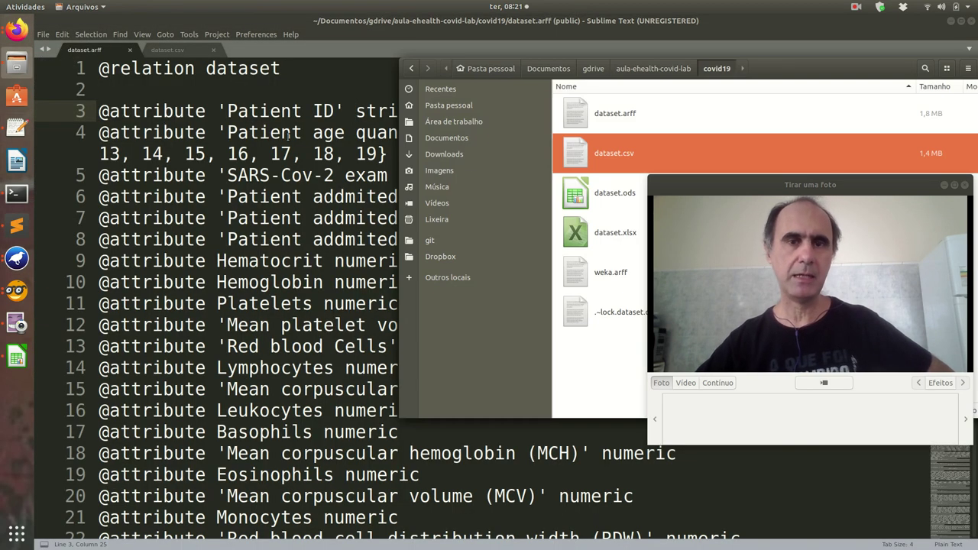
{"action": "left_click_drag", "start_coordinate": [597, 276], "coordinate": [262, 281]}
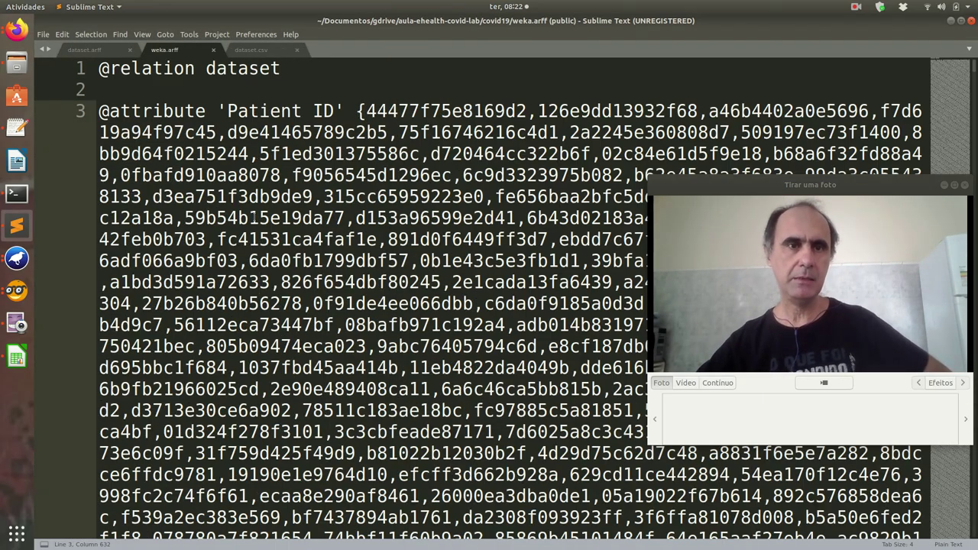
- Examine how the 'Patient ID' attribute is declared in weka.arff, reading through its long list of nominal values
{"action": "scroll", "coordinate": [253, 219], "scroll_direction": "down", "scroll_amount": 11}
{"action": "scroll", "coordinate": [253, 220], "scroll_direction": "up", "scroll_amount": 2}
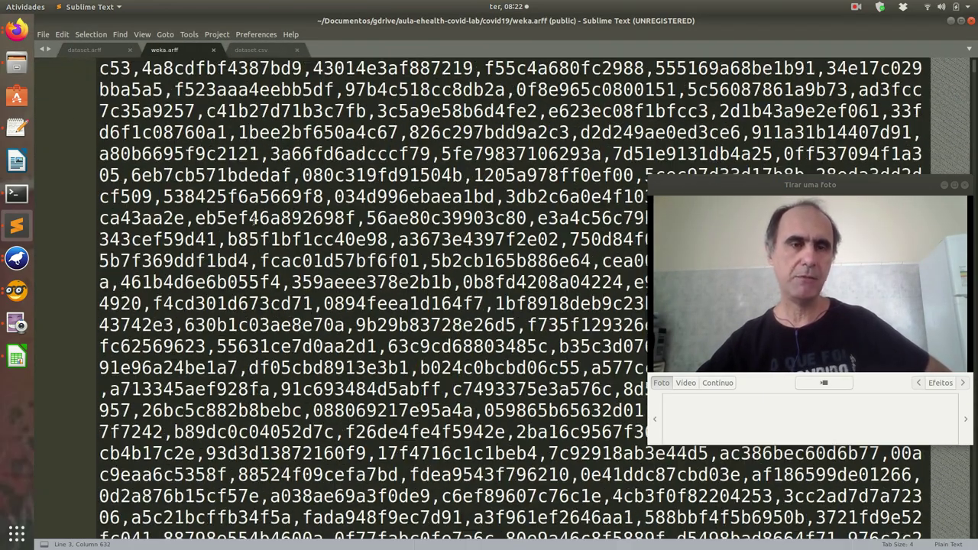
{"action": "scroll", "coordinate": [253, 219], "scroll_direction": "up", "scroll_amount": 10}
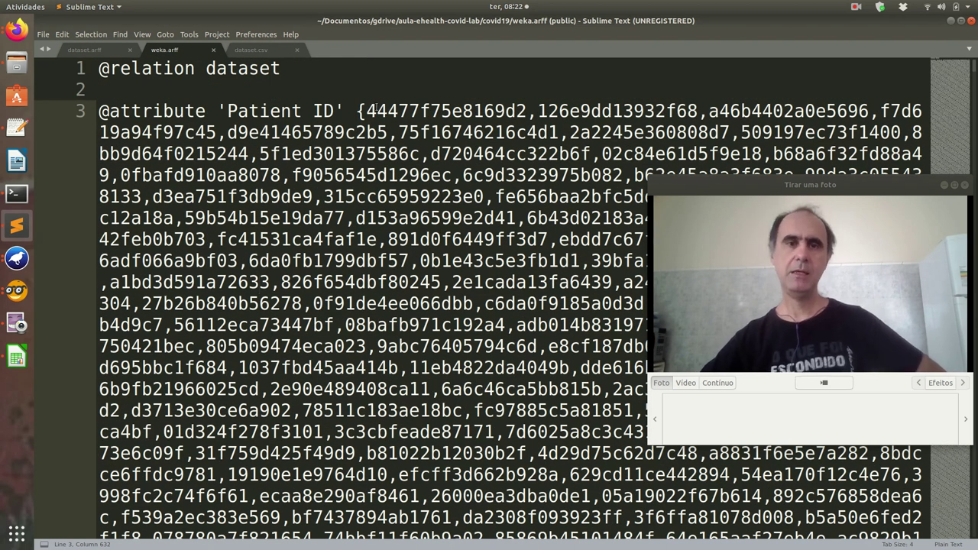
{"action": "scroll", "coordinate": [252, 193], "scroll_direction": "down", "scroll_amount": 12}
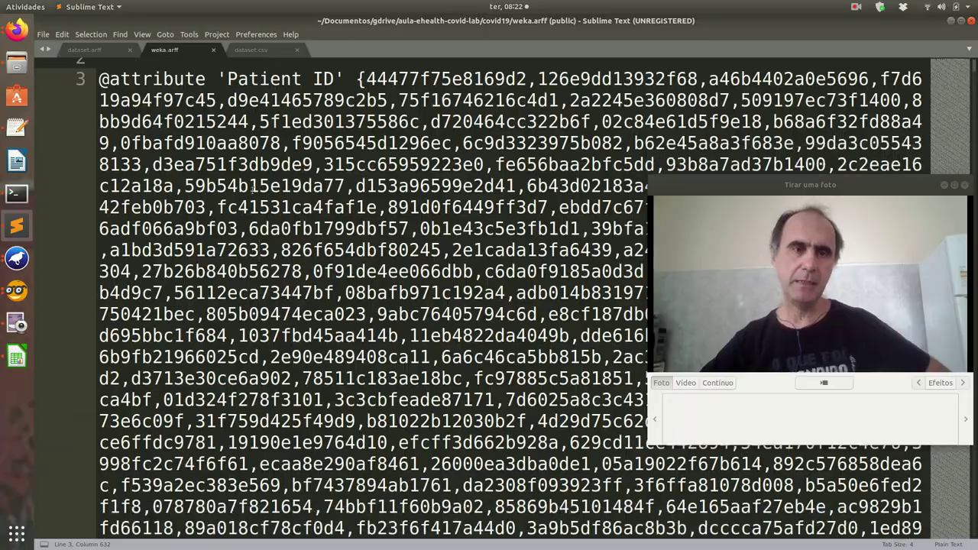
{"action": "scroll", "coordinate": [252, 191], "scroll_direction": "down", "scroll_amount": 12}
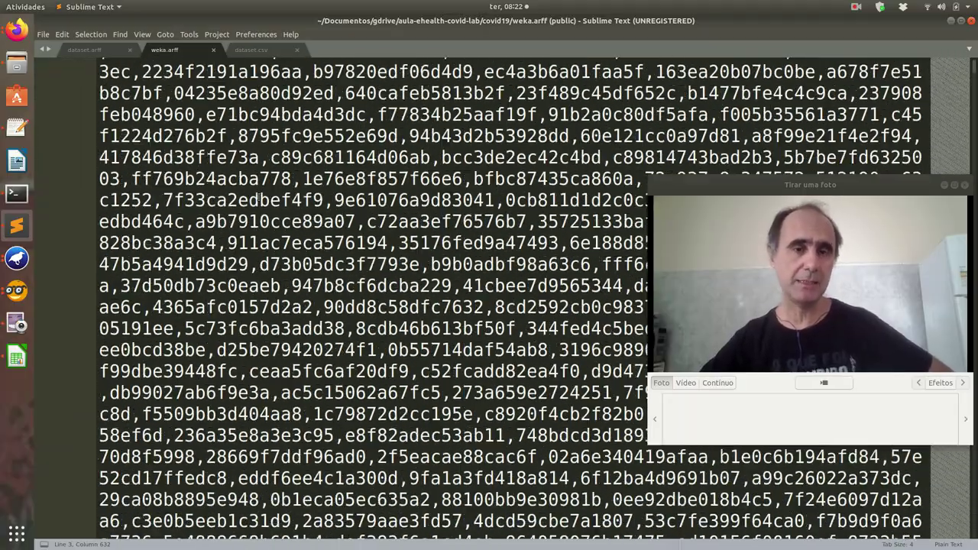
{"action": "scroll", "coordinate": [264, 196], "scroll_direction": "down", "scroll_amount": 12}
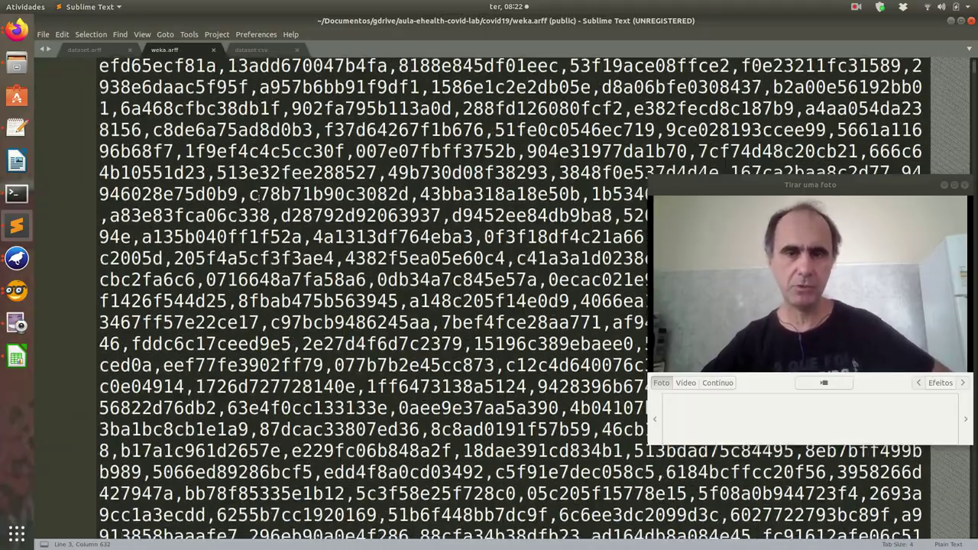
{"action": "scroll", "coordinate": [263, 197], "scroll_direction": "down", "scroll_amount": 12}
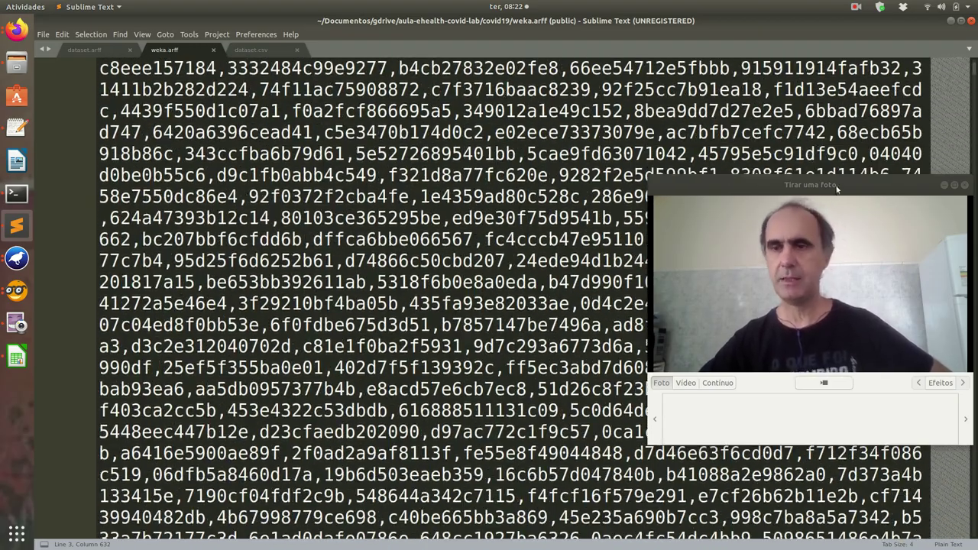
- Examine the later attribute declarations in weka.arff, moving the webcam window aside and highlighting the value set of Rhinovirus/Enterovirus
{"action": "left_click", "coordinate": [837, 188]}
{"action": "left_click_drag", "start_coordinate": [973, 67], "coordinate": [970, 93]}
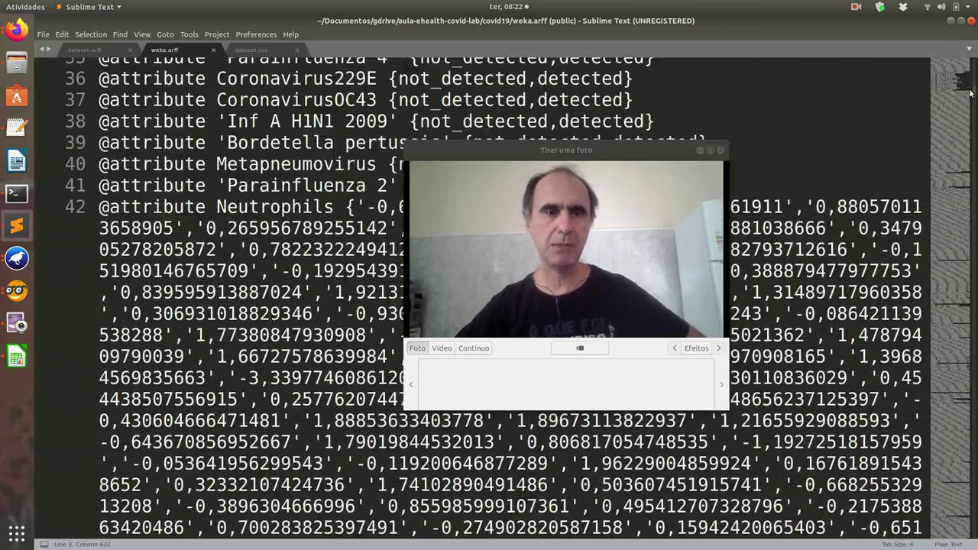
{"action": "scroll", "coordinate": [341, 101], "scroll_direction": "up", "scroll_amount": 3}
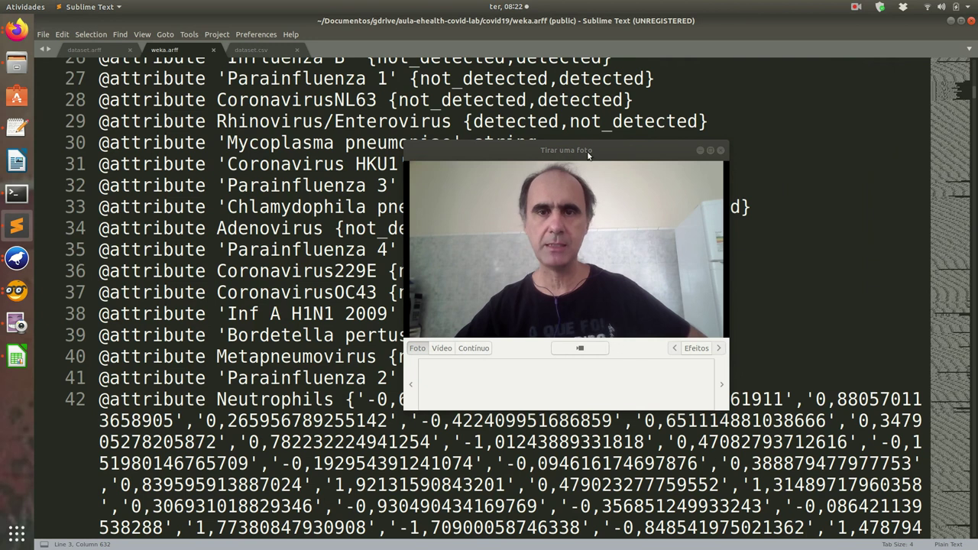
{"action": "left_click_drag", "start_coordinate": [604, 152], "coordinate": [820, 150]}
{"action": "left_click_drag", "start_coordinate": [460, 123], "coordinate": [712, 115]}
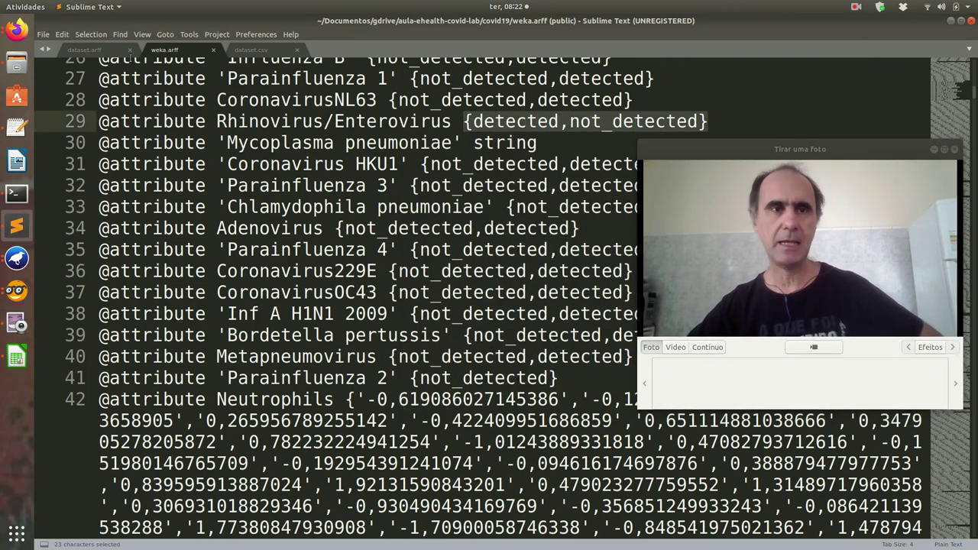
- Return to dataset.arff, highlight the string type of the 'Patient ID' attribute, and reposition the webcam window to uncover more declarations
{"action": "left_click", "coordinate": [104, 46]}
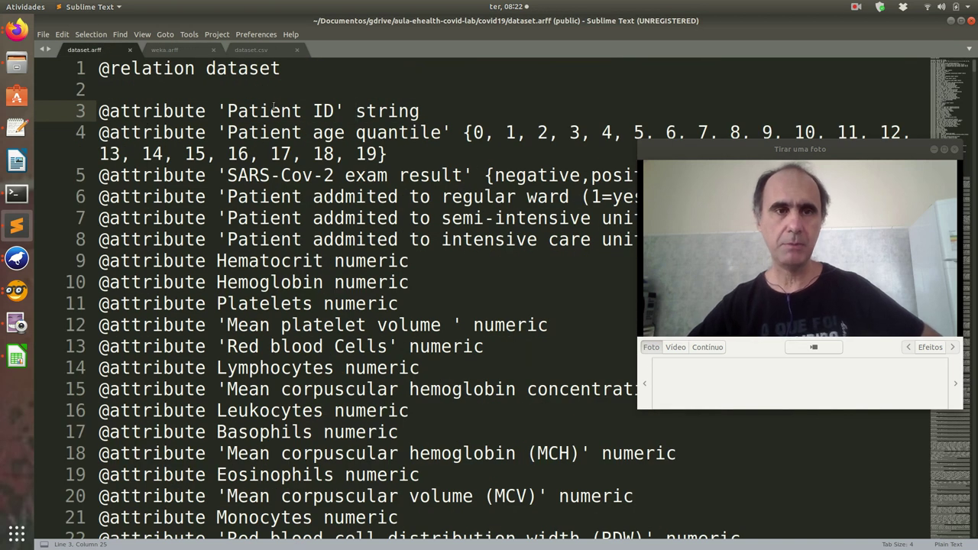
{"action": "left_click_drag", "start_coordinate": [355, 111], "coordinate": [451, 107]}
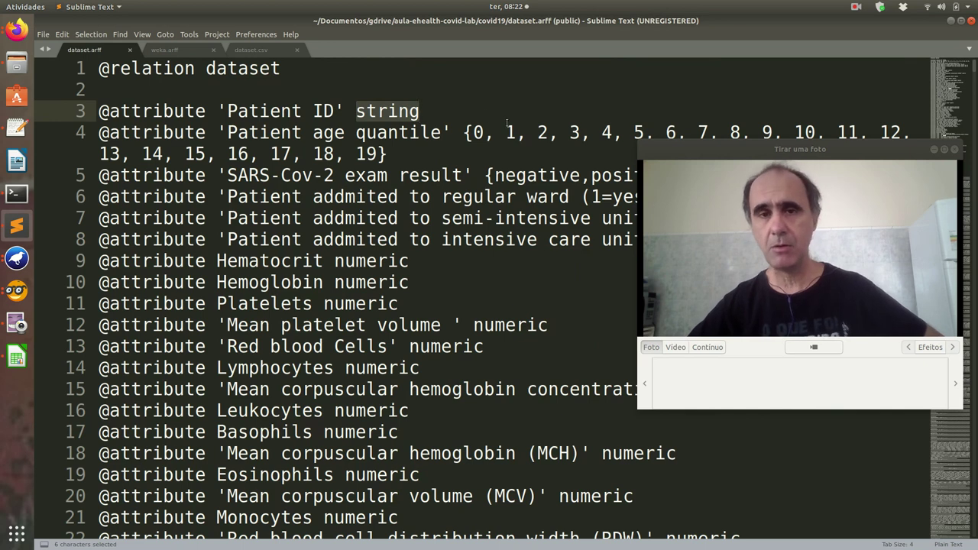
{"action": "left_click_drag", "start_coordinate": [703, 152], "coordinate": [646, 172]}
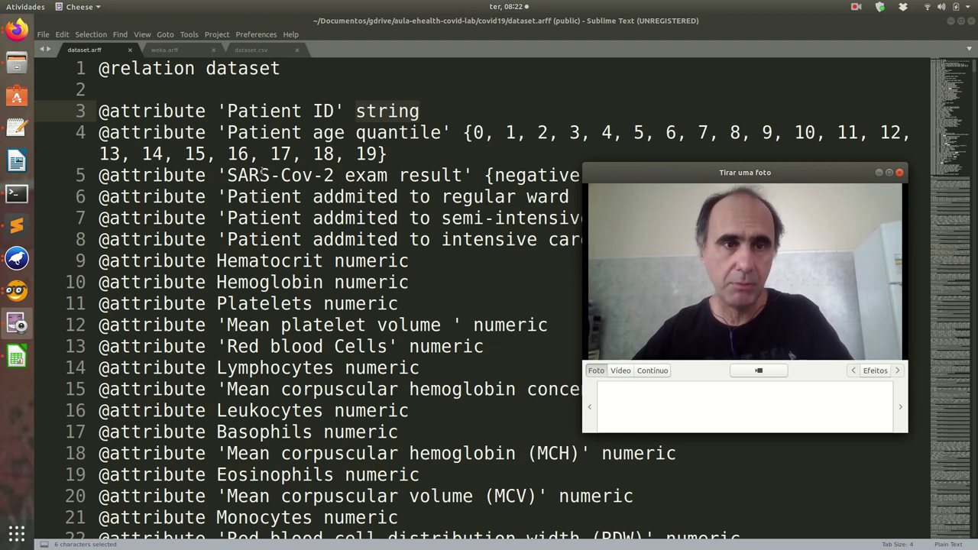
{"action": "left_click_drag", "start_coordinate": [675, 169], "coordinate": [586, 159]}
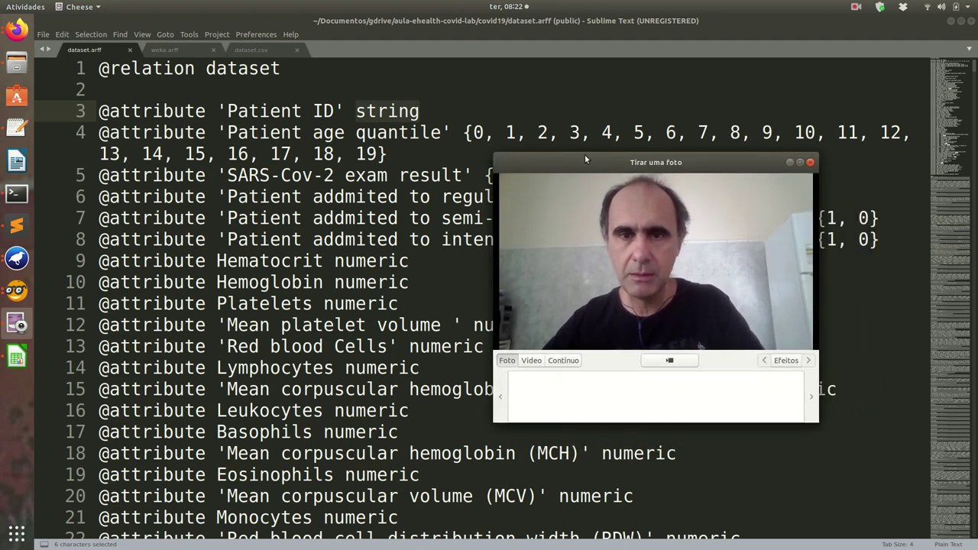